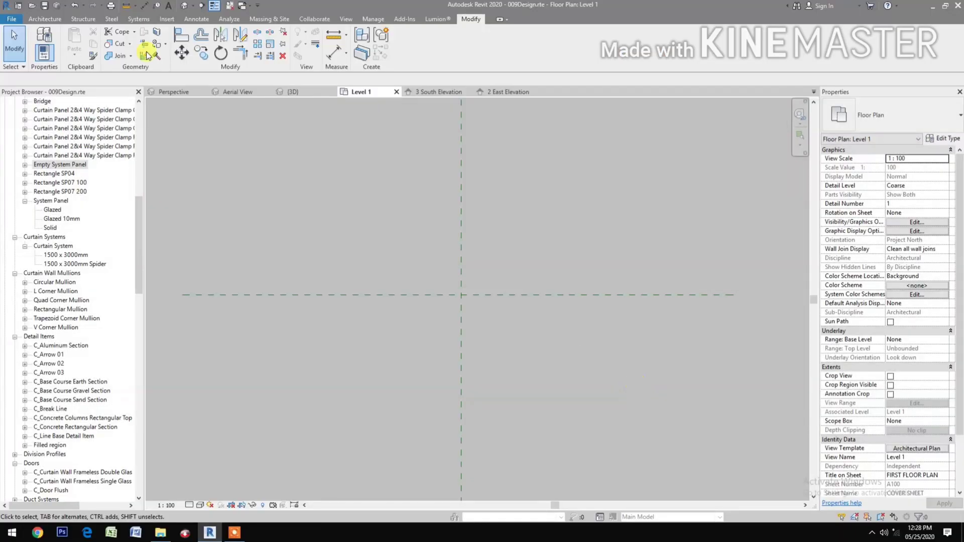
- Sketch a 10 m radius circular floor centred on the reference-plane crossing on Level 1
{"action": "left_click", "coordinate": [43, 22]}
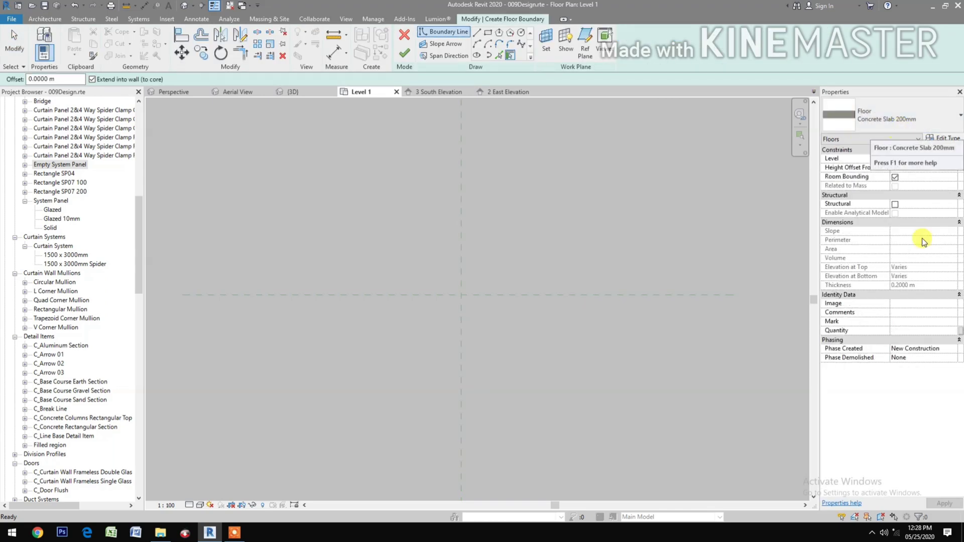
{"action": "left_click", "coordinate": [521, 33]}
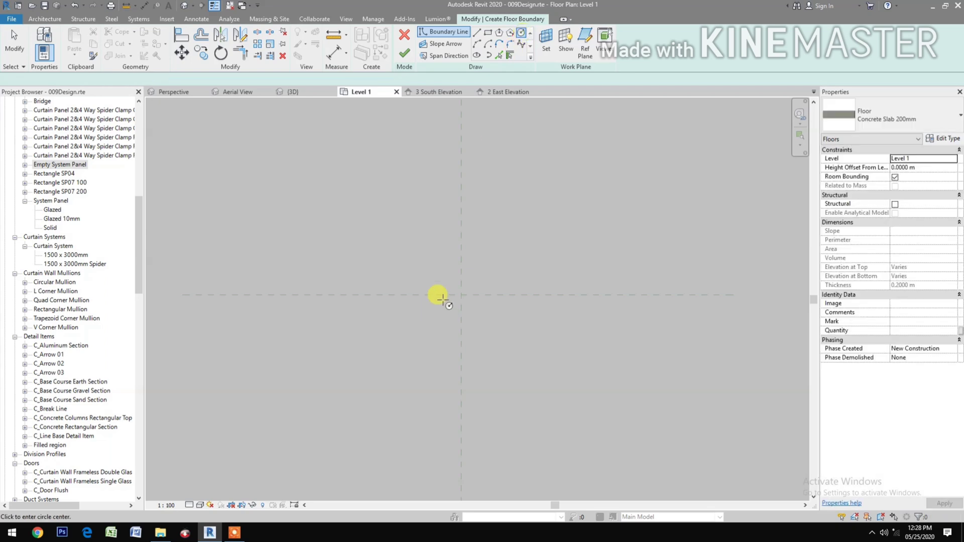
{"action": "left_click", "coordinate": [461, 295]}
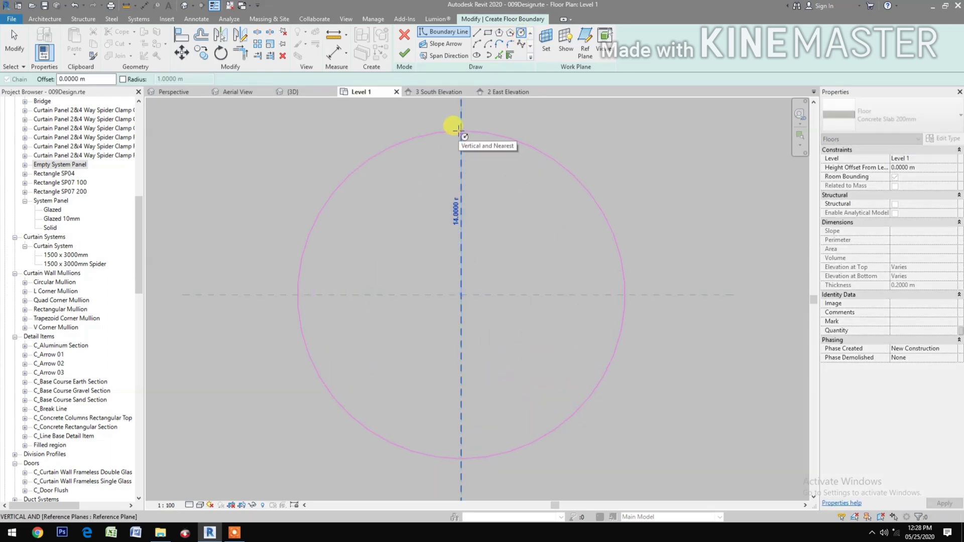
{"action": "type", "text": "10"}
{"action": "key", "text": "Return"}
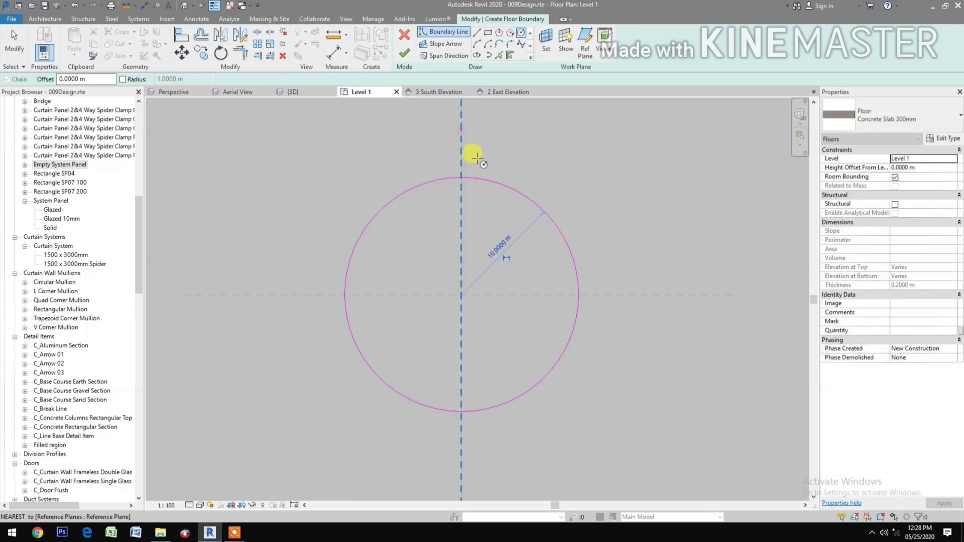
{"action": "left_click", "coordinate": [404, 53]}
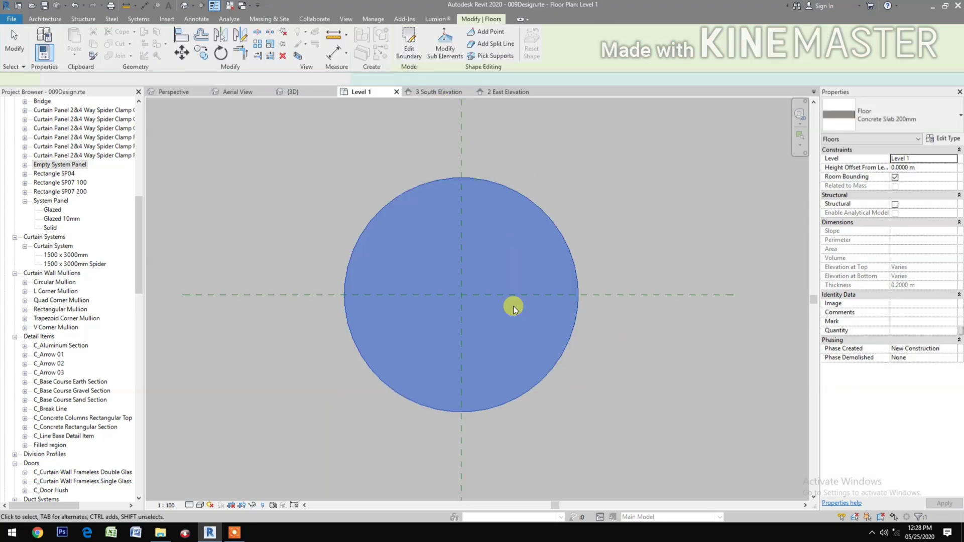
- Start a new in-place mass, keeping the default name
{"action": "left_click", "coordinate": [483, 418]}
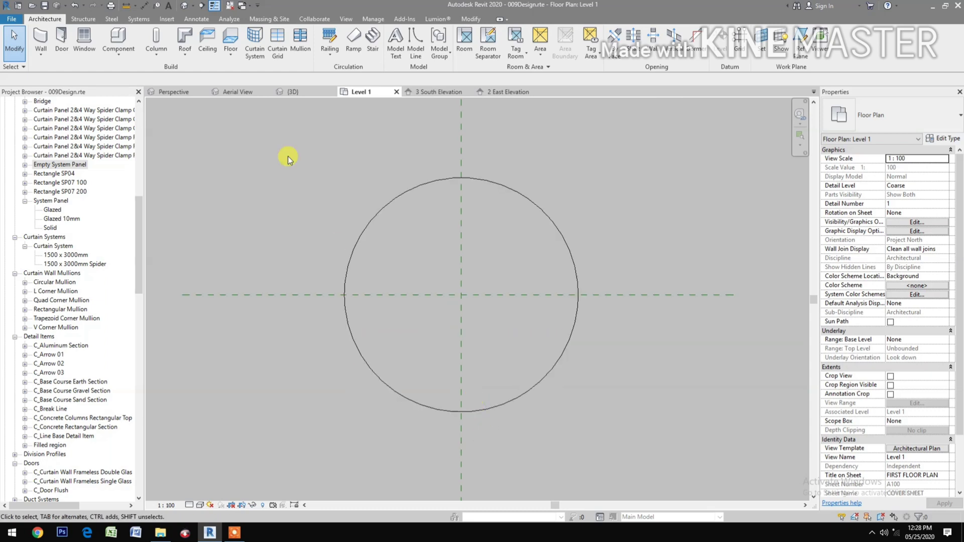
{"action": "left_click", "coordinate": [270, 19]}
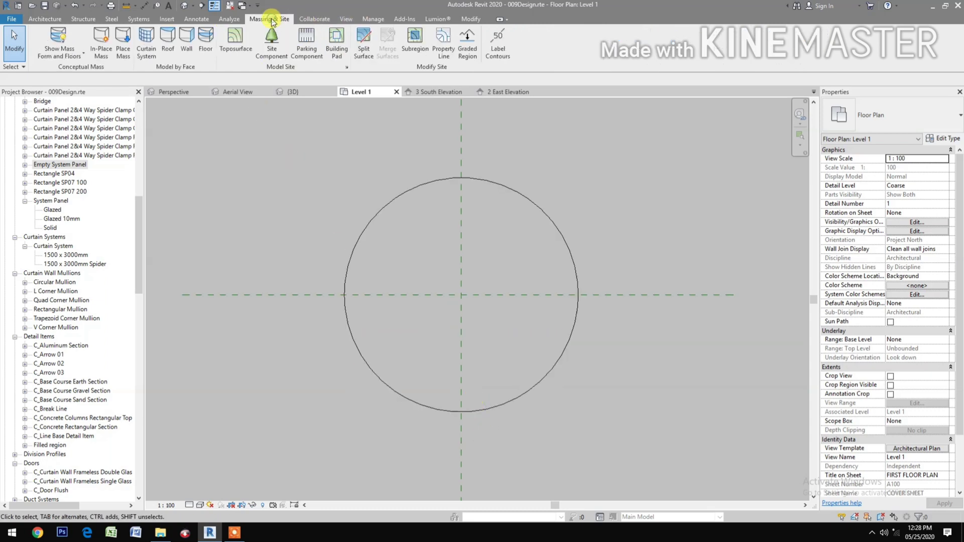
{"action": "left_click", "coordinate": [107, 50]}
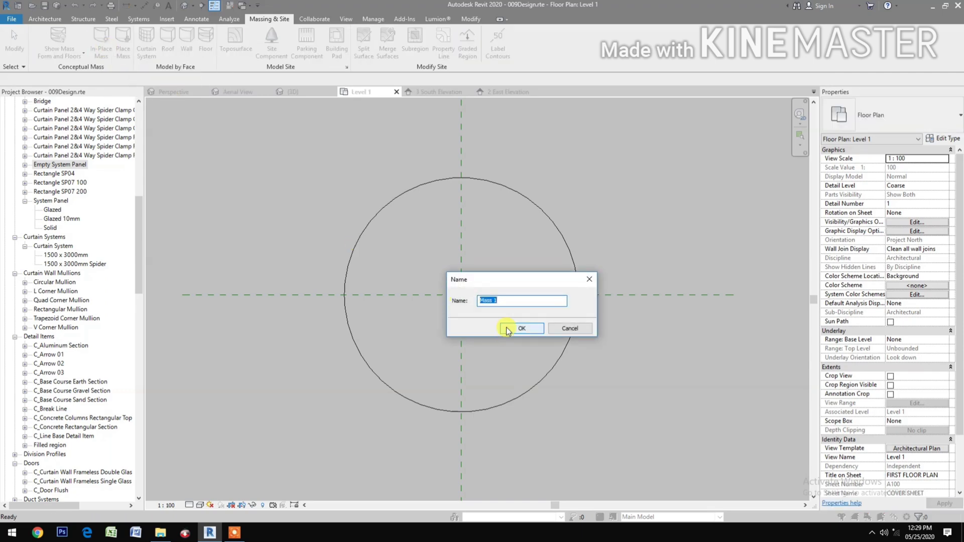
{"action": "left_click", "coordinate": [506, 329]}
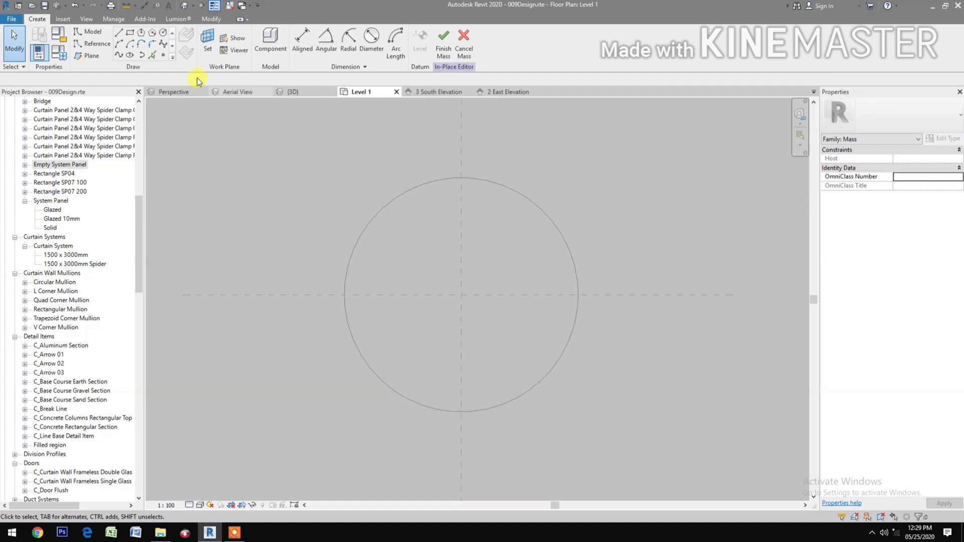
- Draw an 8 m radius circle centred on the reference-plane crossing
{"action": "left_click", "coordinate": [162, 35]}
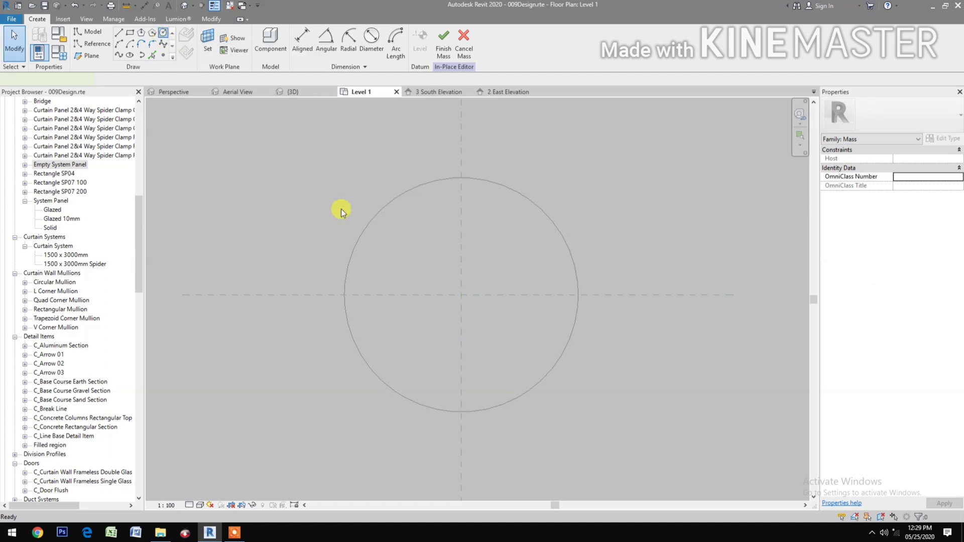
{"action": "left_click", "coordinate": [461, 294]}
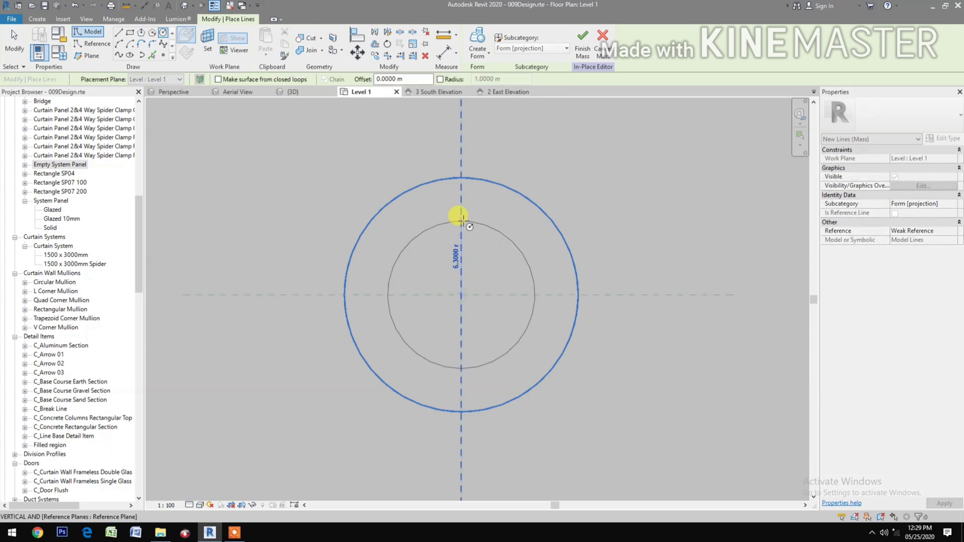
{"action": "type", "text": "8"}
{"action": "key", "text": "Return"}
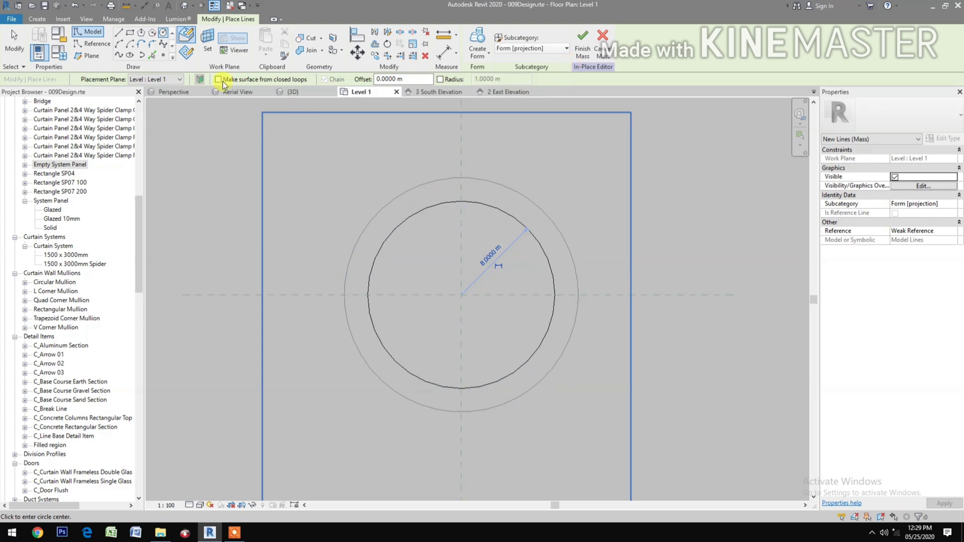
- In the 3D view, turn the 8 m circle into a solid cylinder form
{"action": "left_click", "coordinate": [297, 91]}
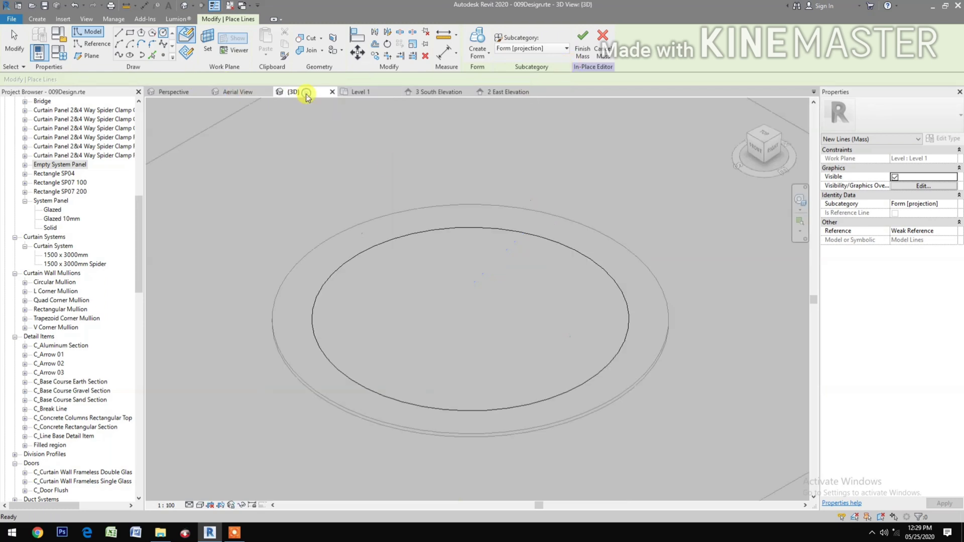
{"action": "key", "text": "Escape"}
{"action": "key", "text": "Escape"}
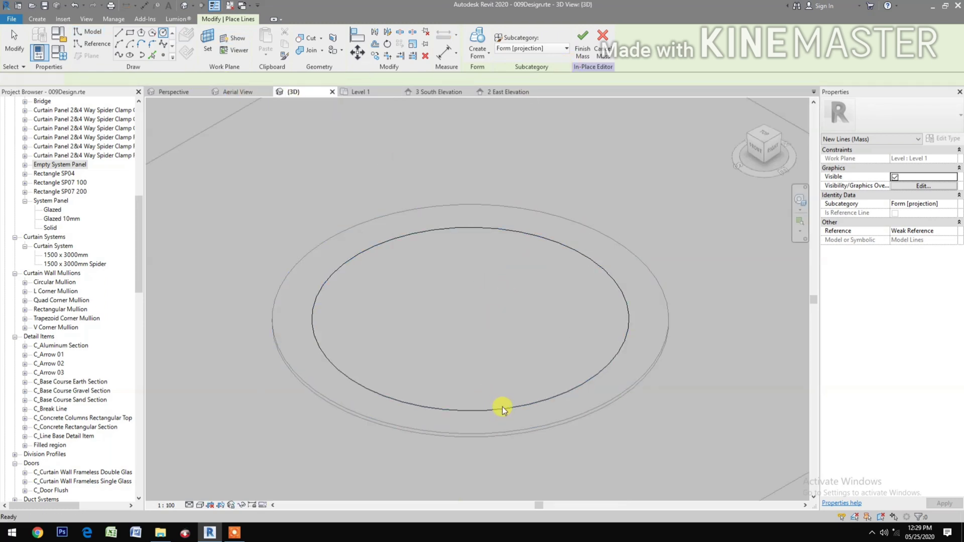
{"action": "left_click", "coordinate": [503, 407]}
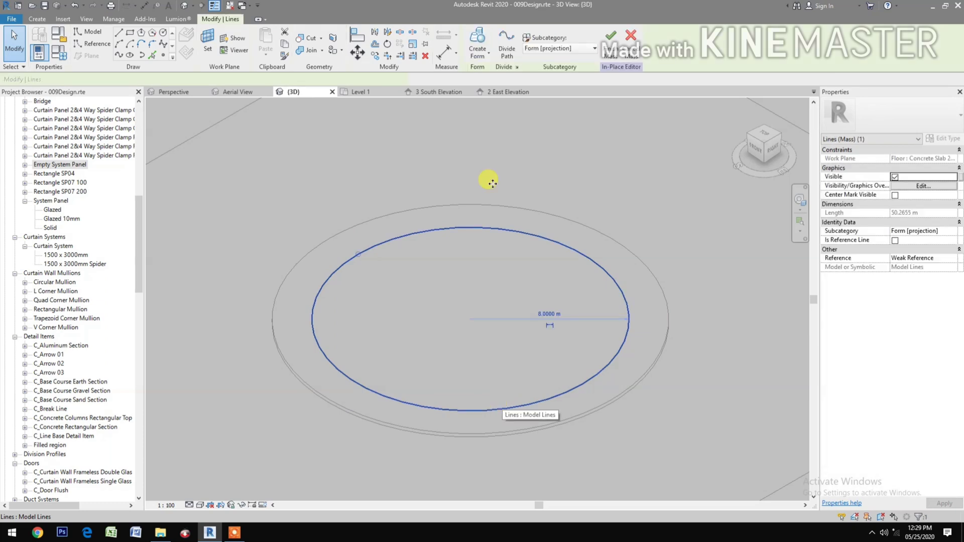
{"action": "left_click", "coordinate": [466, 61]}
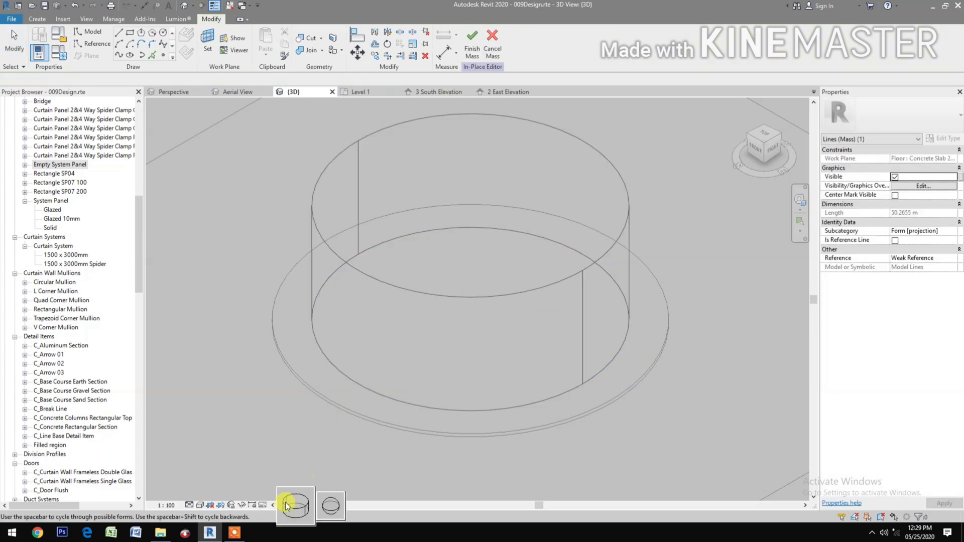
{"action": "left_click", "coordinate": [286, 507]}
{"action": "left_click", "coordinate": [449, 332]}
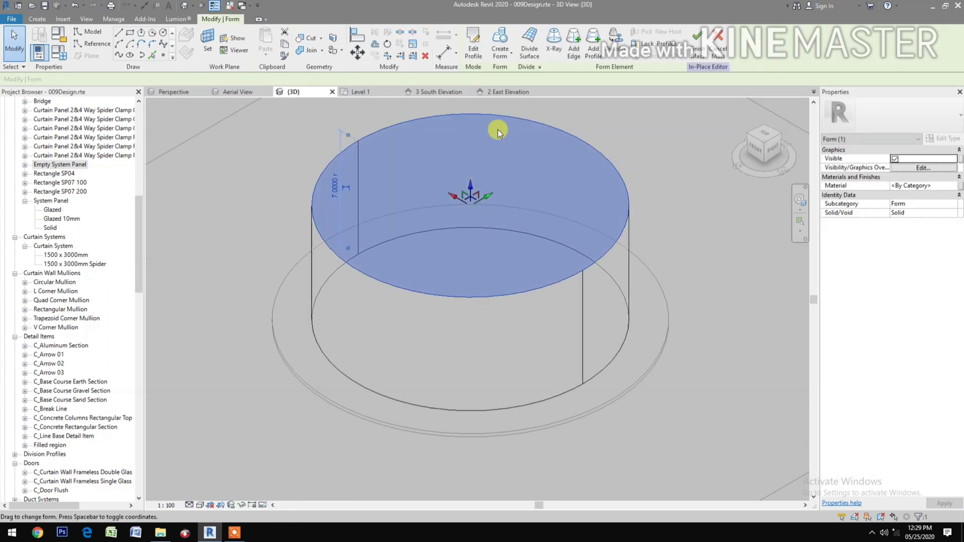
- In South elevation, drag the cylinder's top down to Level 2, then return to 3D
{"action": "left_click", "coordinate": [427, 92]}
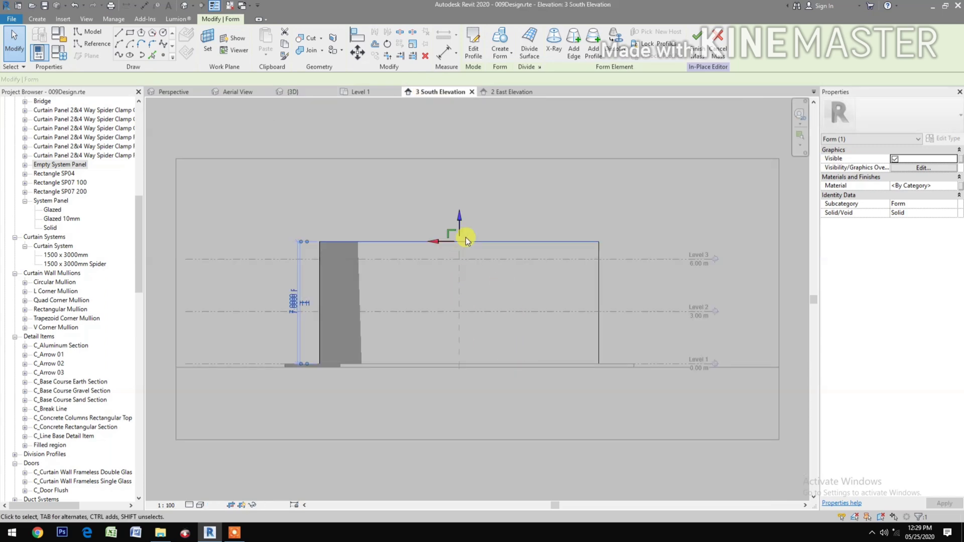
{"action": "left_click", "coordinate": [458, 215]}
{"action": "left_click_drag", "start_coordinate": [459, 215], "coordinate": [466, 292]}
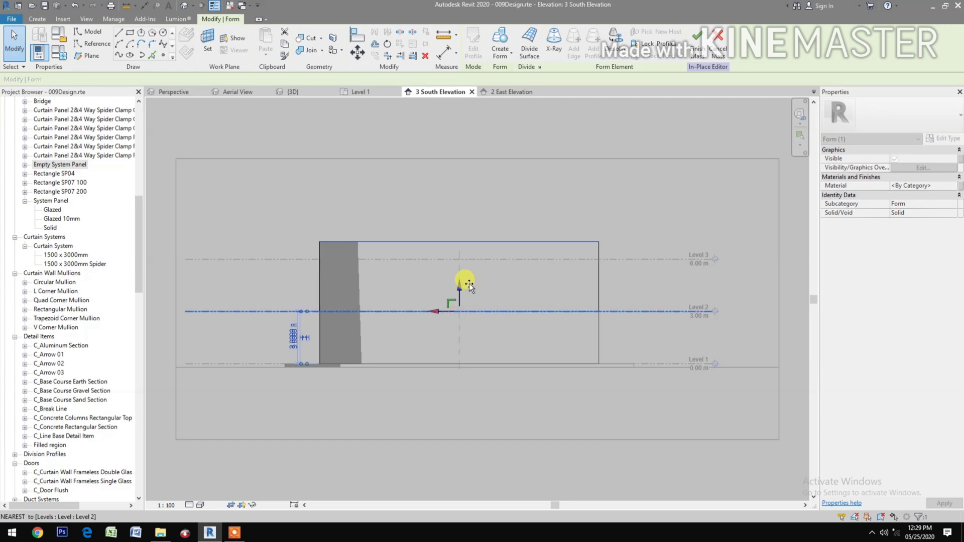
{"action": "left_click_drag", "start_coordinate": [467, 292], "coordinate": [469, 284]}
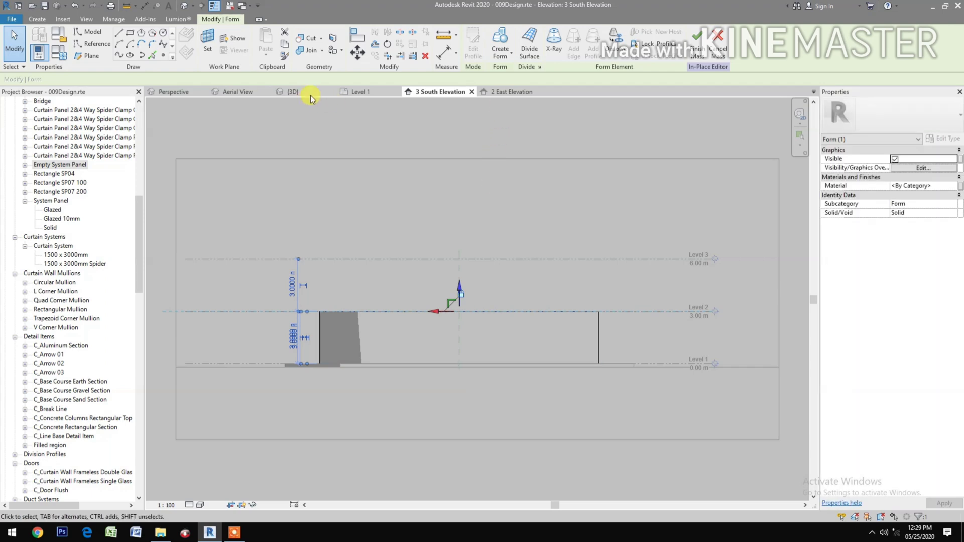
{"action": "left_click", "coordinate": [311, 91]}
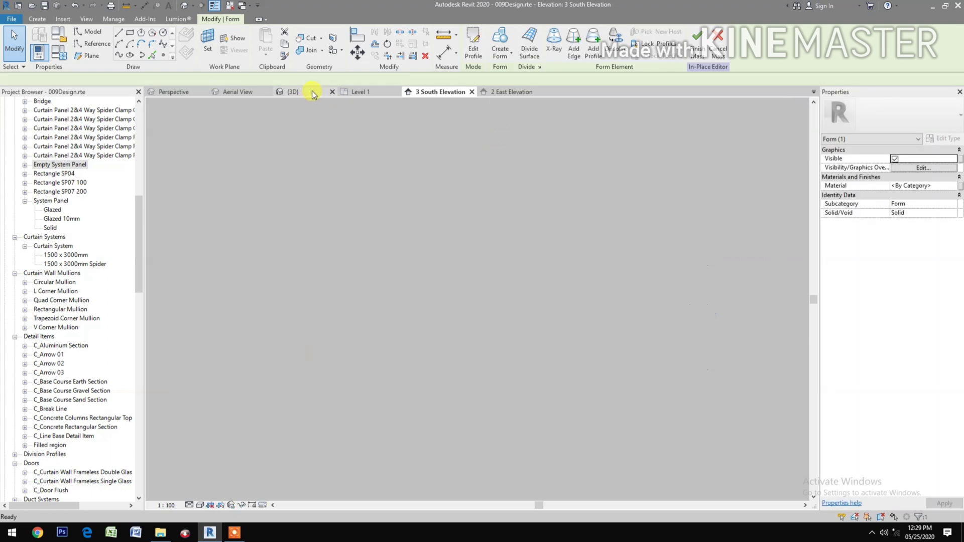
- Select the cylinder's curved side face and apply Divide Surface to it
{"action": "left_click", "coordinate": [580, 454]}
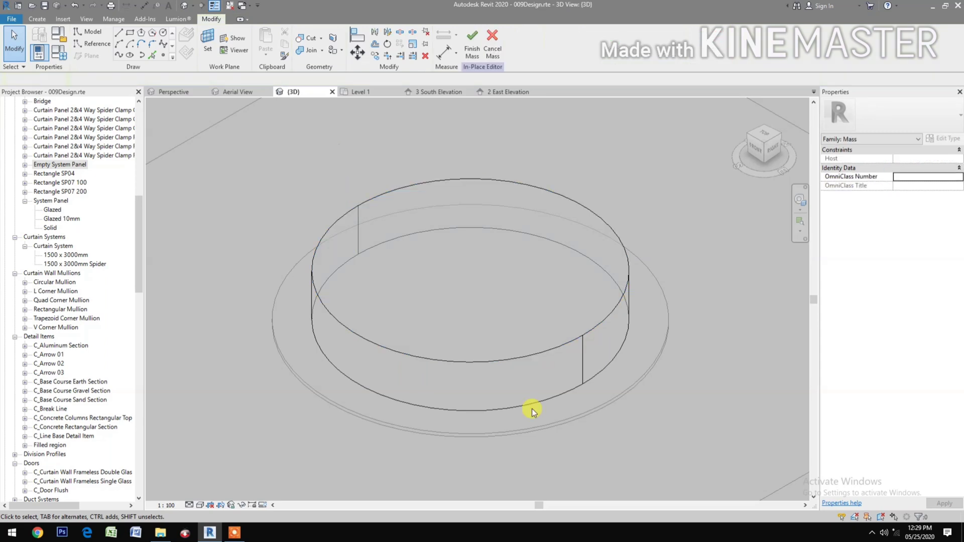
{"action": "key", "text": "Tab"}
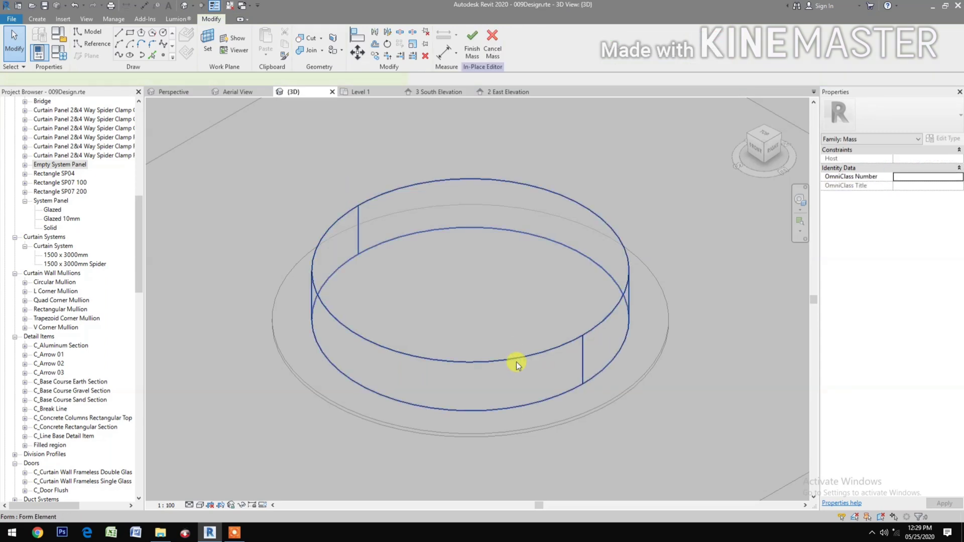
{"action": "left_click", "coordinate": [516, 366]}
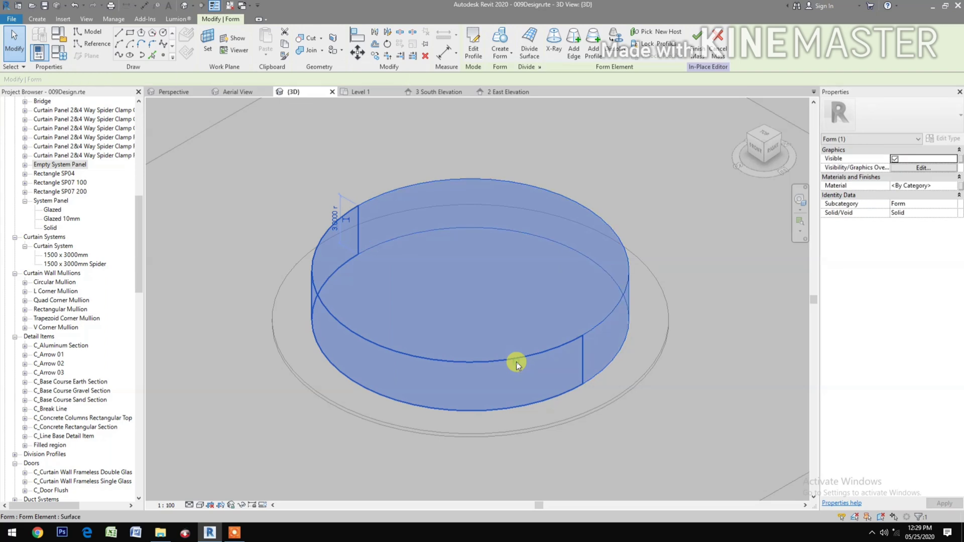
{"action": "left_click", "coordinate": [517, 366]}
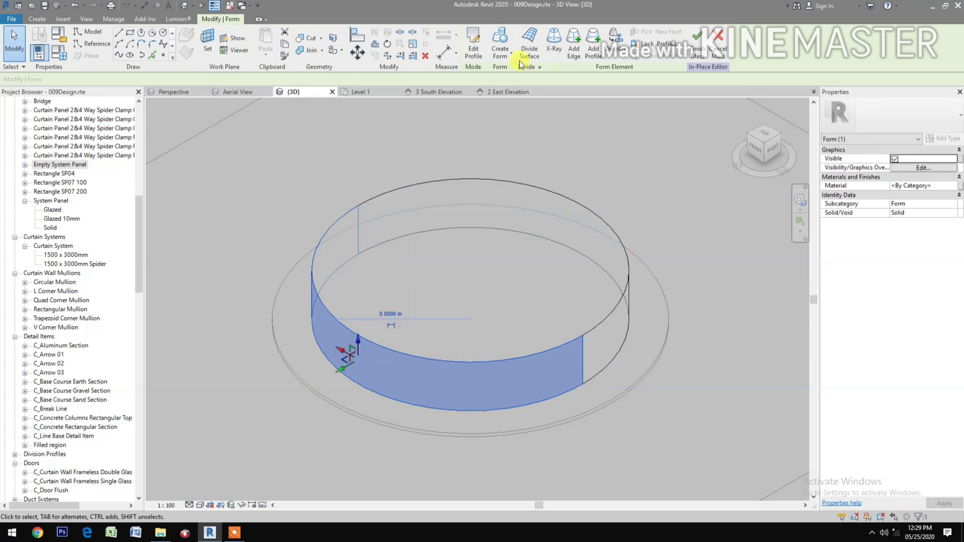
{"action": "left_click", "coordinate": [525, 42]}
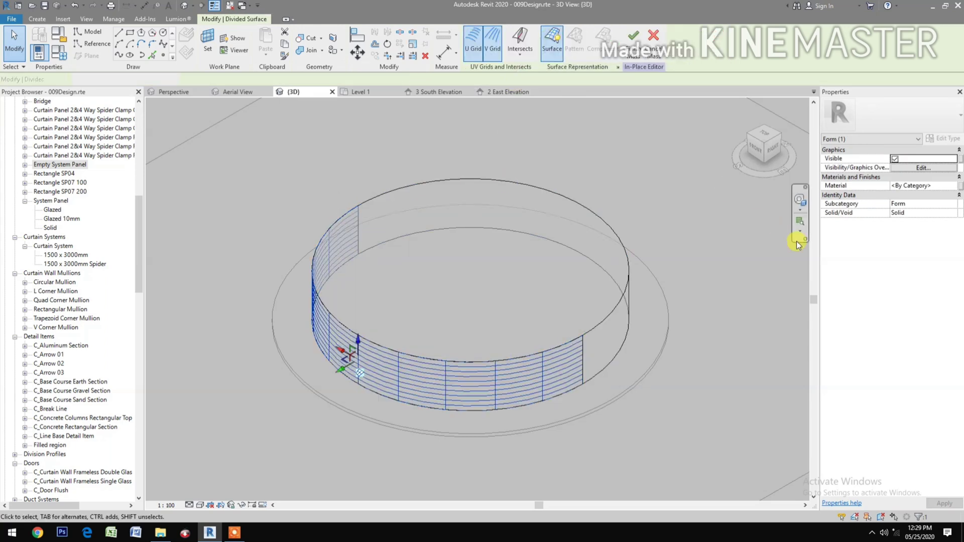
- Set the divided surface to U Grid Number 1 and V Grid Number 8
{"action": "left_click", "coordinate": [917, 195]}
{"action": "type", "text": "1"}
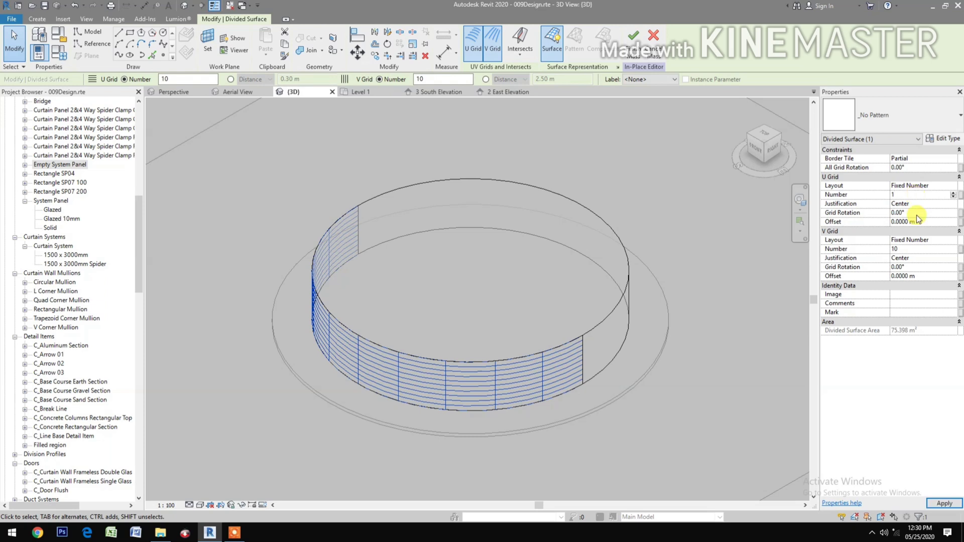
{"action": "left_click", "coordinate": [907, 249]}
{"action": "type", "text": "8"}
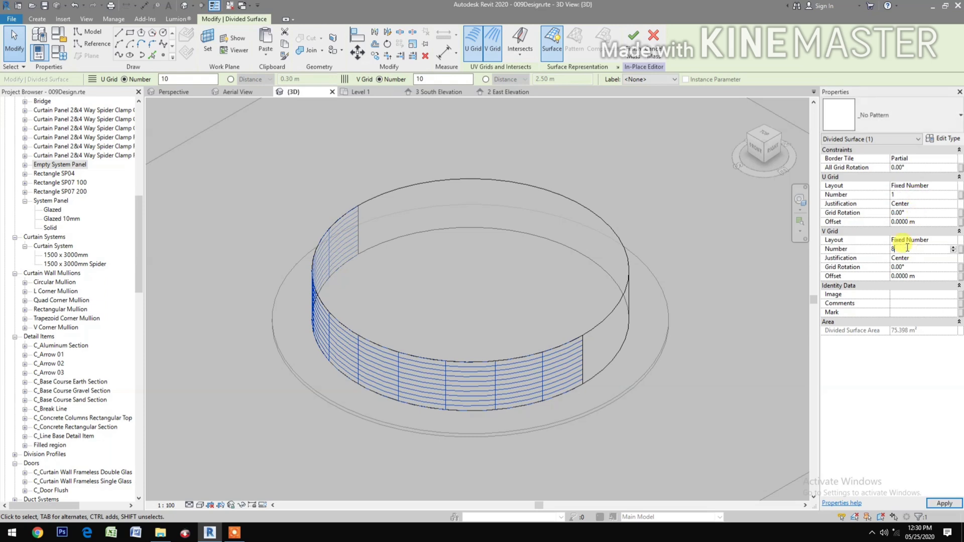
{"action": "left_click", "coordinate": [747, 356]}
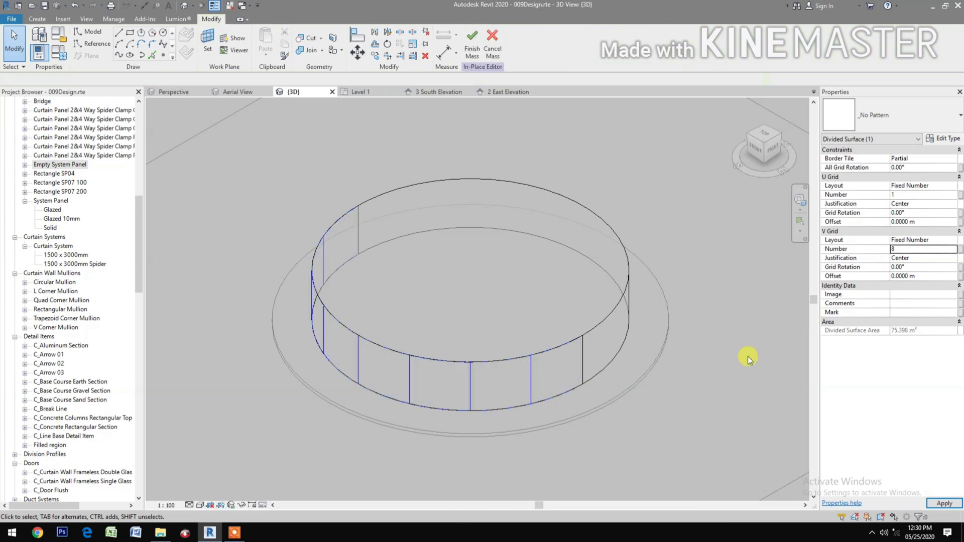
- Give the selected ring surface U Grid Number 1 and V Grid Number 8, then finish
{"action": "key", "text": "Tab"}
{"action": "key", "text": "Tab"}
{"action": "key", "text": "Tab"}
{"action": "key", "text": "Tab"}
{"action": "left_click", "coordinate": [620, 296]}
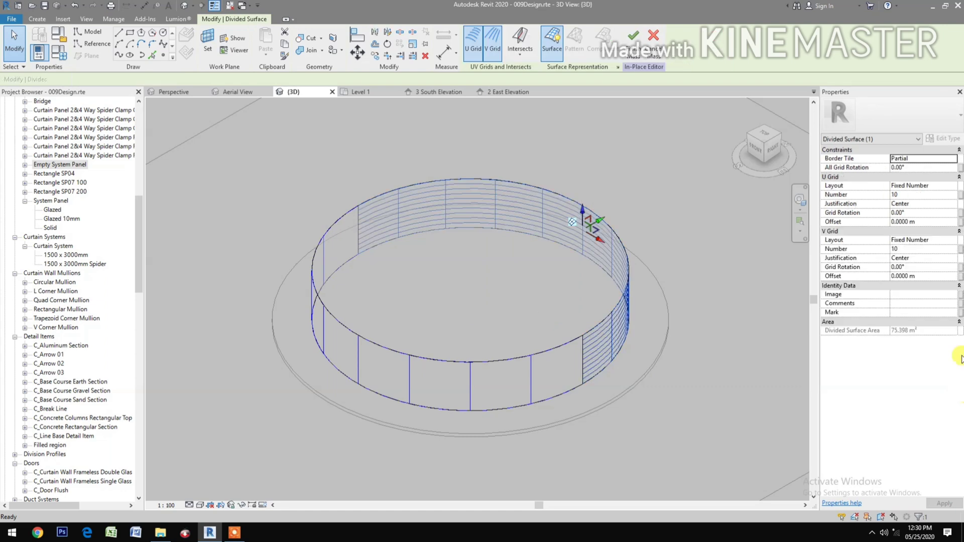
{"action": "left_click", "coordinate": [916, 195]}
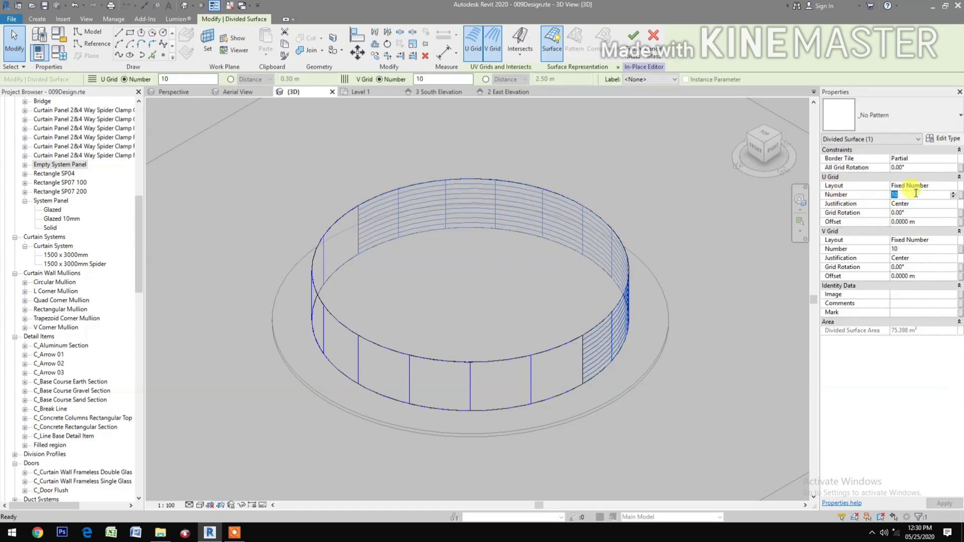
{"action": "type", "text": "1"}
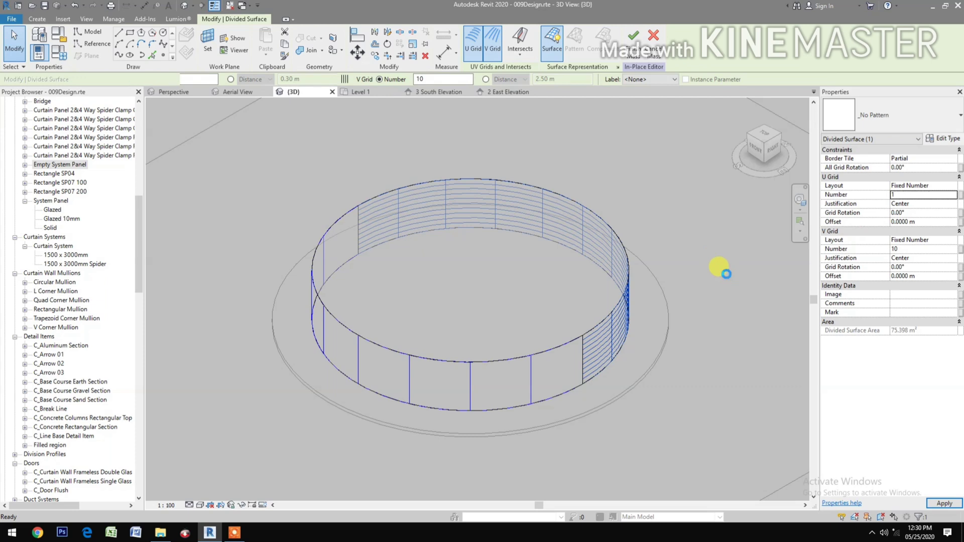
{"action": "key", "text": "Return"}
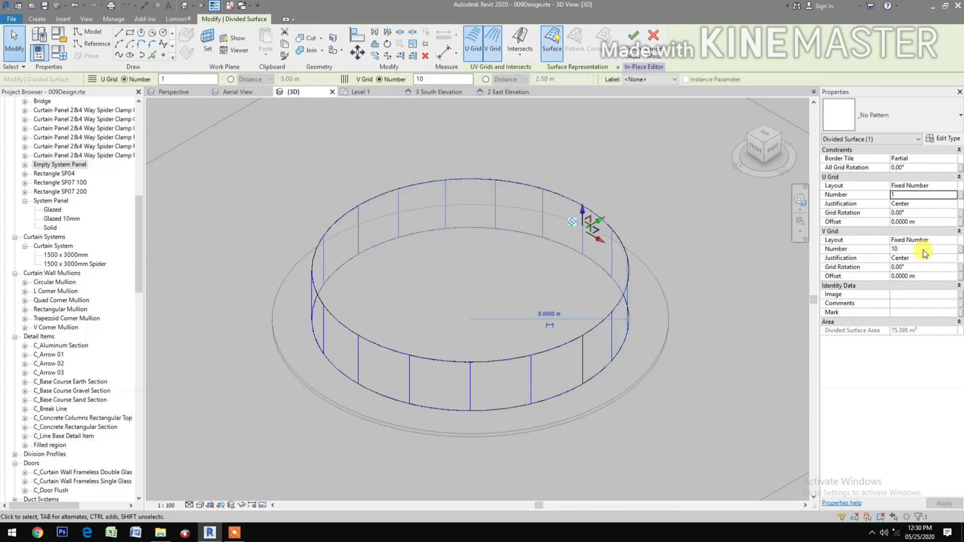
{"action": "left_click", "coordinate": [924, 249]}
{"action": "type", "text": "8"}
{"action": "key", "text": "Return"}
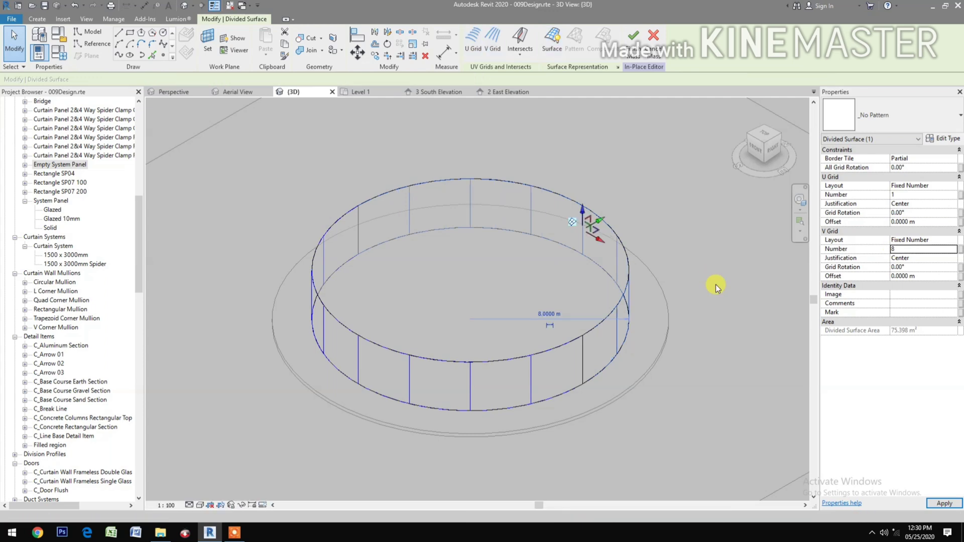
{"action": "left_click", "coordinate": [715, 284]}
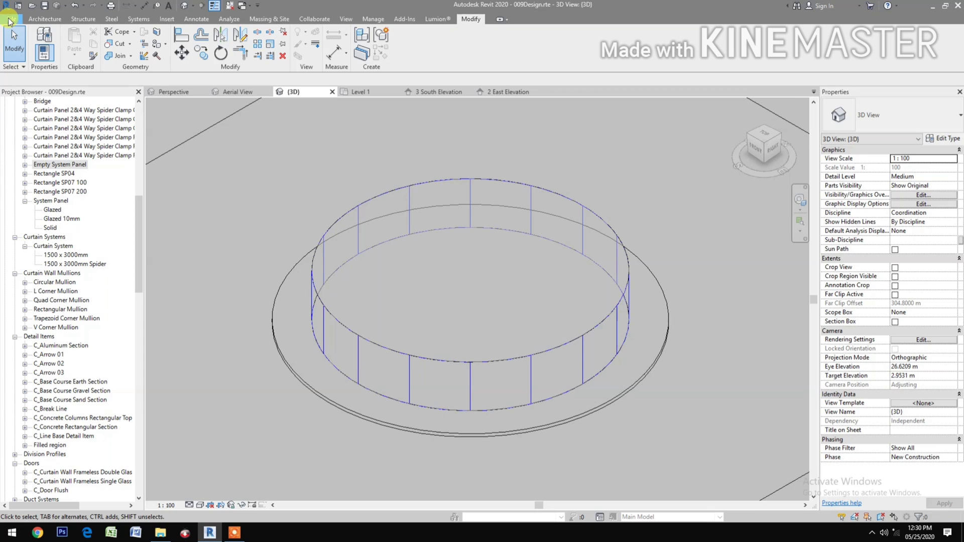
- Create a new family from Family Templates\English\Metric Generic Model Pattern Based.rft
{"action": "left_click", "coordinate": [12, 18]}
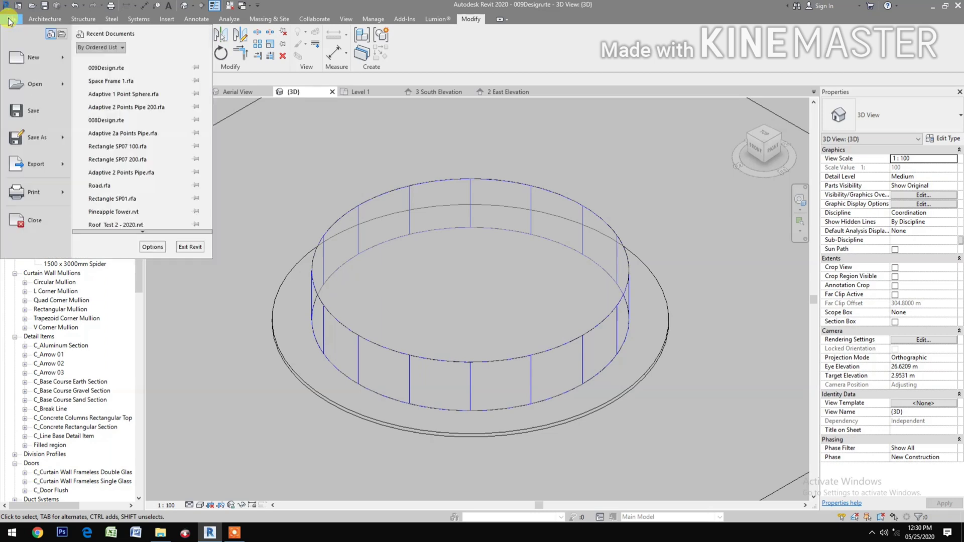
{"action": "mouse_move", "coordinate": [33, 57]}
{"action": "left_click", "coordinate": [151, 98]}
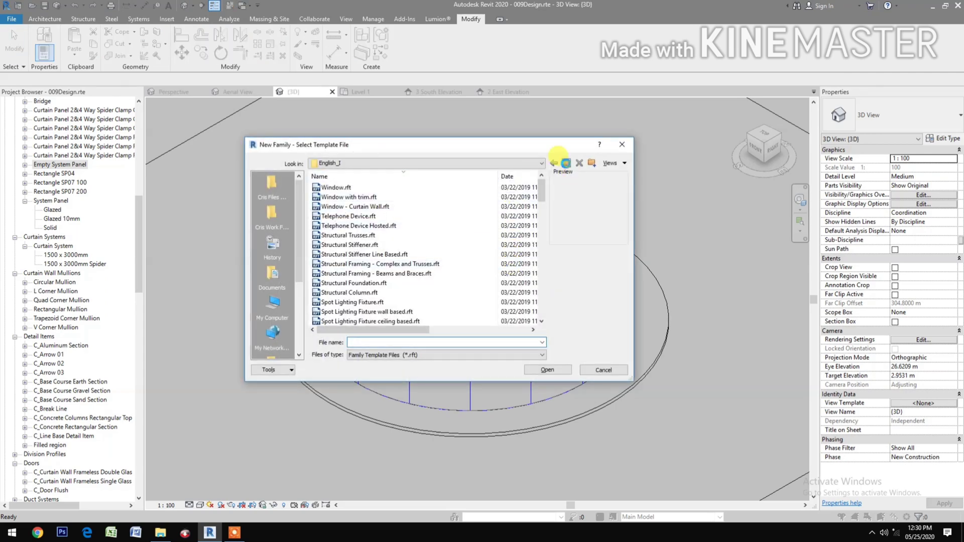
{"action": "left_click", "coordinate": [567, 163]}
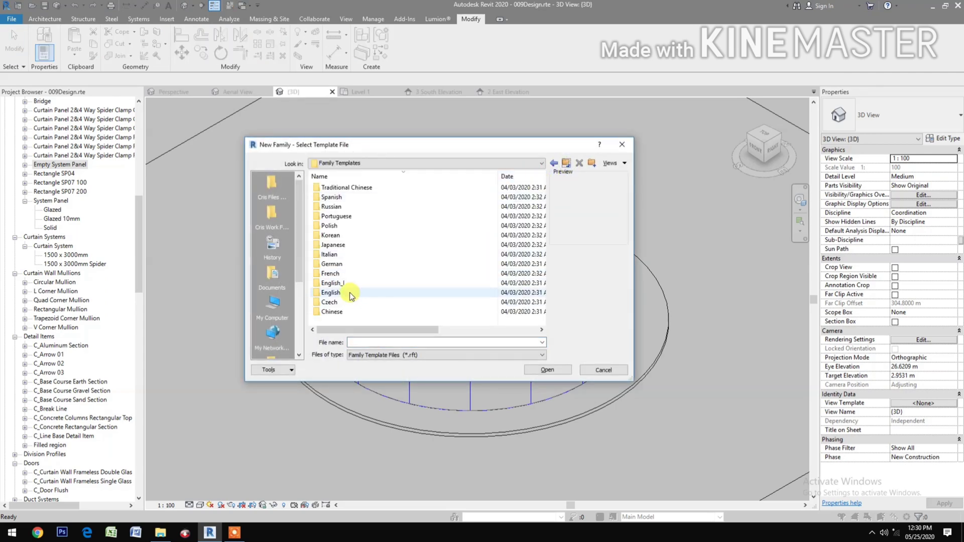
{"action": "double_click", "coordinate": [349, 295]}
{"action": "scroll", "coordinate": [408, 295], "scroll_direction": "down", "scroll_amount": 3}
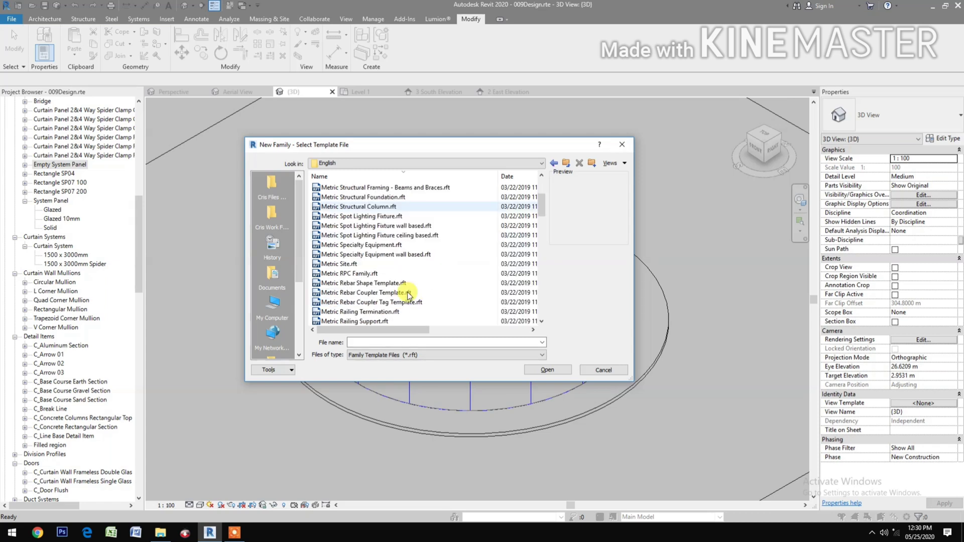
{"action": "scroll", "coordinate": [407, 295], "scroll_direction": "down", "scroll_amount": 3}
{"action": "scroll", "coordinate": [408, 296], "scroll_direction": "down", "scroll_amount": 3}
{"action": "scroll", "coordinate": [408, 296], "scroll_direction": "down", "scroll_amount": 3}
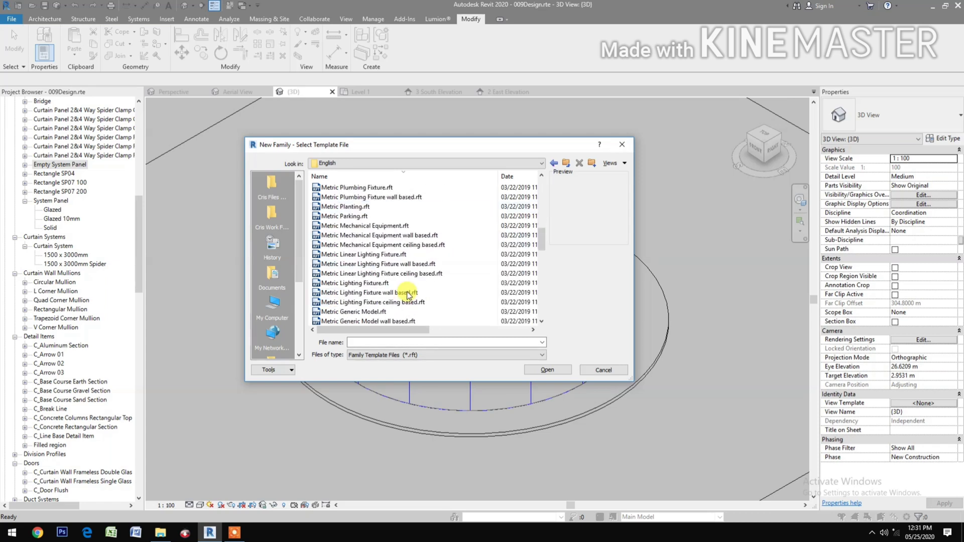
{"action": "scroll", "coordinate": [408, 294], "scroll_direction": "down", "scroll_amount": 1}
{"action": "scroll", "coordinate": [399, 298], "scroll_direction": "down", "scroll_amount": 1}
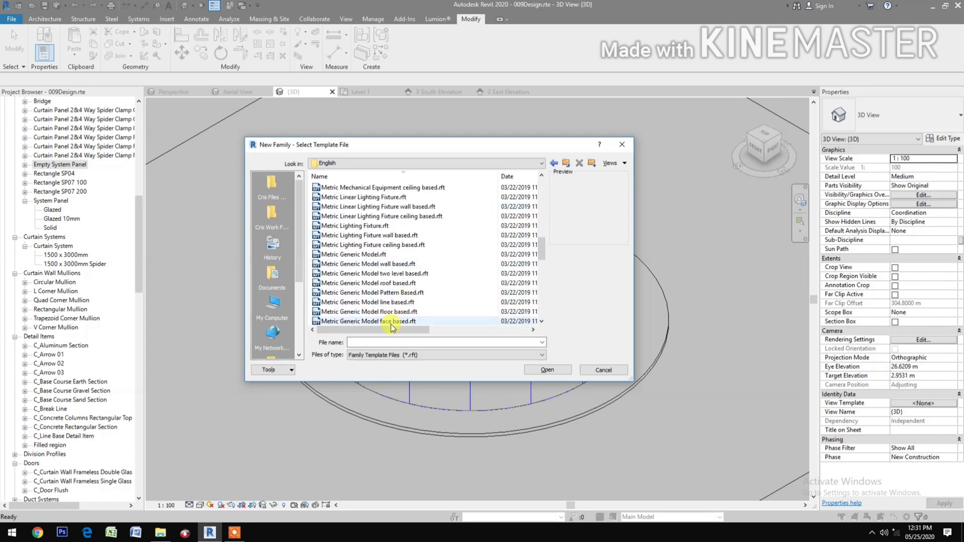
{"action": "left_click", "coordinate": [397, 294]}
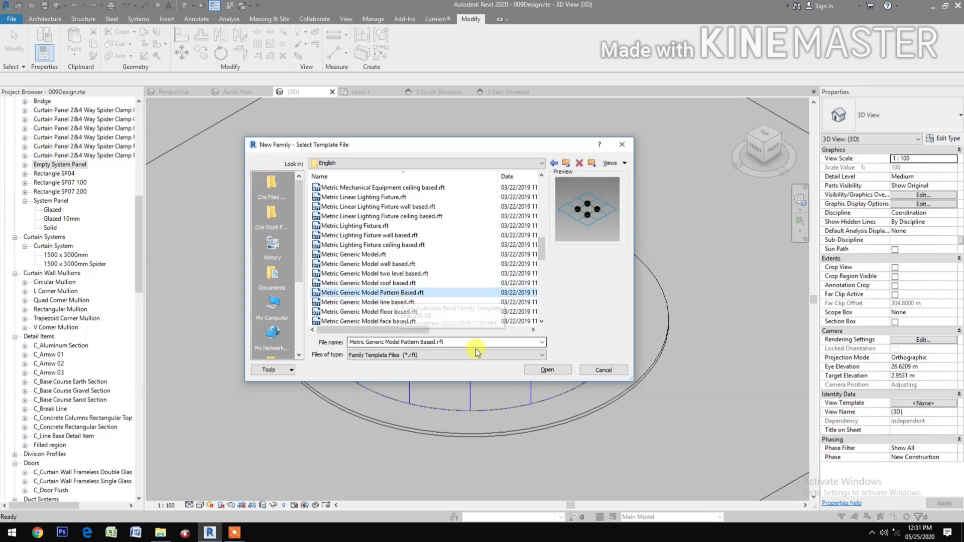
{"action": "left_click", "coordinate": [547, 370]}
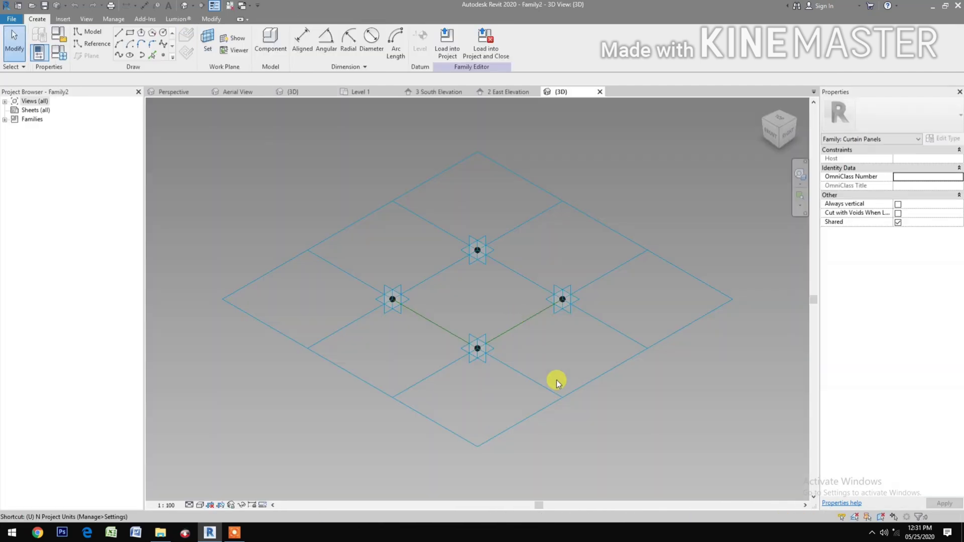
- Set the family's Length units to Meters in Project Units
{"action": "key", "text": "n"}
{"action": "left_click", "coordinate": [538, 192]}
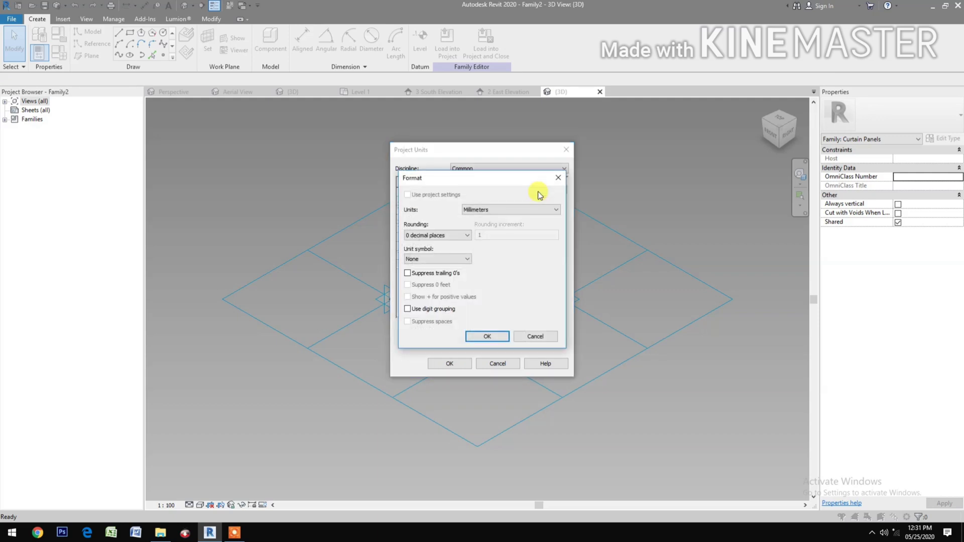
{"action": "left_click", "coordinate": [500, 204]}
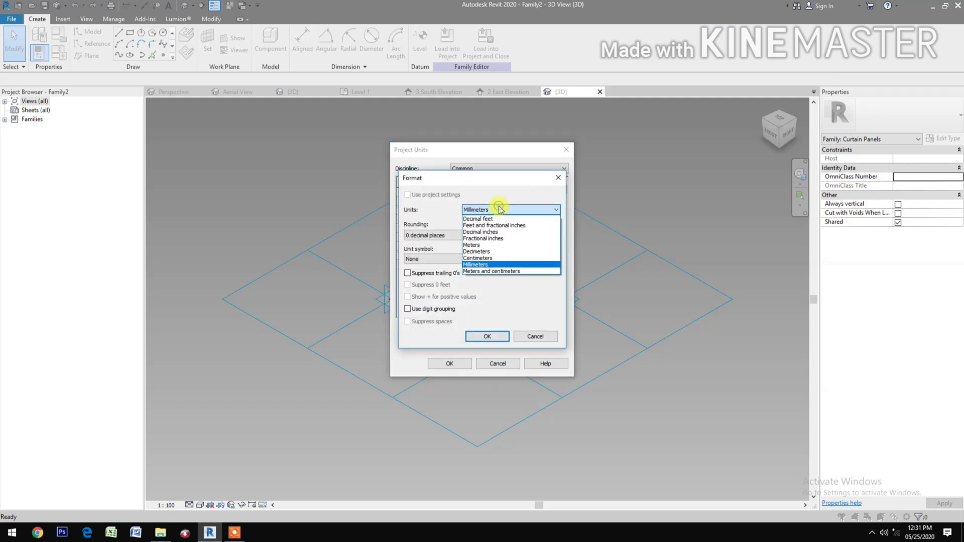
{"action": "left_click", "coordinate": [490, 243]}
{"action": "left_click", "coordinate": [495, 337]}
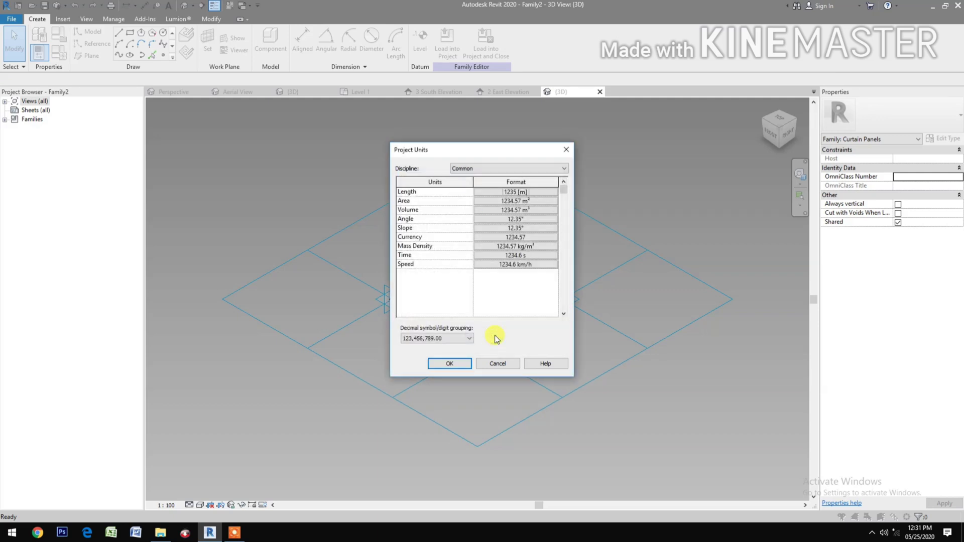
{"action": "left_click", "coordinate": [450, 363]}
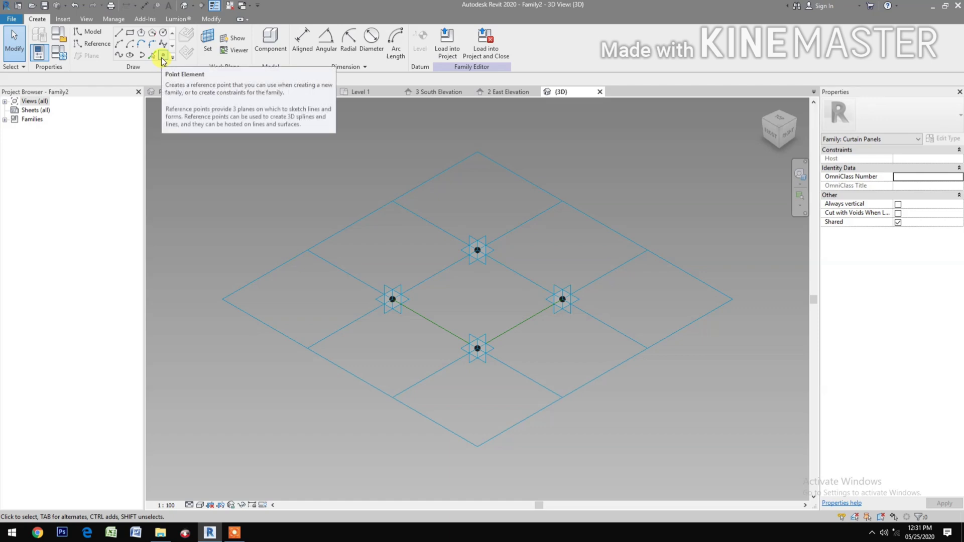
- Place a reference point on the work plane of the top adaptive point
{"action": "left_click", "coordinate": [161, 58]}
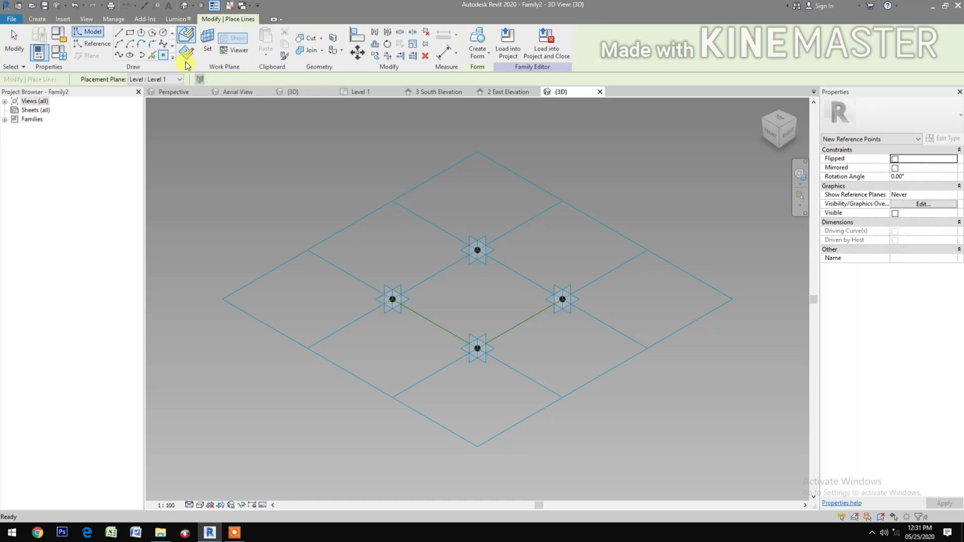
{"action": "left_click", "coordinate": [186, 56]}
{"action": "left_click", "coordinate": [205, 46]}
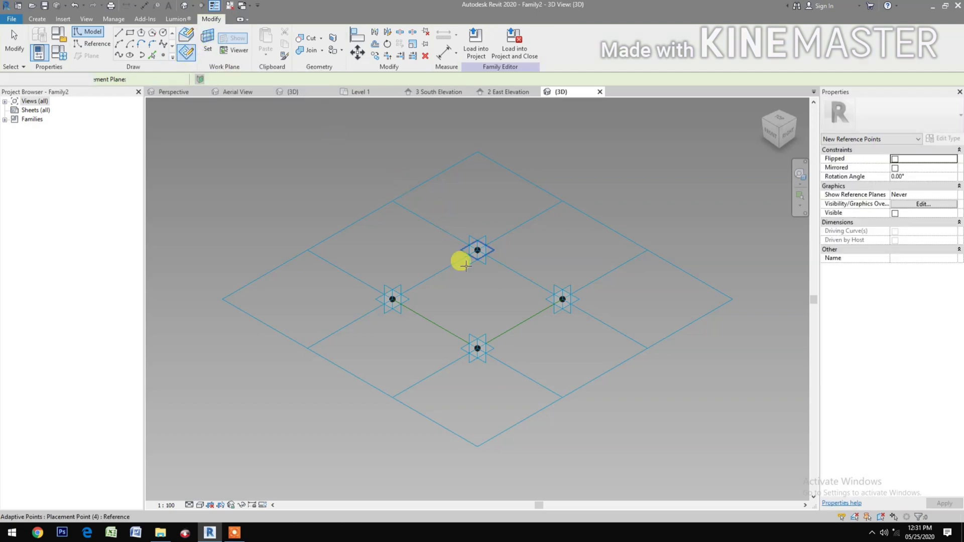
{"action": "scroll", "coordinate": [459, 260], "scroll_direction": "up", "scroll_amount": 2}
{"action": "scroll", "coordinate": [456, 236], "scroll_direction": "up", "scroll_amount": 2}
{"action": "left_click", "coordinate": [466, 233]}
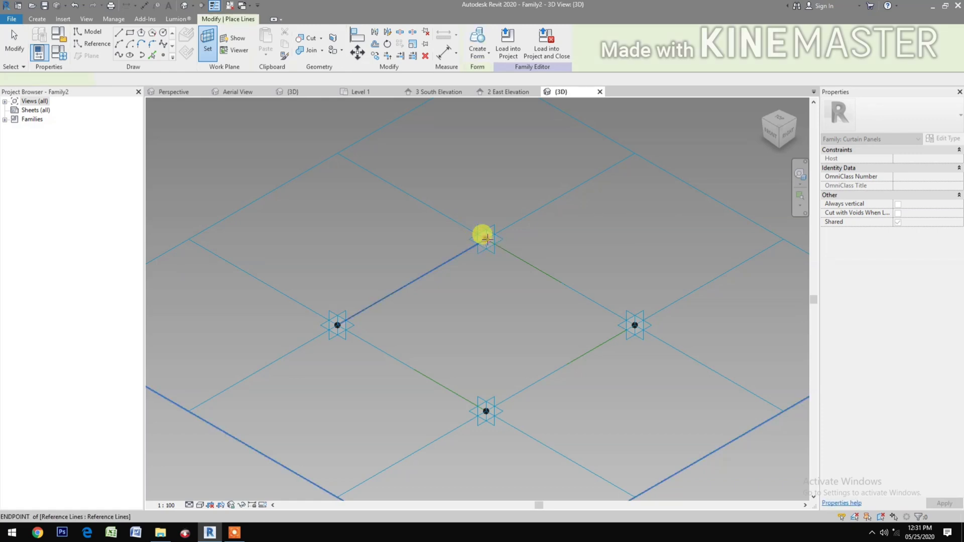
{"action": "left_click", "coordinate": [484, 238]}
{"action": "left_click", "coordinate": [496, 304]}
- Add a point on the right adaptive point's plane, then select both points and their line
{"action": "left_click", "coordinate": [206, 55]}
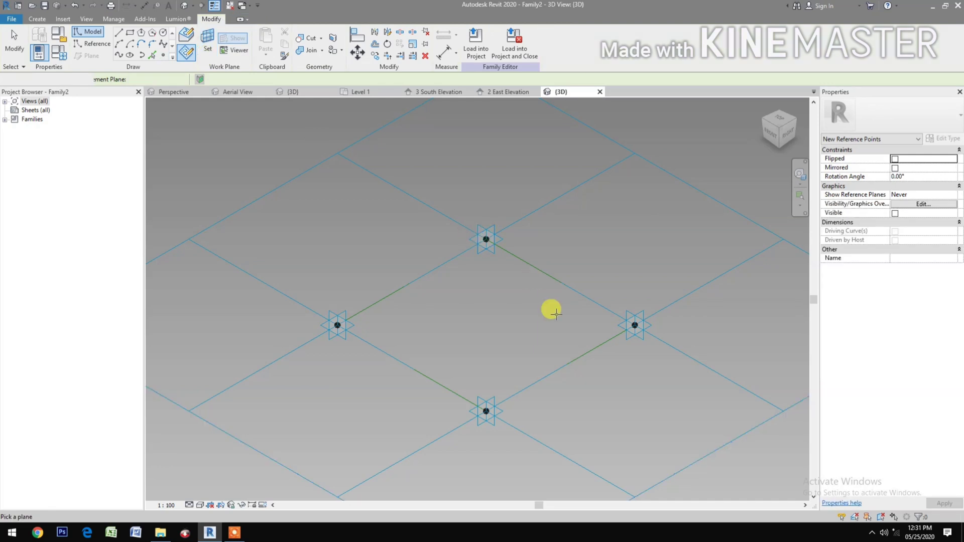
{"action": "left_click", "coordinate": [618, 325]}
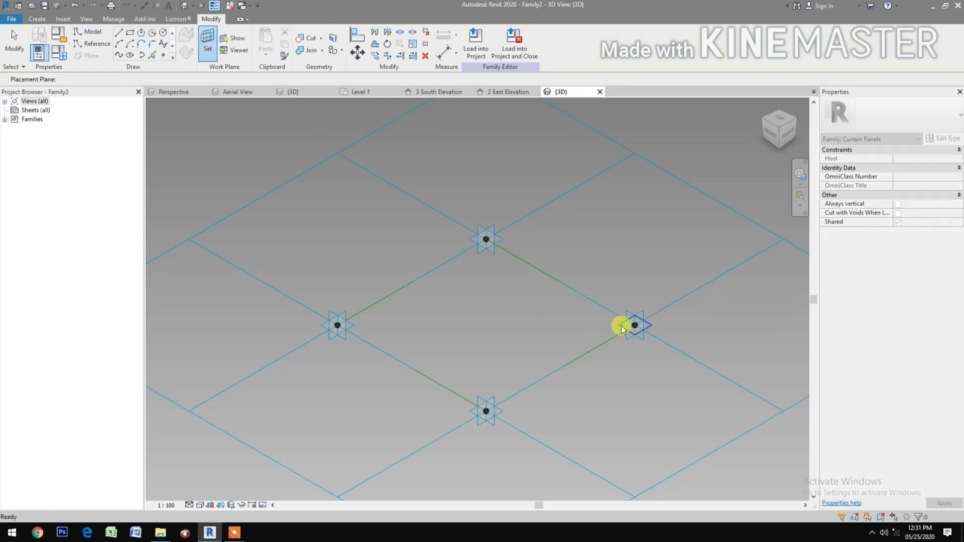
{"action": "key", "text": "l"}
{"action": "key", "text": "i"}
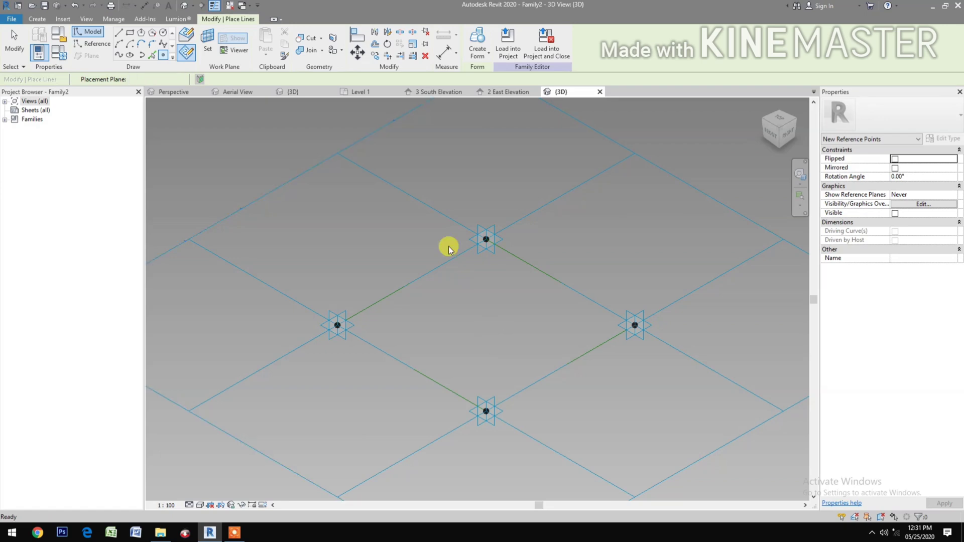
{"action": "key", "text": "Escape"}
{"action": "key", "text": "Escape"}
{"action": "left_click_drag", "start_coordinate": [442, 173], "coordinate": [674, 360]}
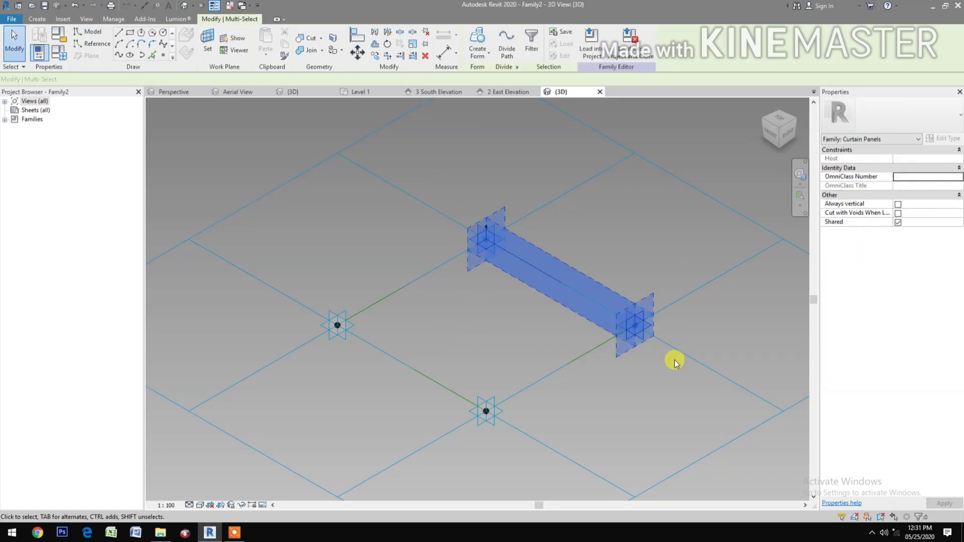
- Filter the selection down to the Reference Points category only
{"action": "left_click", "coordinate": [529, 52]}
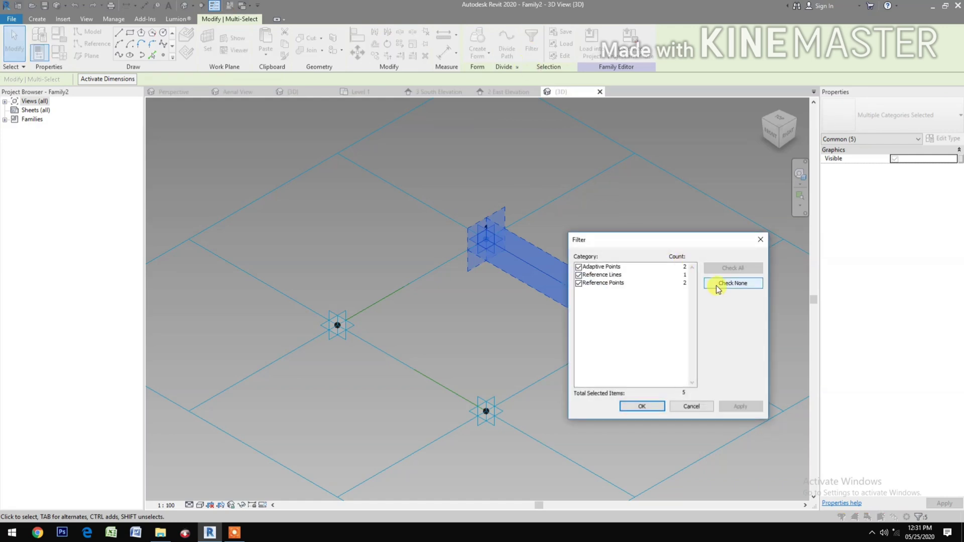
{"action": "left_click", "coordinate": [716, 289]}
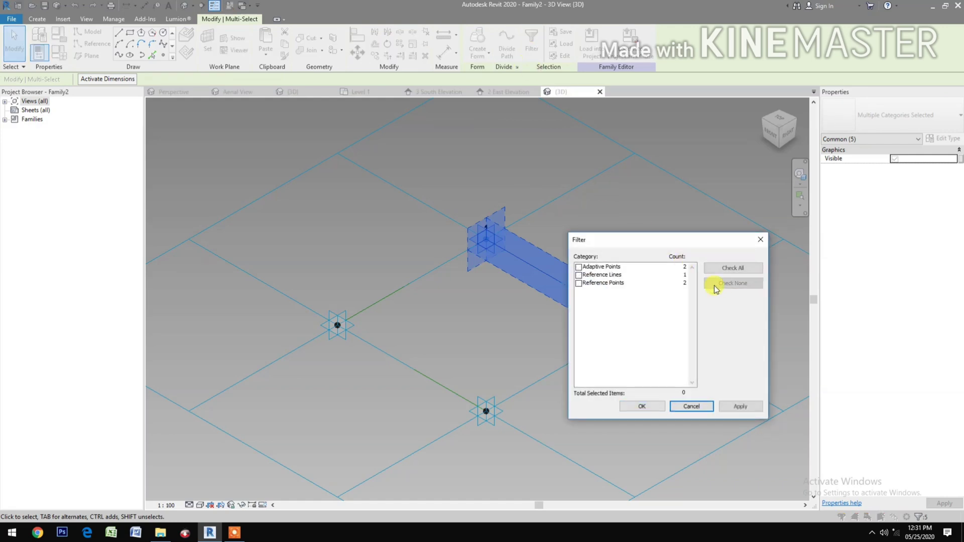
{"action": "left_click", "coordinate": [578, 285]}
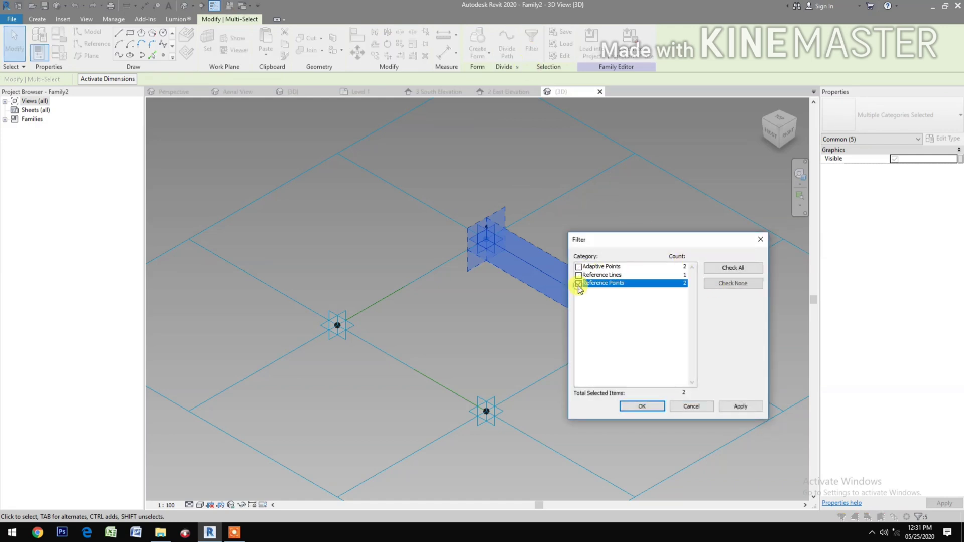
{"action": "left_click", "coordinate": [626, 406]}
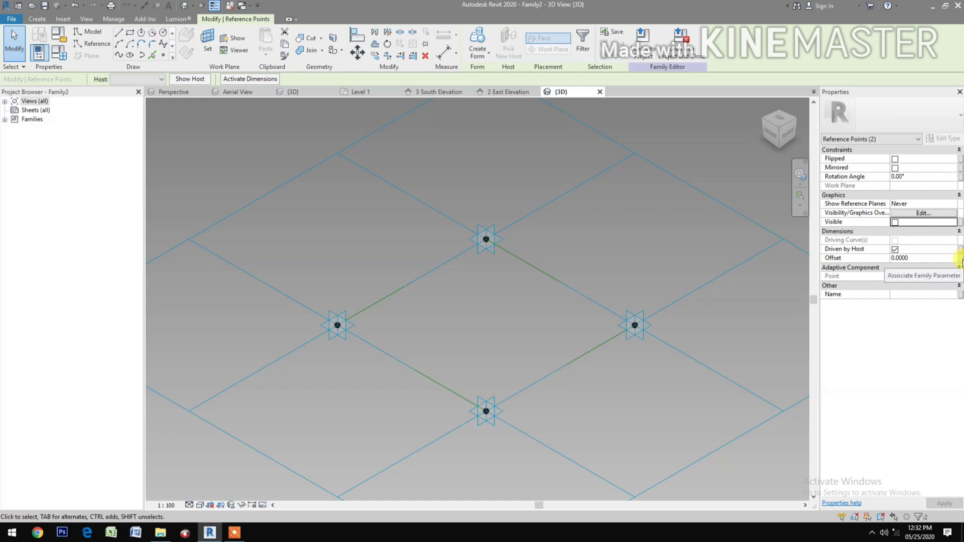
- Associate both points' offset with a new family parameter named Offset
{"action": "left_click", "coordinate": [960, 259]}
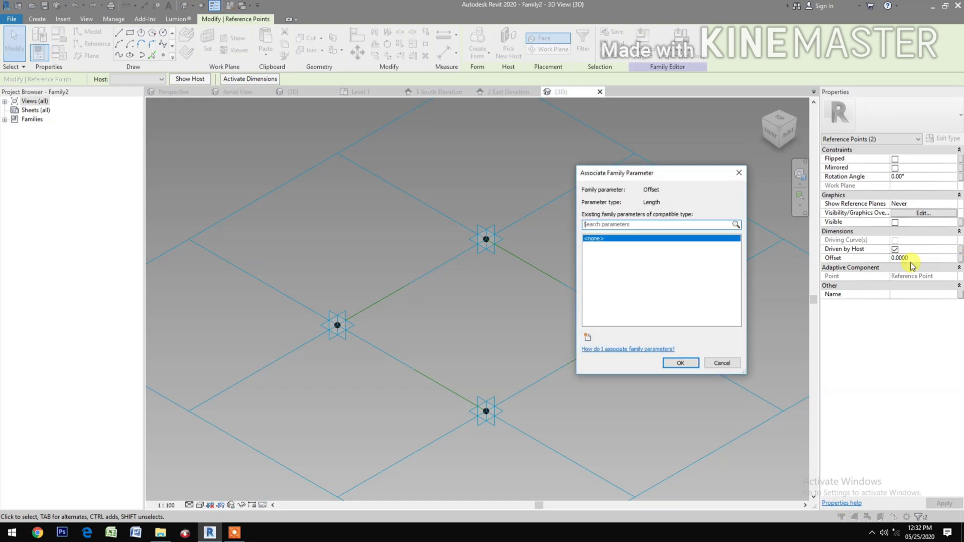
{"action": "left_click", "coordinate": [588, 338]}
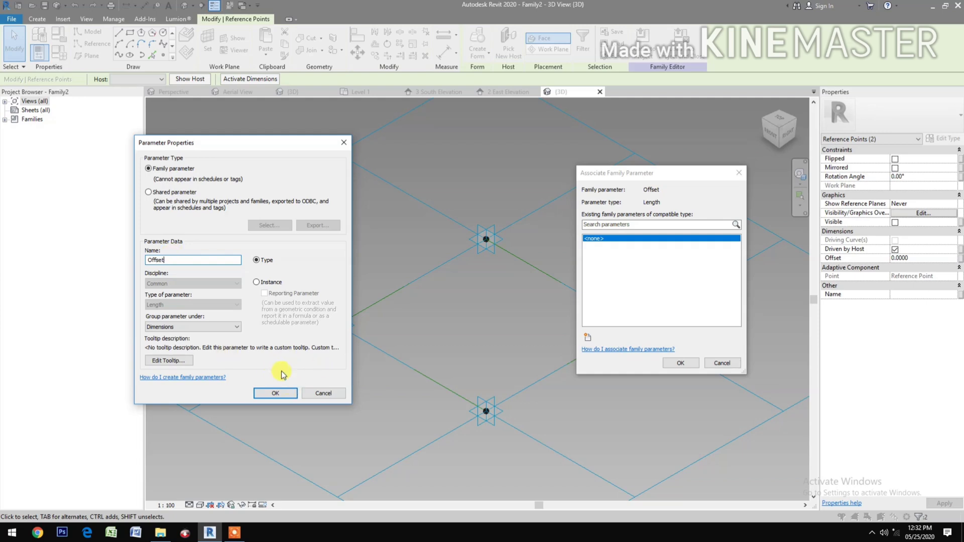
{"action": "left_click", "coordinate": [278, 393]}
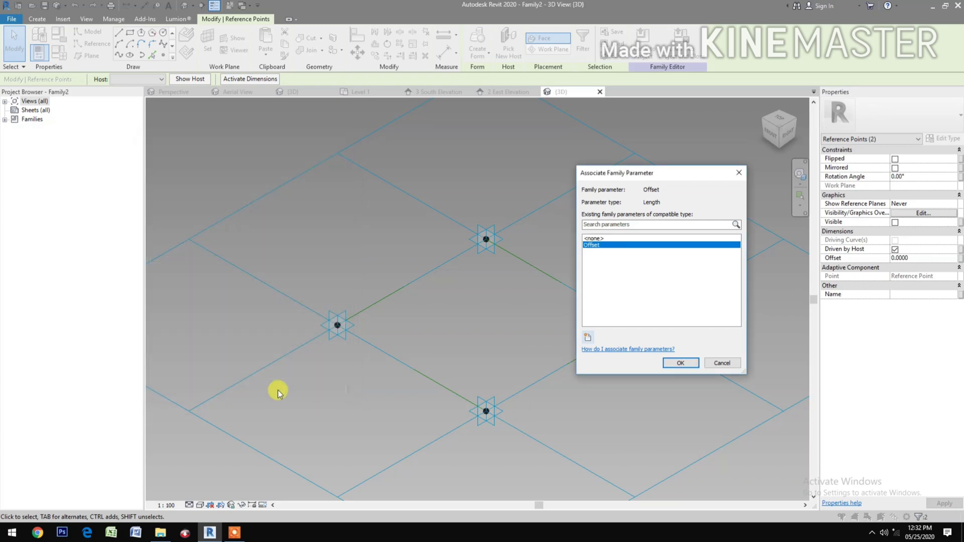
{"action": "left_click", "coordinate": [691, 364]}
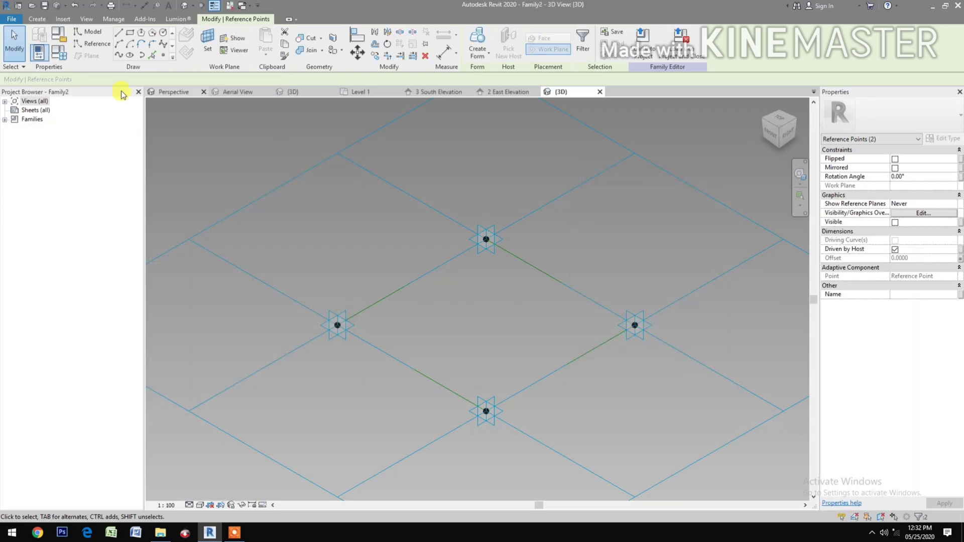
{"action": "left_click", "coordinate": [62, 56]}
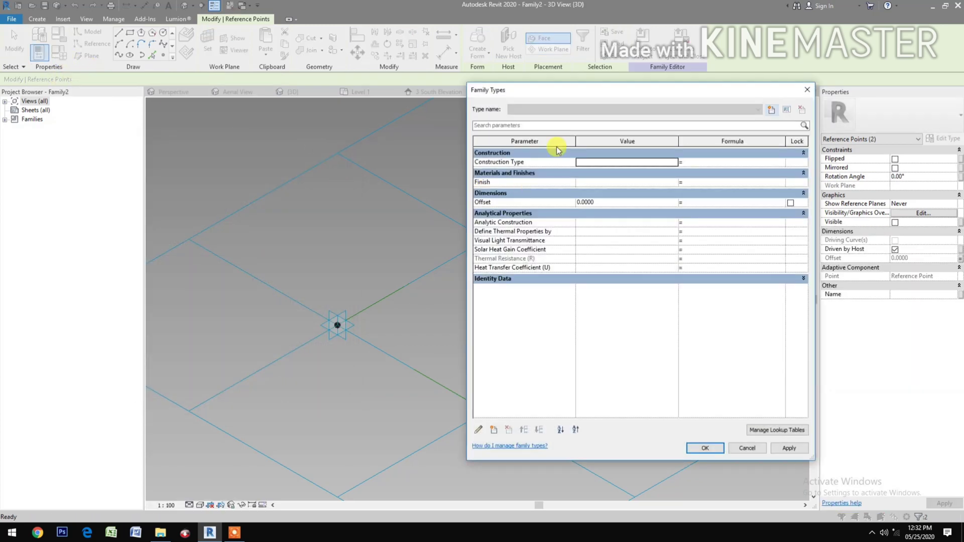
- Set the Offset parameter to 2 in Family Types and apply it
{"action": "left_click", "coordinate": [627, 205]}
{"action": "type", "text": "2"}
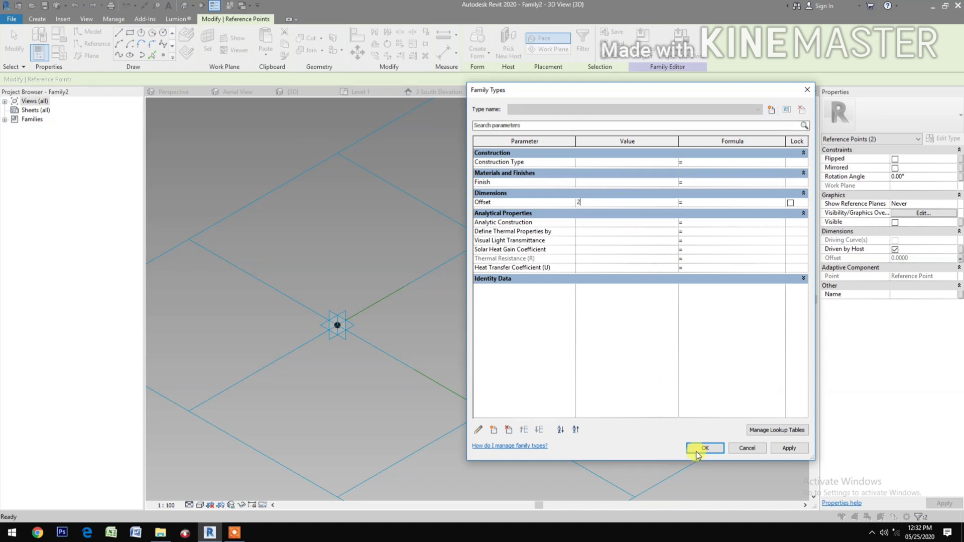
{"action": "left_click", "coordinate": [789, 449]}
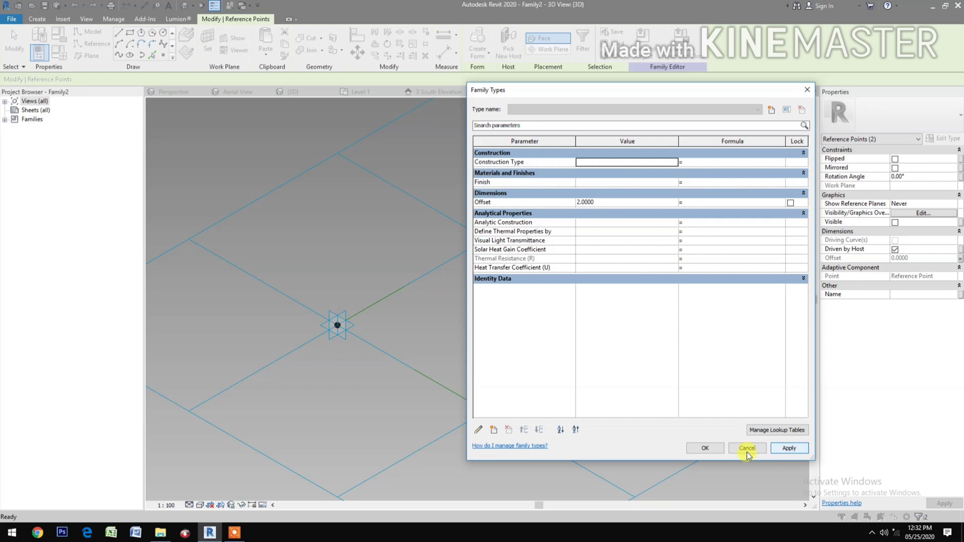
{"action": "left_click", "coordinate": [704, 449]}
- Clear the selection and undo an accidental move of the right adaptive point
{"action": "key", "text": "Escape"}
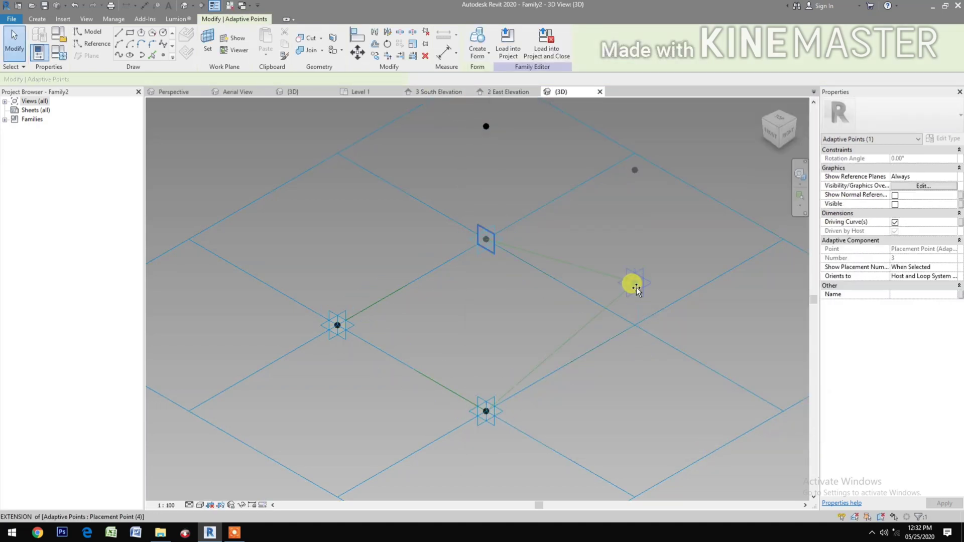
{"action": "left_click_drag", "start_coordinate": [636, 291], "coordinate": [631, 284]}
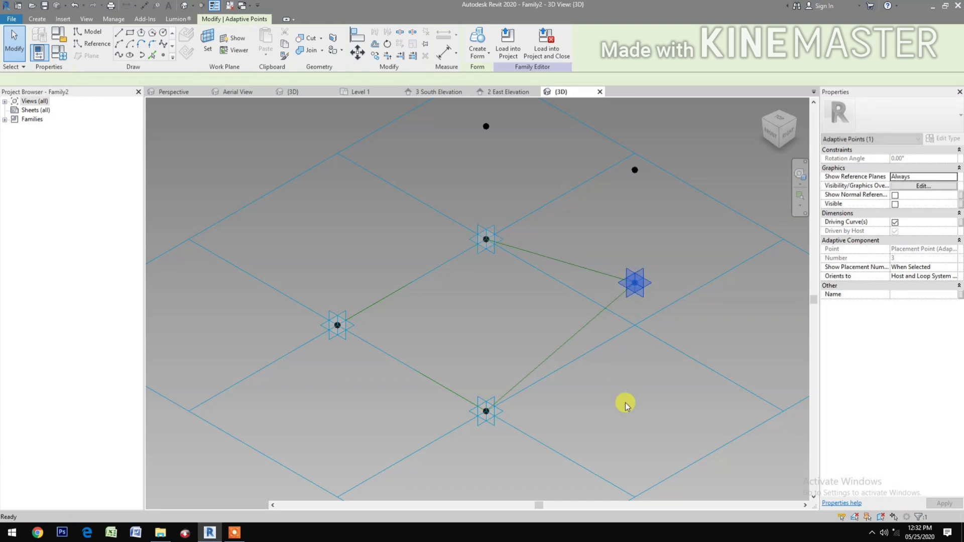
{"action": "key", "text": "ctrl+z"}
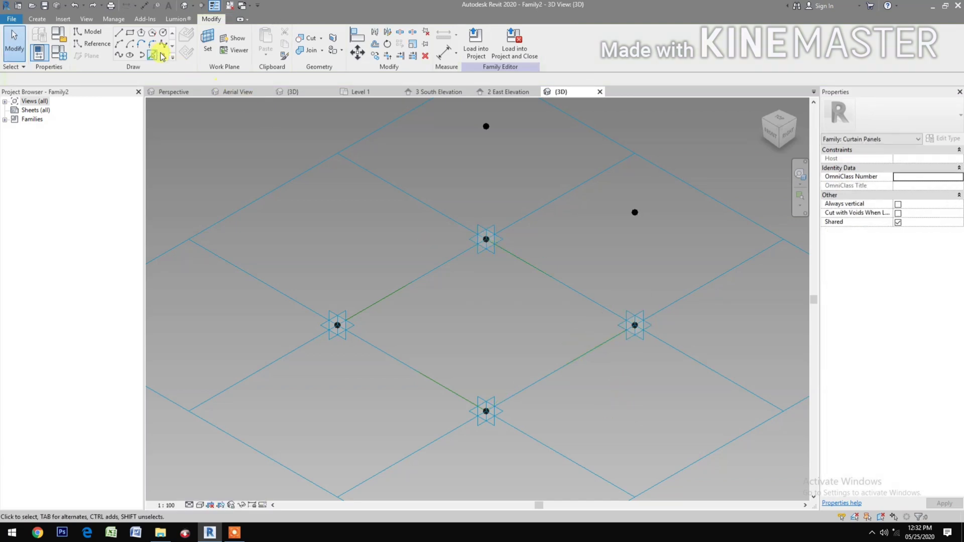
- Place a trial reference point at the line's midpoint and then dismiss it
{"action": "left_click", "coordinate": [163, 57]}
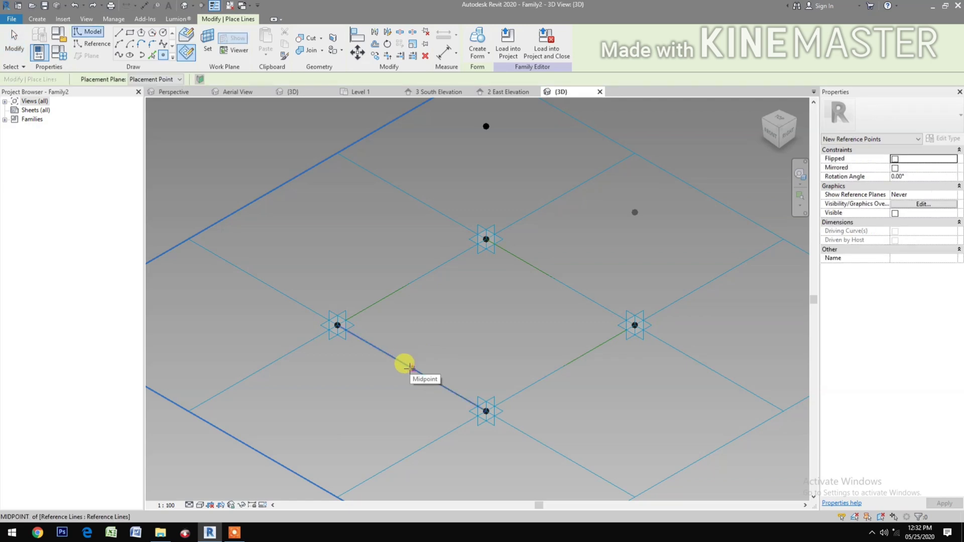
{"action": "left_click", "coordinate": [405, 366]}
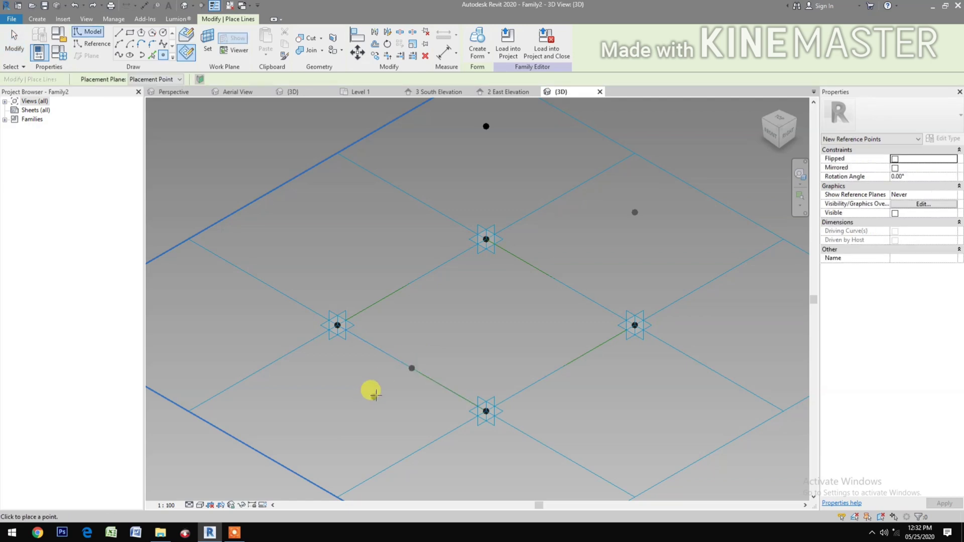
{"action": "key", "text": "Escape"}
{"action": "key", "text": "Escape"}
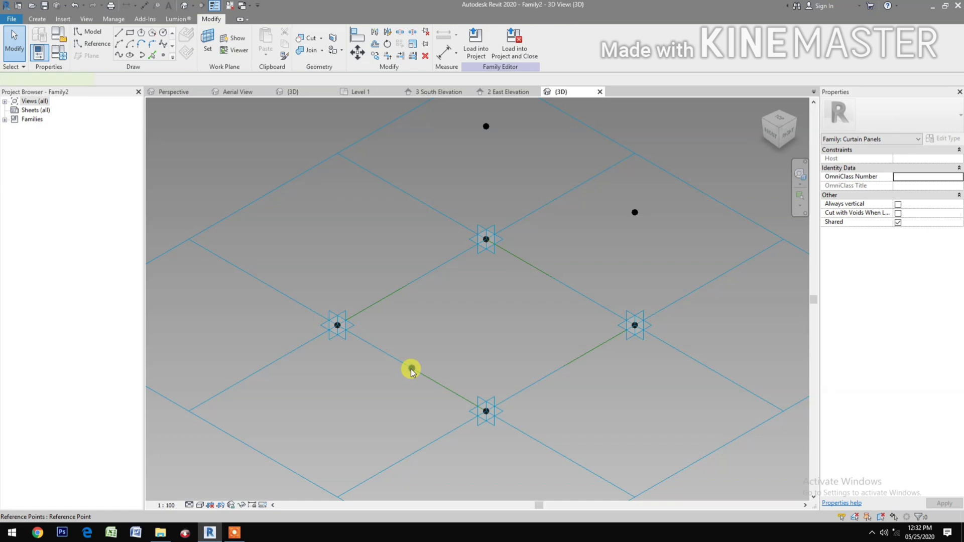
{"action": "left_click", "coordinate": [412, 370]}
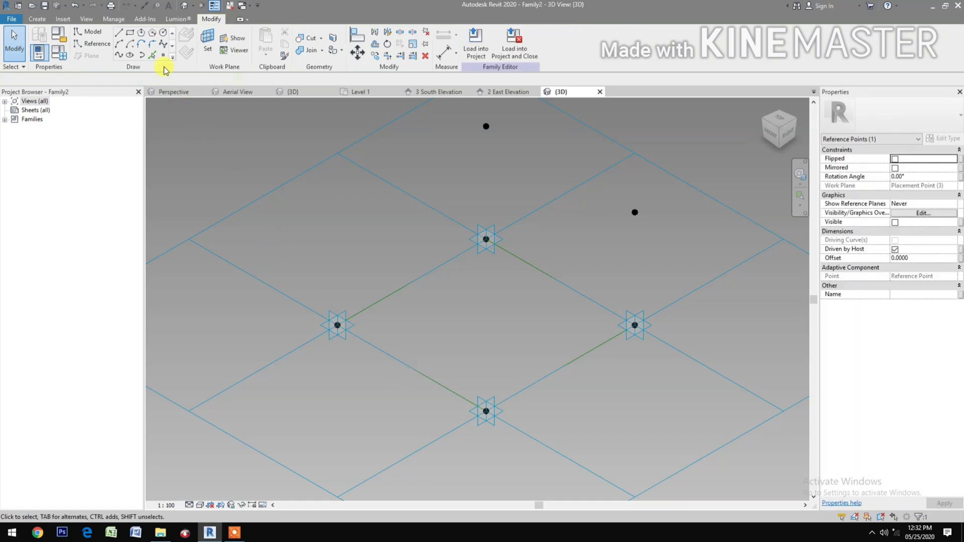
{"action": "key", "text": "Escape"}
- Place a reference point hosted on the reference line at its midpoint
{"action": "left_click", "coordinate": [163, 55]}
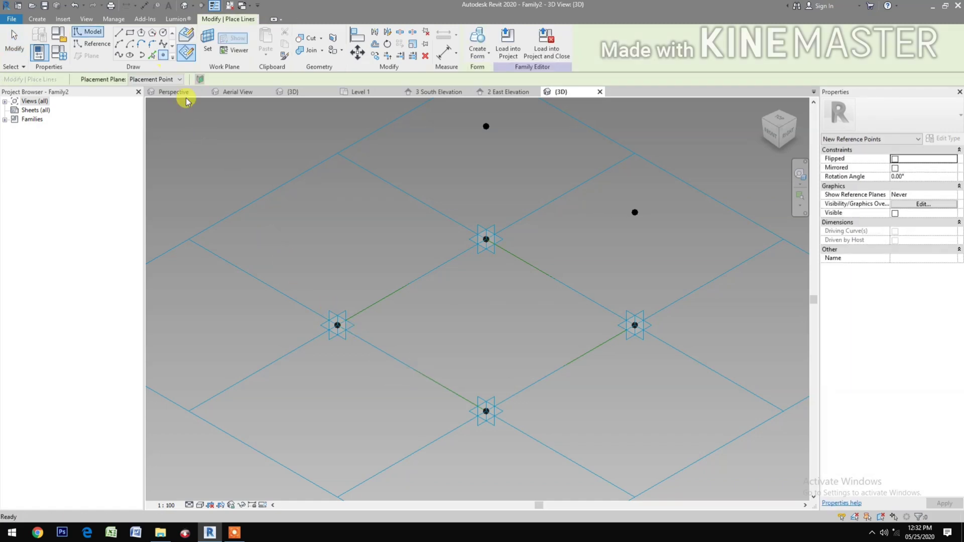
{"action": "left_click", "coordinate": [186, 41]}
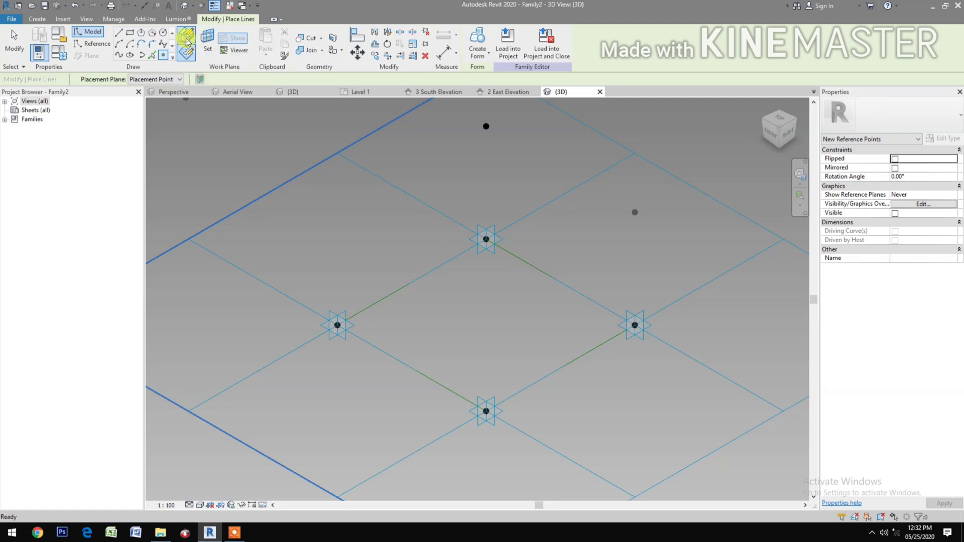
{"action": "left_click", "coordinate": [411, 368]}
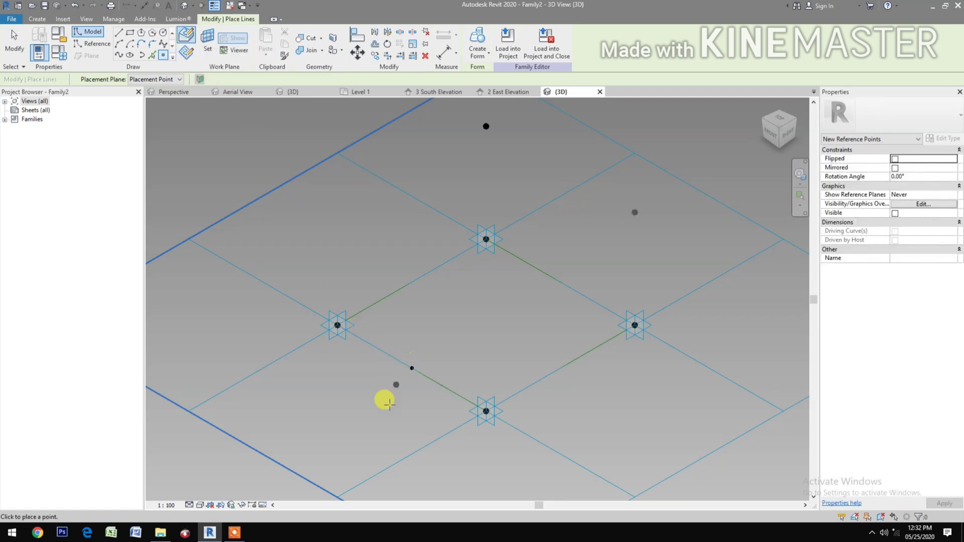
{"action": "key", "text": "Escape"}
{"action": "key", "text": "Escape"}
{"action": "middle_click_drag", "start_coordinate": [387, 398], "coordinate": [369, 428]}
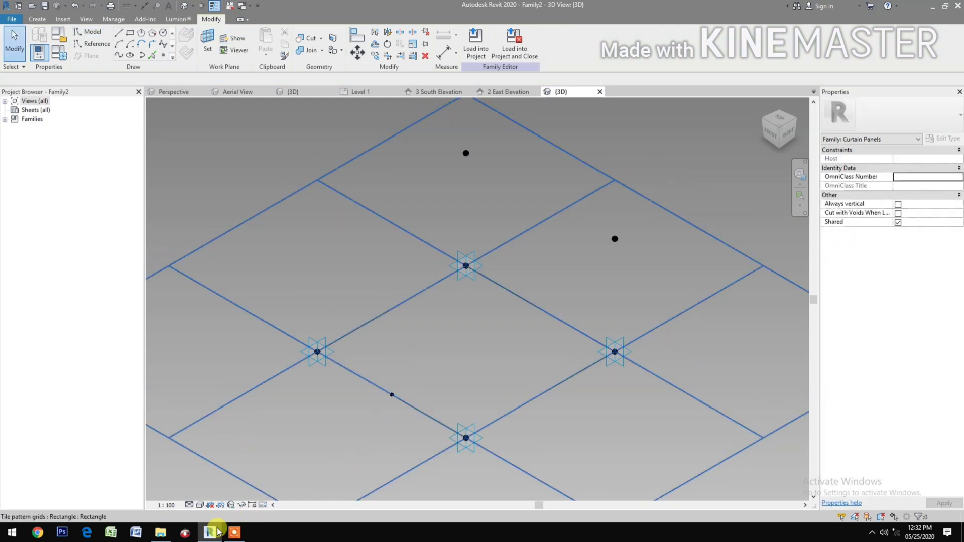
- Browse in File Explorer to the work files' Generic Model folder
{"action": "left_click", "coordinate": [159, 533]}
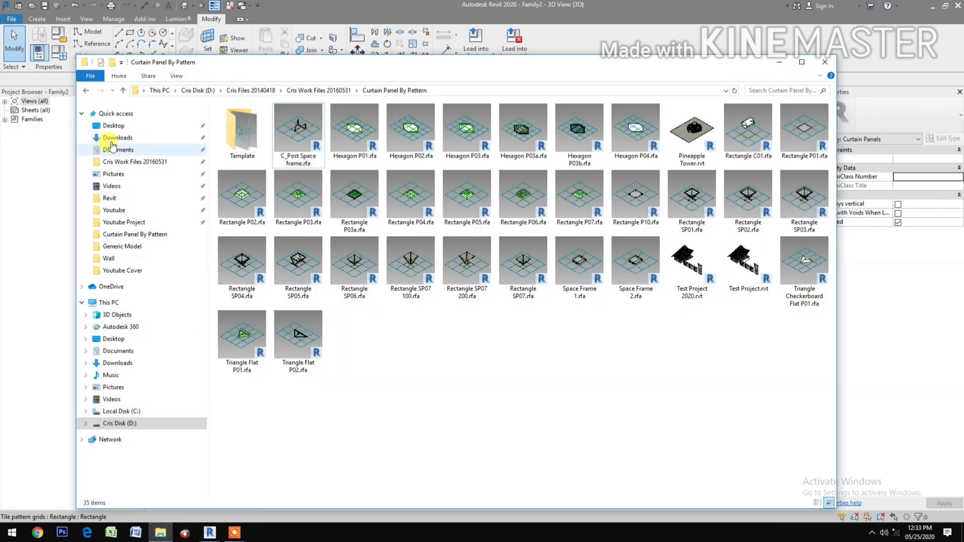
{"action": "left_click", "coordinate": [124, 161]}
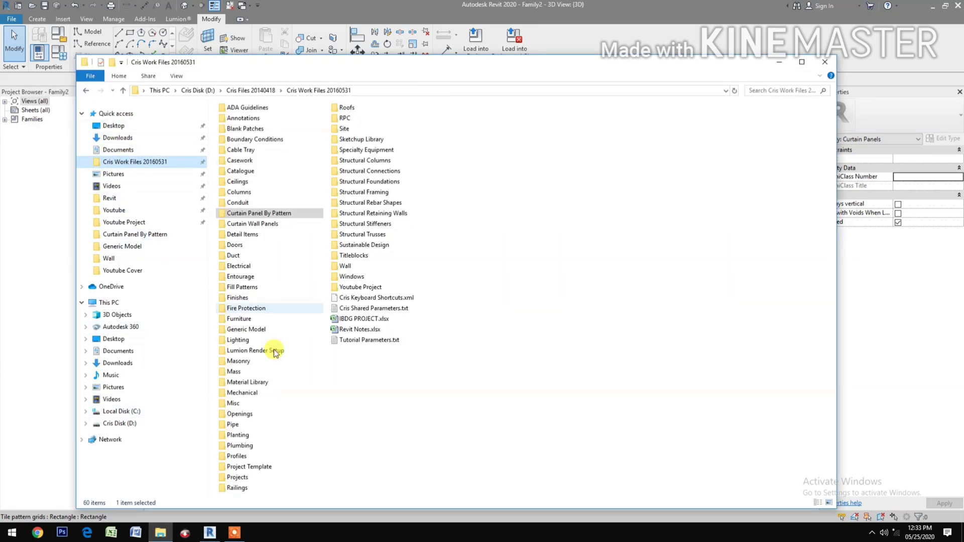
{"action": "double_click", "coordinate": [246, 330]}
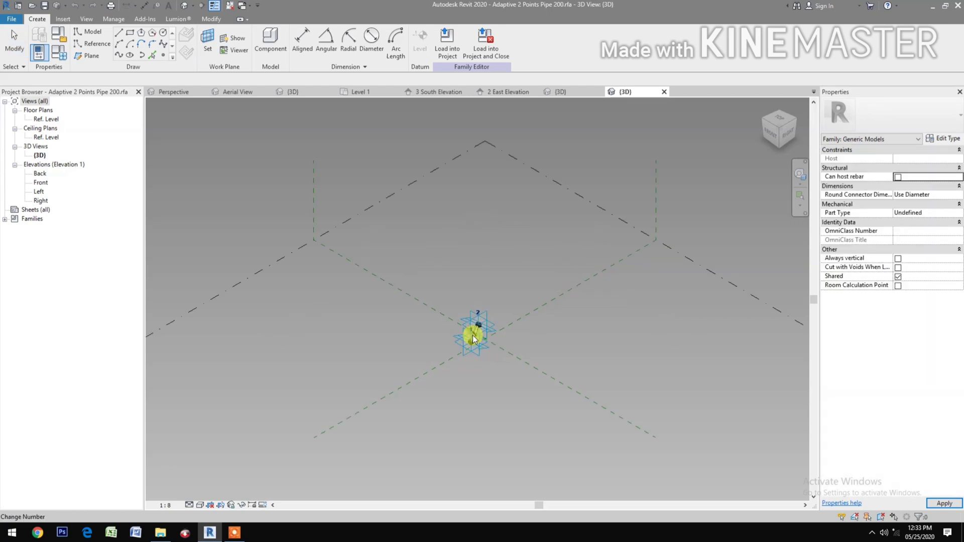
{"action": "scroll", "coordinate": [479, 346], "scroll_direction": "up", "scroll_amount": 3}
{"action": "scroll", "coordinate": [446, 368], "scroll_direction": "up", "scroll_amount": 2}
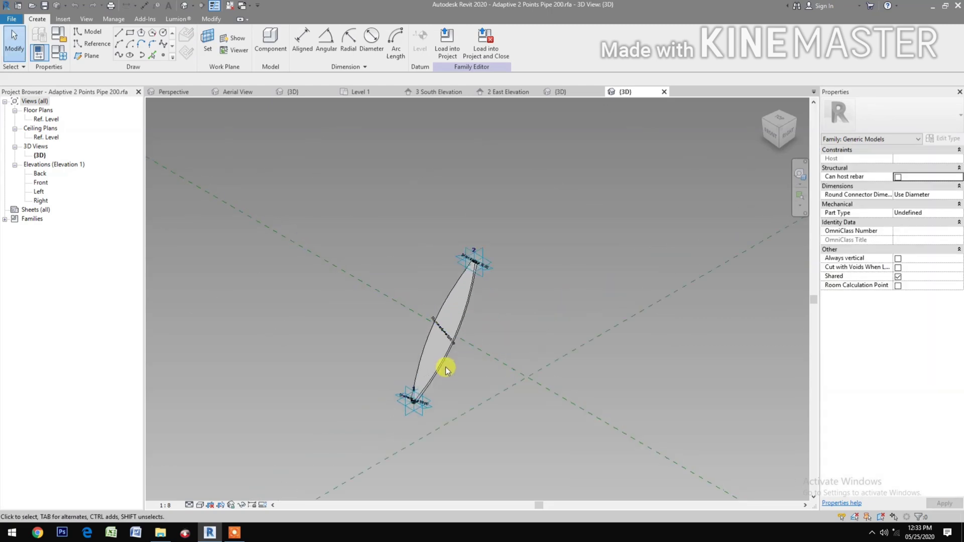
- Load the pipe family into Family2 only, excluding the 009Design template
{"action": "left_click", "coordinate": [490, 56]}
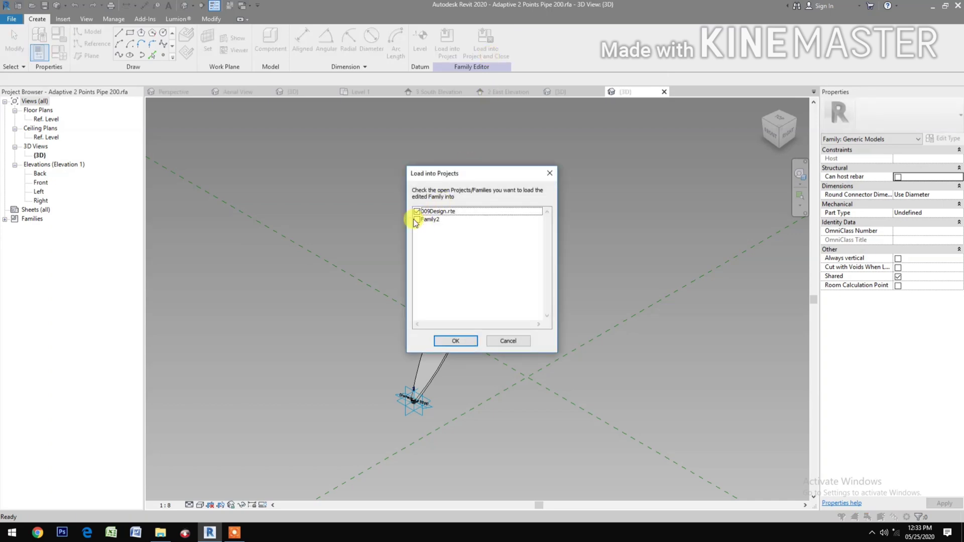
{"action": "left_click", "coordinate": [415, 220]}
{"action": "left_click", "coordinate": [416, 212]}
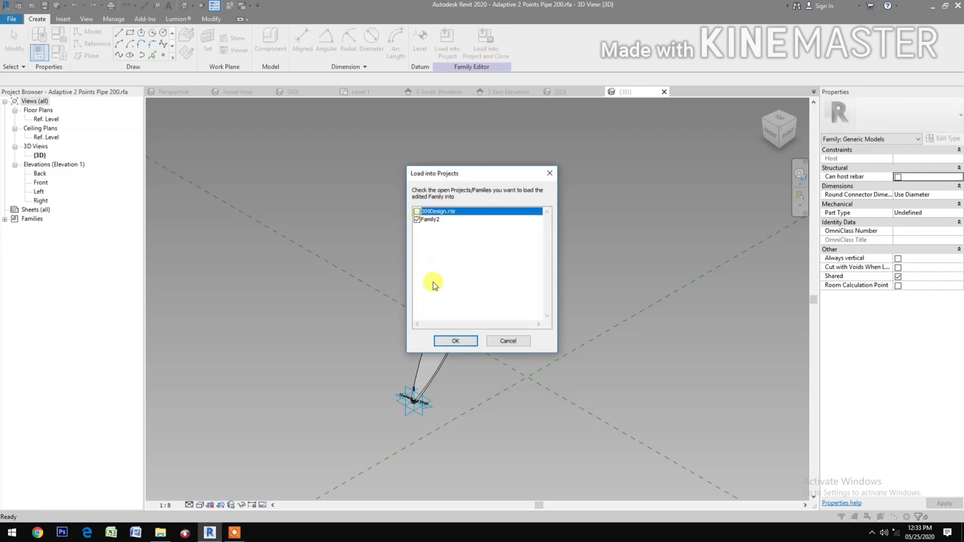
{"action": "left_click", "coordinate": [438, 343]}
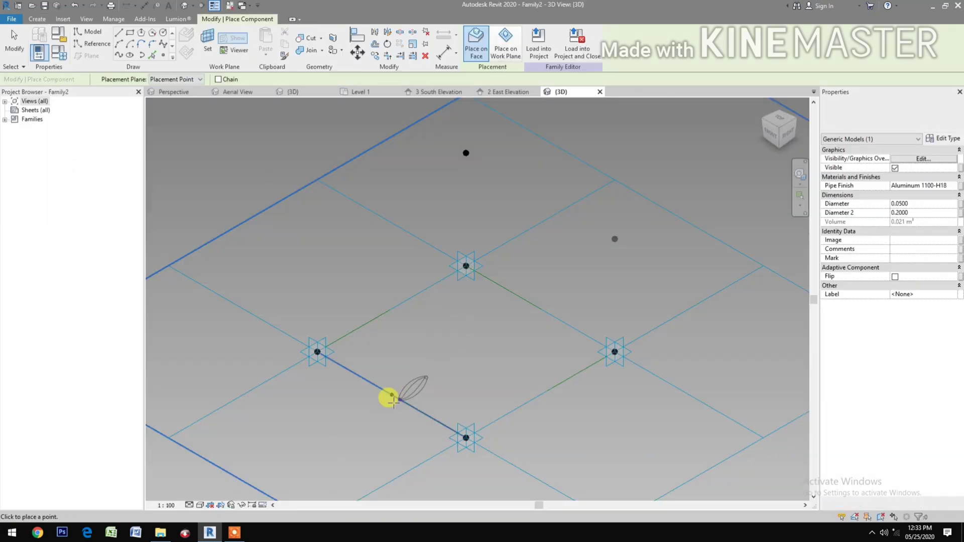
{"action": "scroll", "coordinate": [392, 395], "scroll_direction": "up", "scroll_amount": 5}
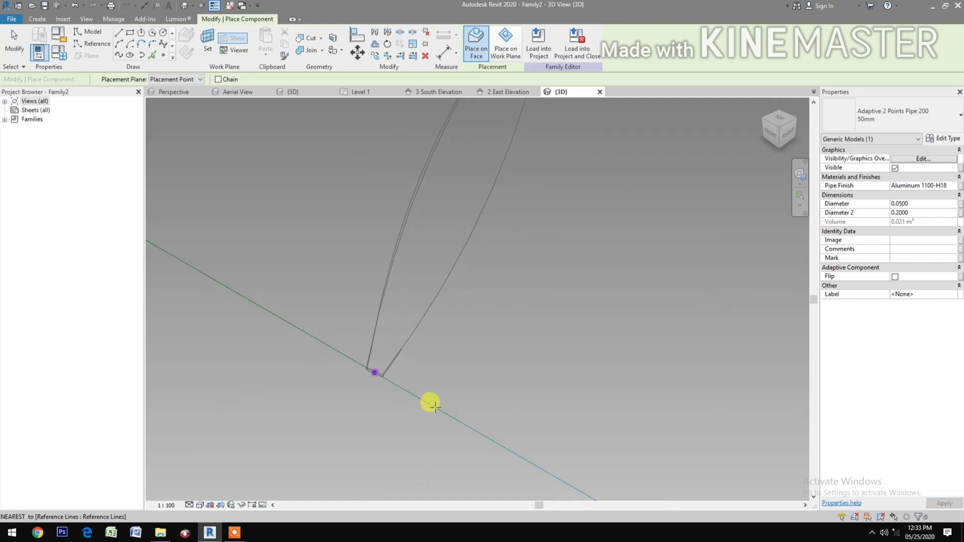
{"action": "scroll", "coordinate": [424, 405], "scroll_direction": "down", "scroll_amount": 2}
{"action": "scroll", "coordinate": [471, 339], "scroll_direction": "down", "scroll_amount": 2}
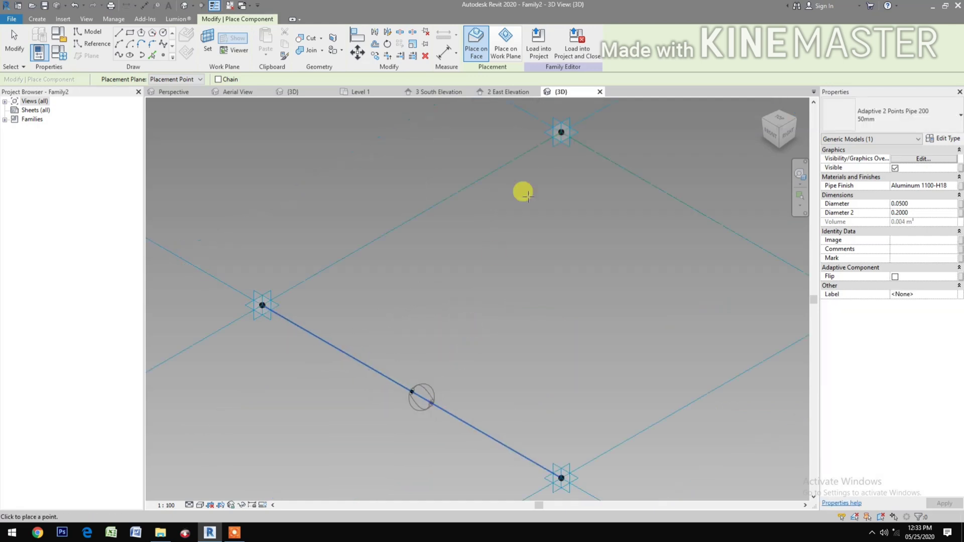
{"action": "scroll", "coordinate": [551, 133], "scroll_direction": "down", "scroll_amount": 2}
- Place three 50mm pipes, including one from the central node to the lower-right node
{"action": "left_click", "coordinate": [497, 190]}
{"action": "scroll", "coordinate": [497, 189], "scroll_direction": "up", "scroll_amount": 2}
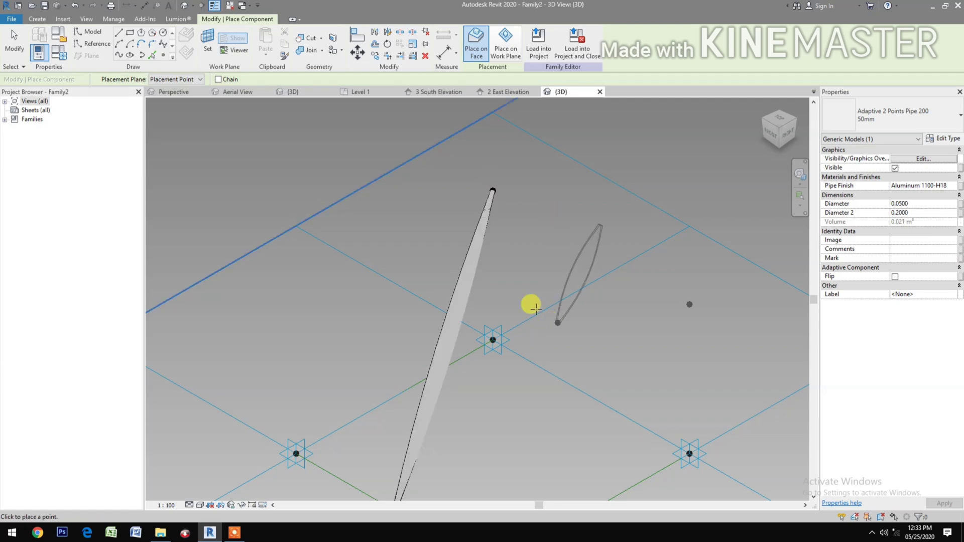
{"action": "scroll", "coordinate": [590, 303], "scroll_direction": "down", "scroll_amount": 1}
{"action": "middle_click_drag", "start_coordinate": [590, 303], "coordinate": [547, 236]}
{"action": "scroll", "coordinate": [430, 377], "scroll_direction": "up", "scroll_amount": 3}
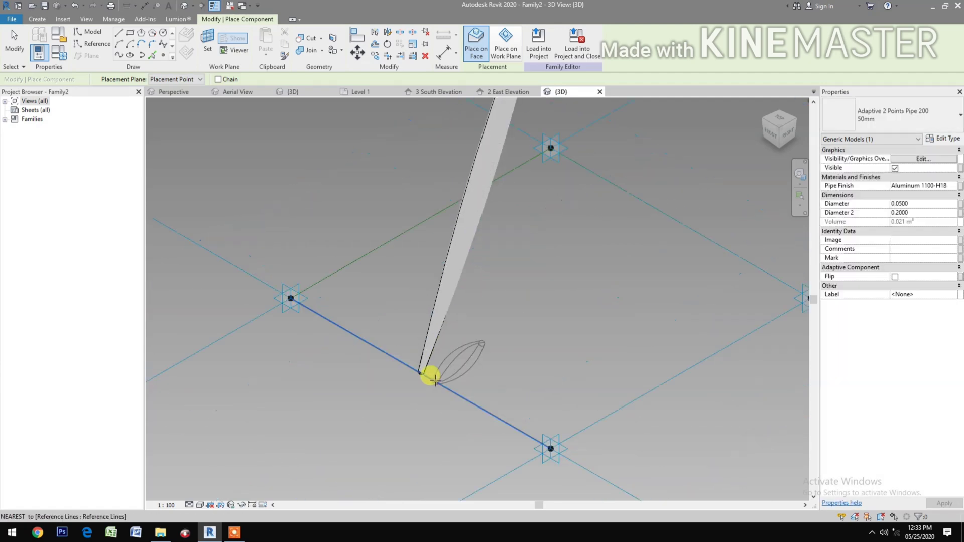
{"action": "scroll", "coordinate": [403, 369], "scroll_direction": "up", "scroll_amount": 1}
{"action": "scroll", "coordinate": [404, 368], "scroll_direction": "up", "scroll_amount": 1}
{"action": "scroll", "coordinate": [411, 360], "scroll_direction": "up", "scroll_amount": 1}
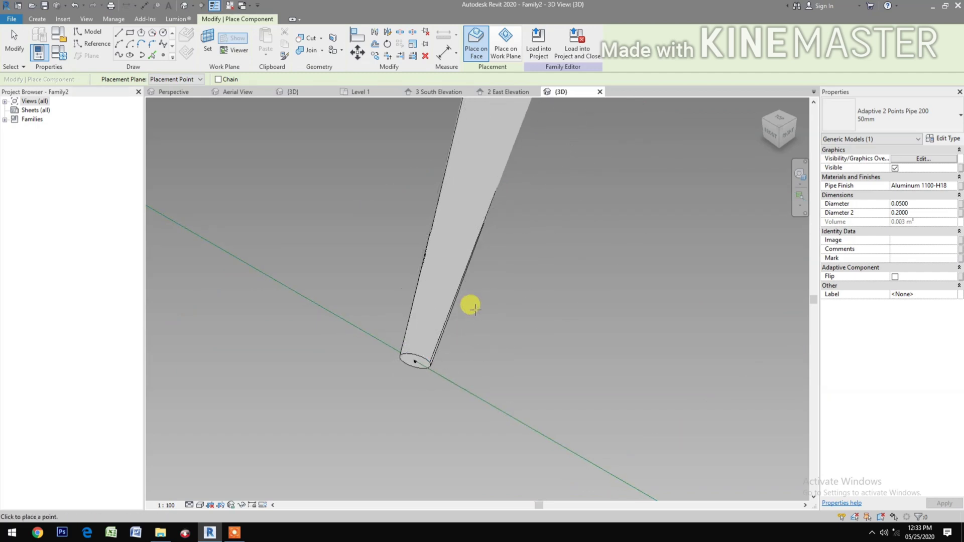
{"action": "scroll", "coordinate": [469, 305], "scroll_direction": "down", "scroll_amount": 2}
{"action": "scroll", "coordinate": [469, 306], "scroll_direction": "down", "scroll_amount": 2}
{"action": "scroll", "coordinate": [502, 308], "scroll_direction": "down", "scroll_amount": 1}
{"action": "scroll", "coordinate": [588, 299], "scroll_direction": "down", "scroll_amount": 1}
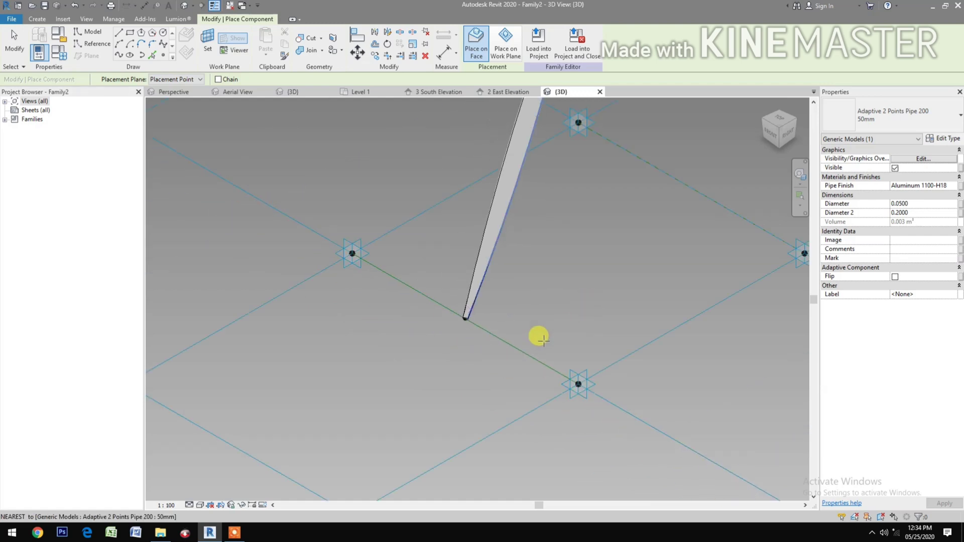
{"action": "scroll", "coordinate": [537, 336], "scroll_direction": "down", "scroll_amount": 1}
{"action": "scroll", "coordinate": [478, 344], "scroll_direction": "down", "scroll_amount": 1}
{"action": "left_click", "coordinate": [478, 343]}
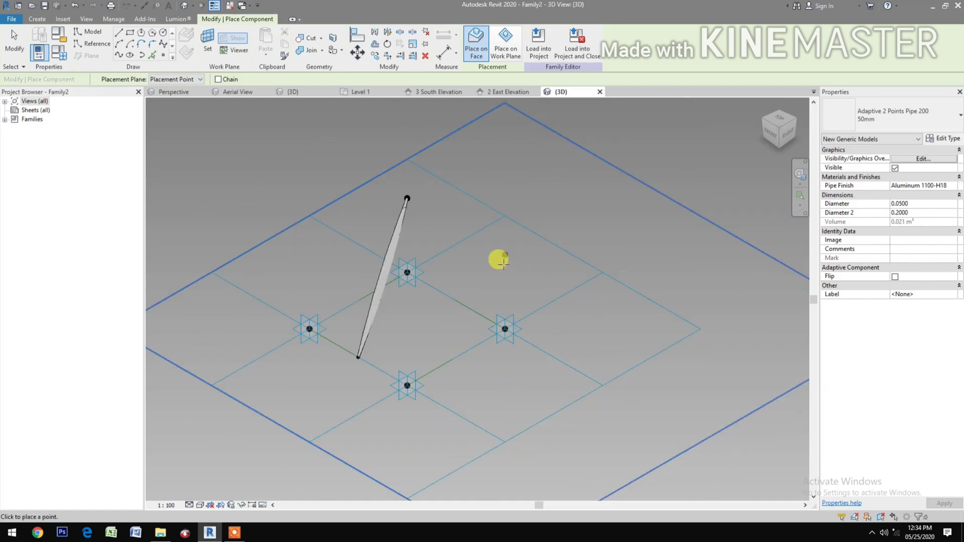
{"action": "scroll", "coordinate": [484, 273], "scroll_direction": "up", "scroll_amount": 1}
{"action": "scroll", "coordinate": [510, 226], "scroll_direction": "up", "scroll_amount": 2}
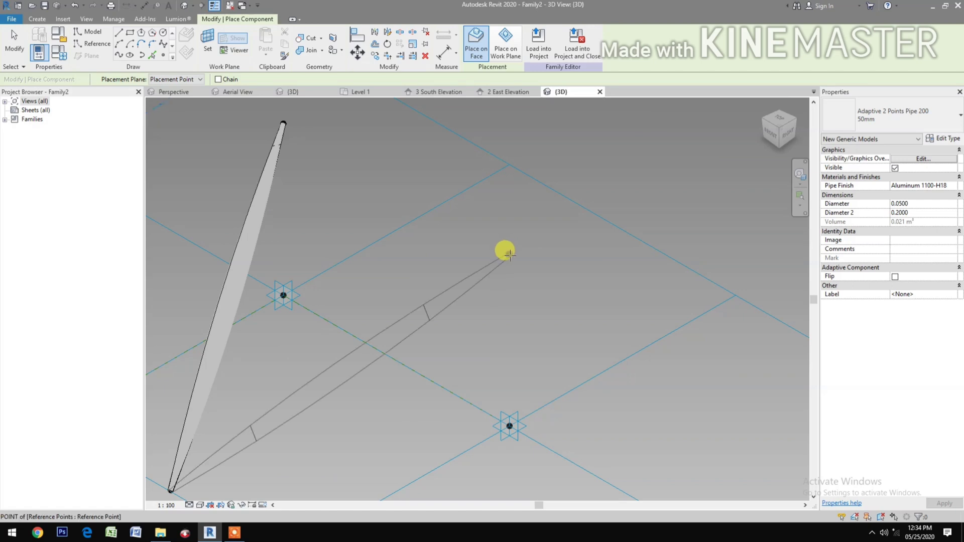
{"action": "left_click", "coordinate": [509, 255]}
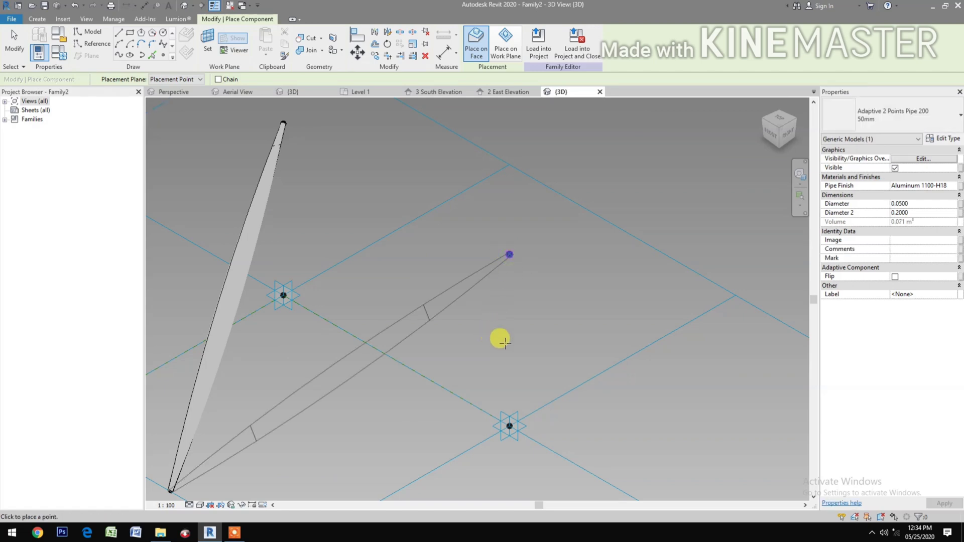
{"action": "left_click", "coordinate": [281, 293]}
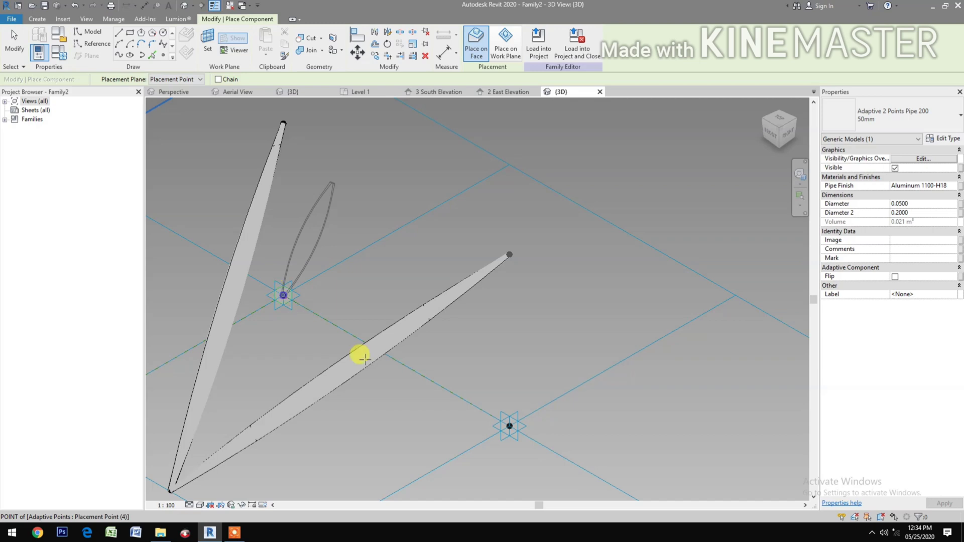
{"action": "left_click", "coordinate": [508, 425]}
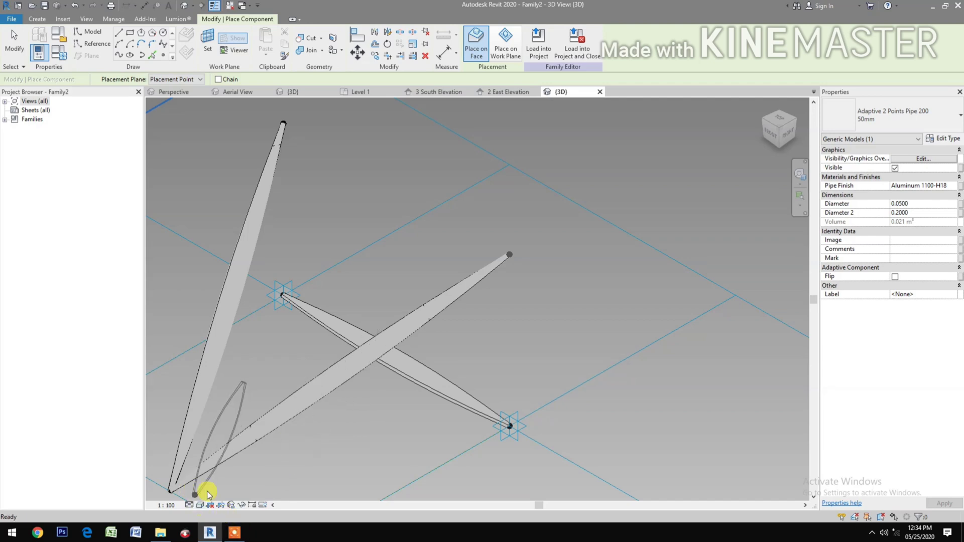
- Switch the view to Wireframe visual style and orbit the model
{"action": "key", "text": "Escape"}
{"action": "key", "text": "Escape"}
{"action": "left_click", "coordinate": [199, 505]}
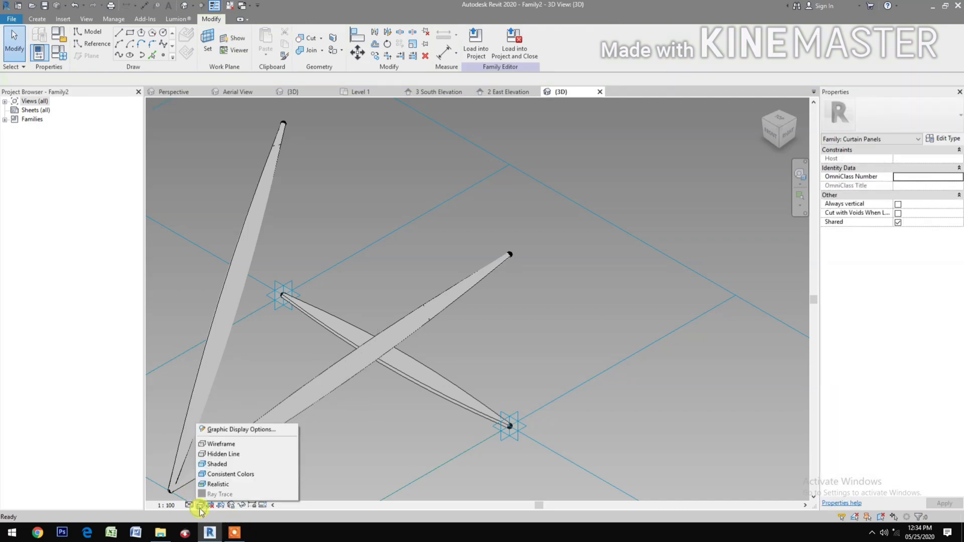
{"action": "left_click", "coordinate": [219, 444]}
{"action": "middle_click_drag", "start_coordinate": [323, 404], "coordinate": [442, 419], "text": "shift"}
- Drag the 50mm pipe type from Project Browser and place it at the central node
{"action": "left_click", "coordinate": [6, 123]}
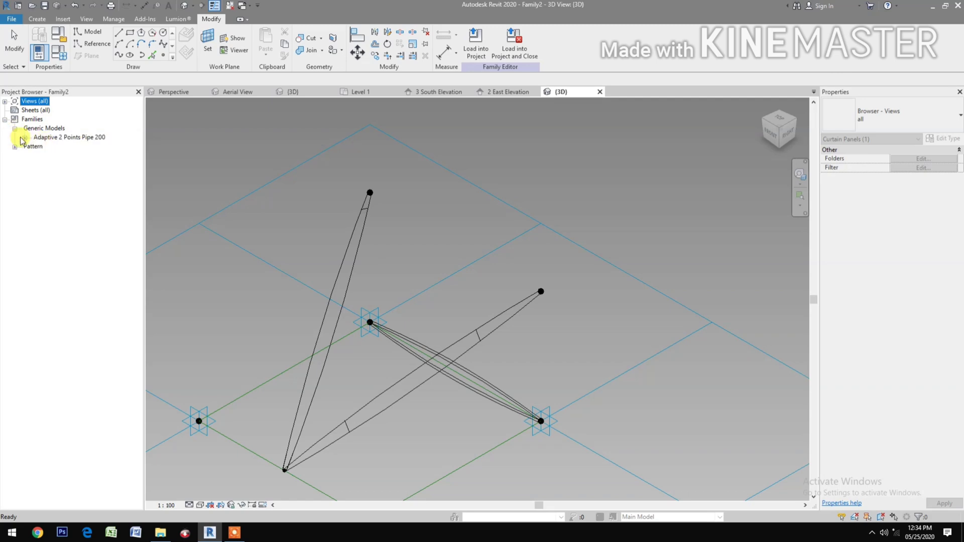
{"action": "left_click", "coordinate": [50, 147]}
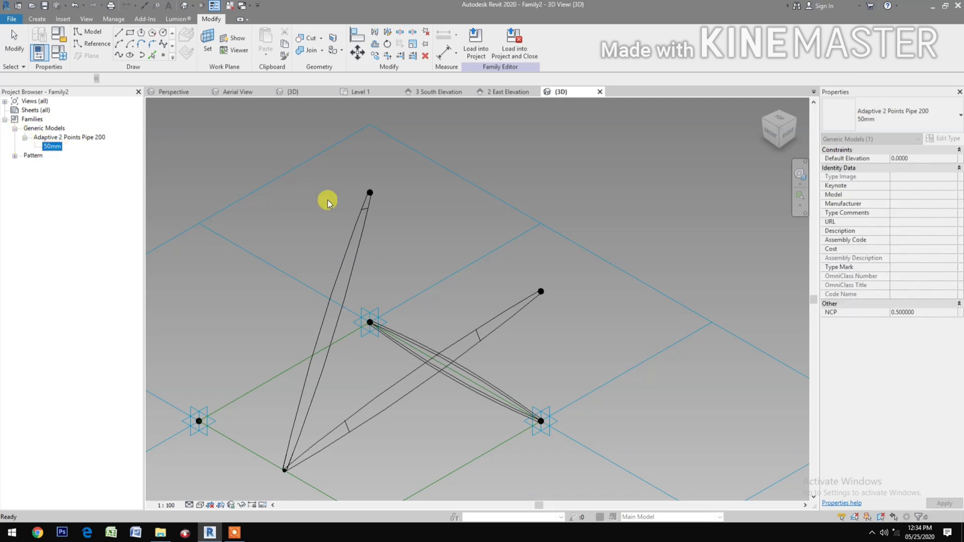
{"action": "left_click_drag", "start_coordinate": [328, 202], "coordinate": [355, 237]}
{"action": "scroll", "coordinate": [369, 322], "scroll_direction": "up", "scroll_amount": 2}
{"action": "scroll", "coordinate": [360, 311], "scroll_direction": "up", "scroll_amount": 3}
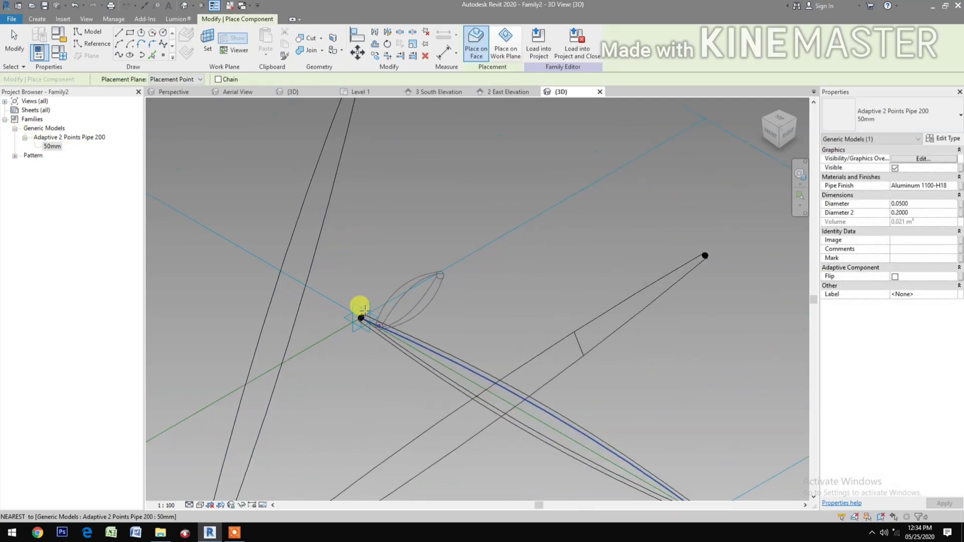
{"action": "scroll", "coordinate": [360, 314], "scroll_direction": "up", "scroll_amount": 1}
{"action": "scroll", "coordinate": [358, 309], "scroll_direction": "up", "scroll_amount": 1}
{"action": "scroll", "coordinate": [354, 317], "scroll_direction": "up", "scroll_amount": 1}
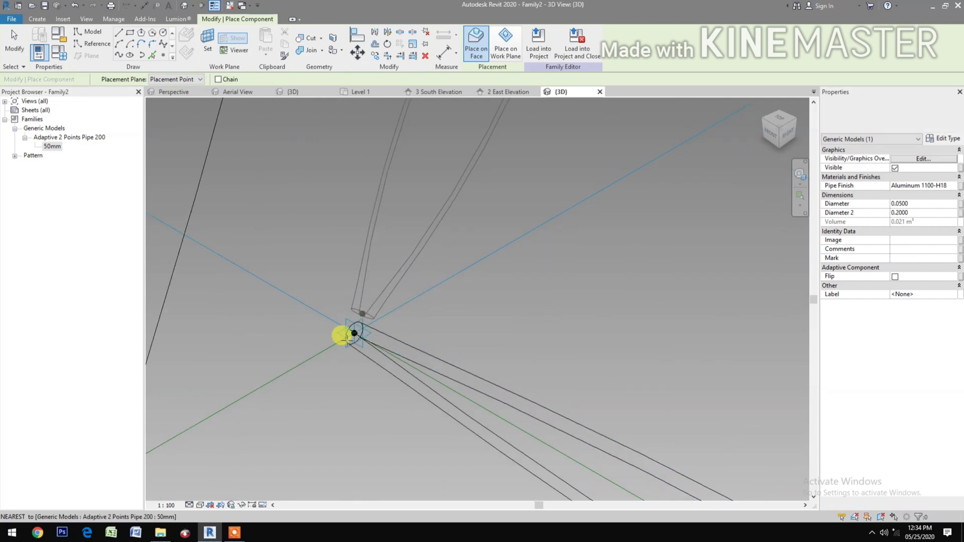
{"action": "scroll", "coordinate": [354, 332], "scroll_direction": "up", "scroll_amount": 1}
{"action": "scroll", "coordinate": [351, 338], "scroll_direction": "up", "scroll_amount": 1}
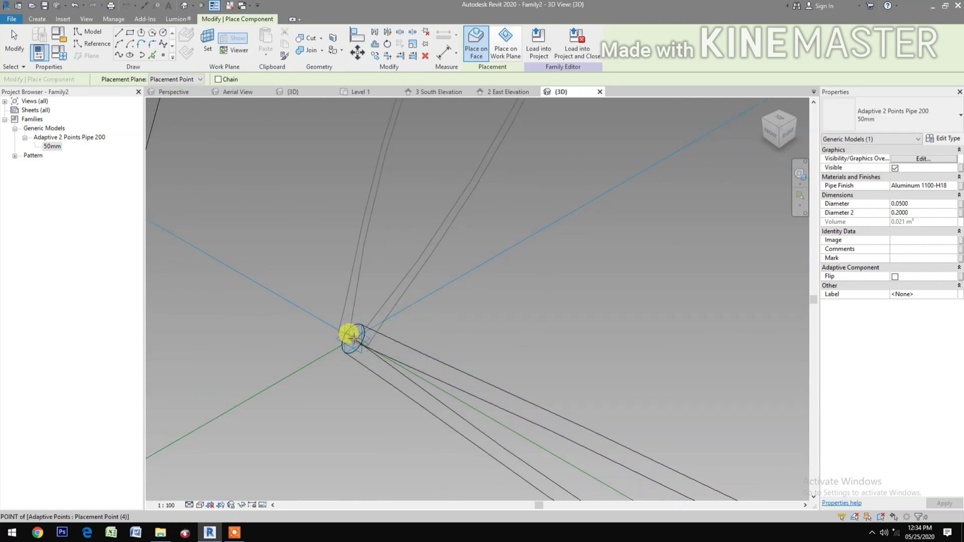
{"action": "left_click", "coordinate": [386, 343]}
{"action": "key", "text": "Escape"}
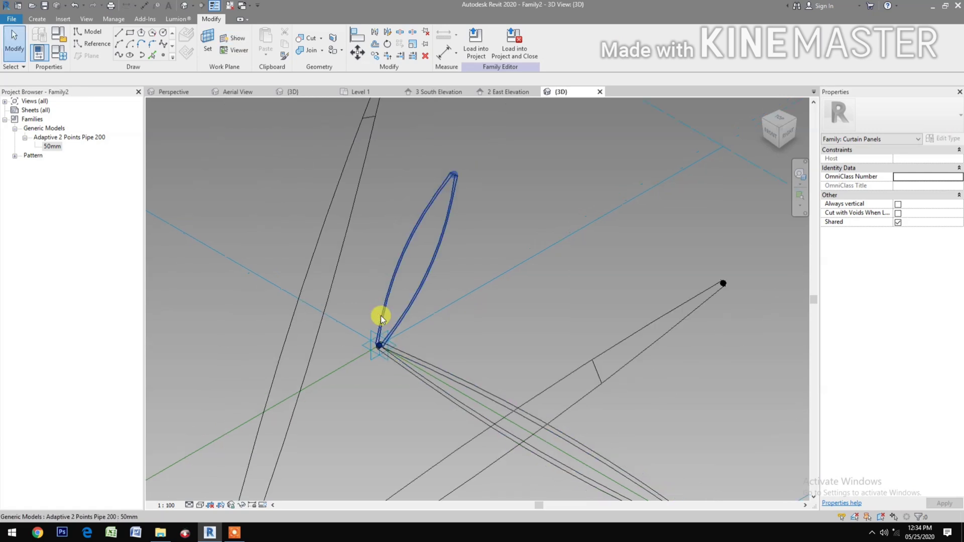
{"action": "middle_click_drag", "start_coordinate": [381, 318], "coordinate": [384, 399]}
{"action": "scroll", "coordinate": [379, 208], "scroll_direction": "up", "scroll_amount": 1}
{"action": "scroll", "coordinate": [375, 198], "scroll_direction": "up", "scroll_amount": 1}
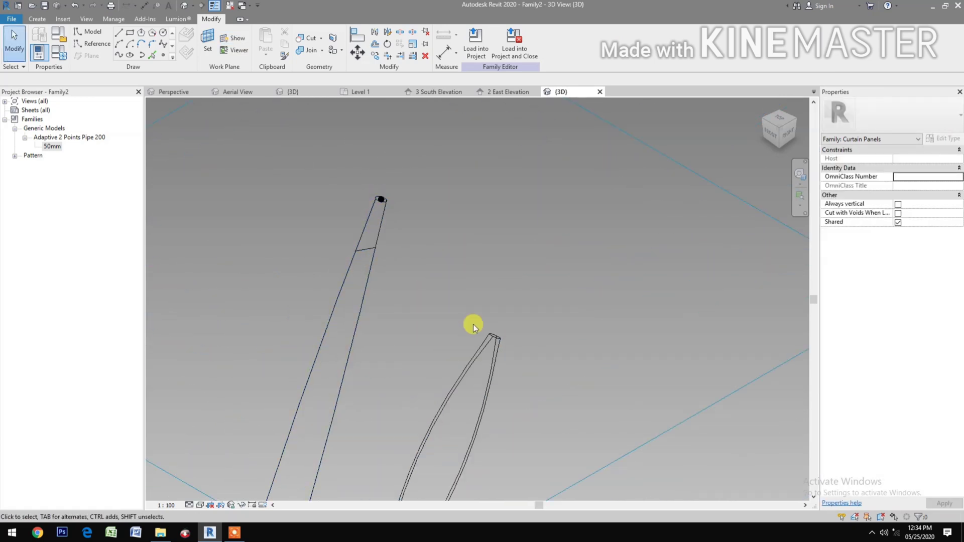
{"action": "scroll", "coordinate": [476, 377], "scroll_direction": "down", "scroll_amount": 1}
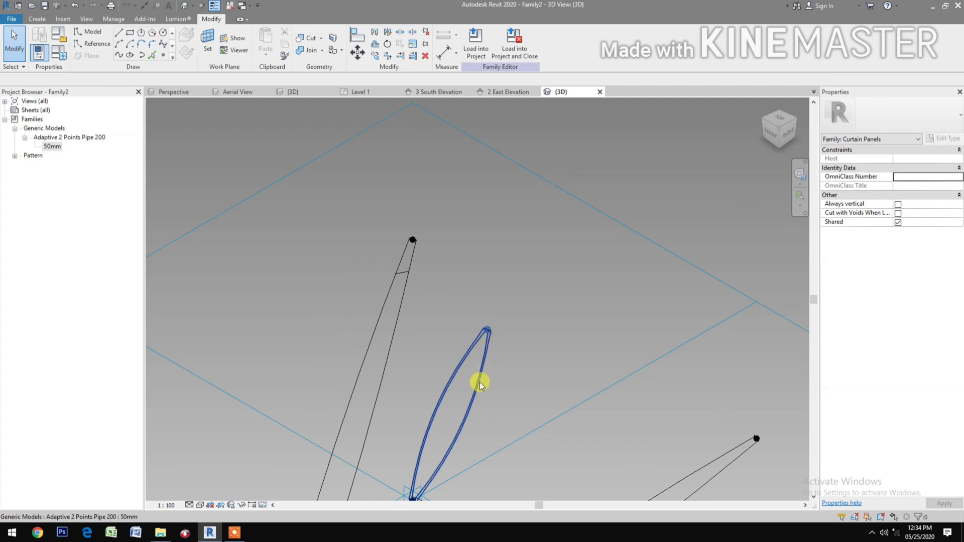
- Delete the stray short pipe and run a 50mm pipe from the central node to the left pipe's top
{"action": "left_click", "coordinate": [479, 382]}
{"action": "key", "text": "Delete"}
{"action": "left_click_drag", "start_coordinate": [52, 147], "coordinate": [417, 352]}
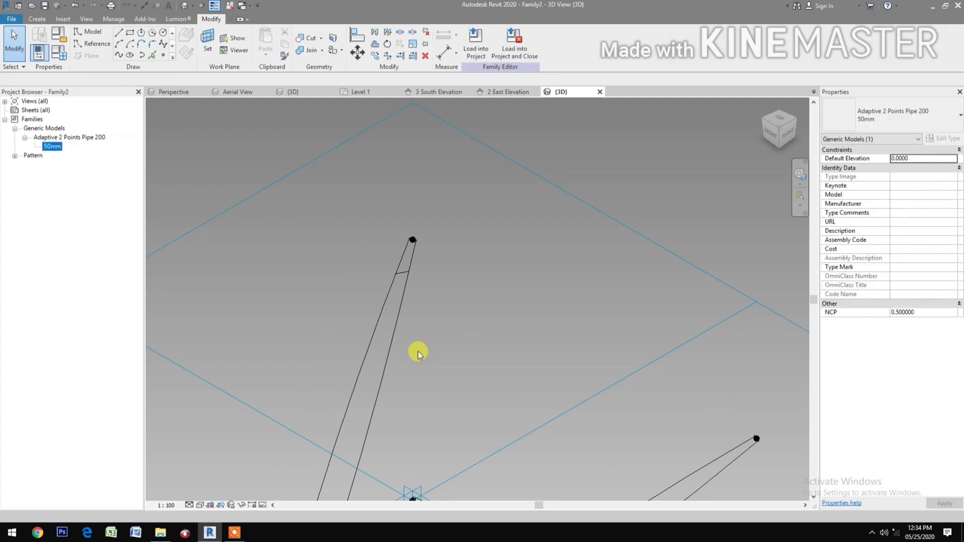
{"action": "middle_click_drag", "start_coordinate": [420, 440], "coordinate": [415, 398]}
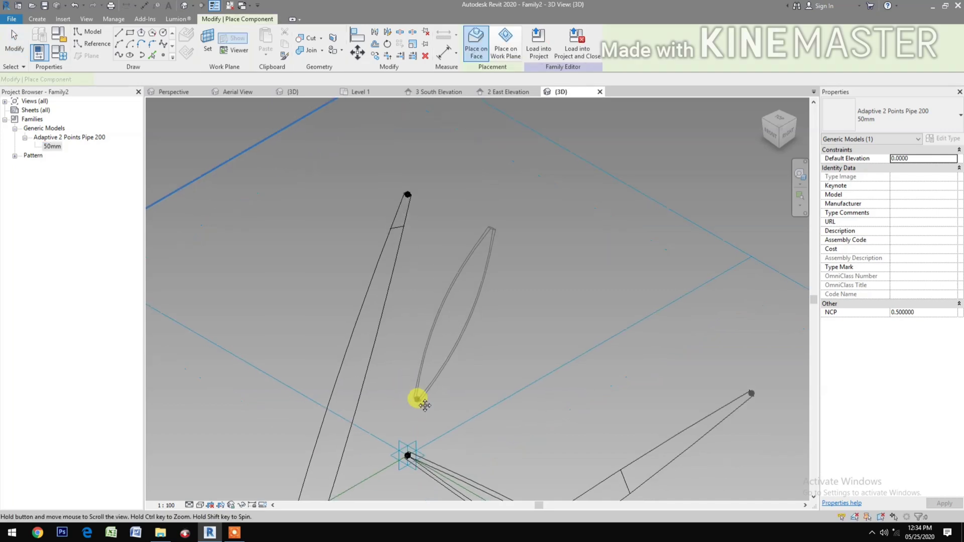
{"action": "scroll", "coordinate": [398, 452], "scroll_direction": "up", "scroll_amount": 3}
{"action": "left_click", "coordinate": [407, 452]}
{"action": "scroll", "coordinate": [407, 452], "scroll_direction": "up", "scroll_amount": 2}
{"action": "scroll", "coordinate": [402, 439], "scroll_direction": "up", "scroll_amount": 2}
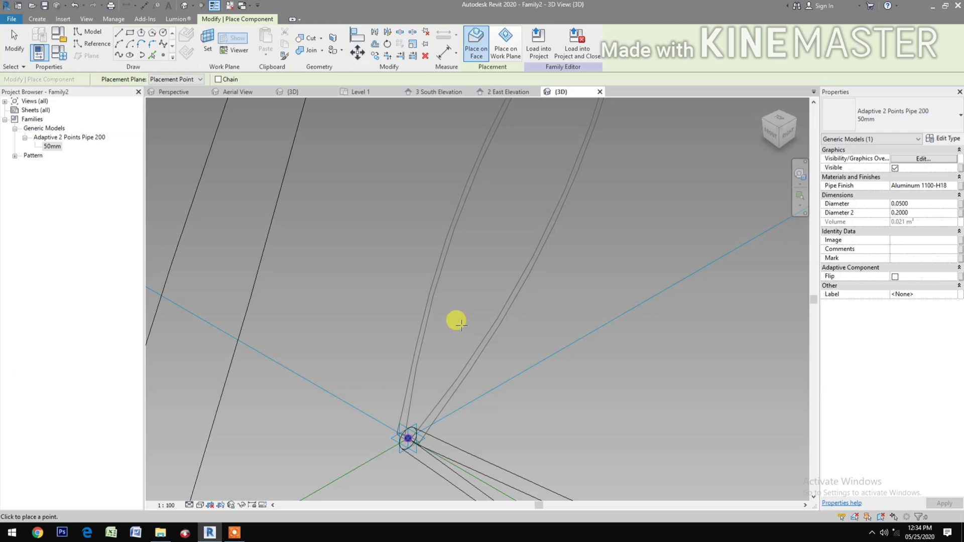
{"action": "scroll", "coordinate": [435, 312], "scroll_direction": "down", "scroll_amount": 1}
{"action": "middle_click_drag", "start_coordinate": [435, 313], "coordinate": [430, 282], "text": "shift"}
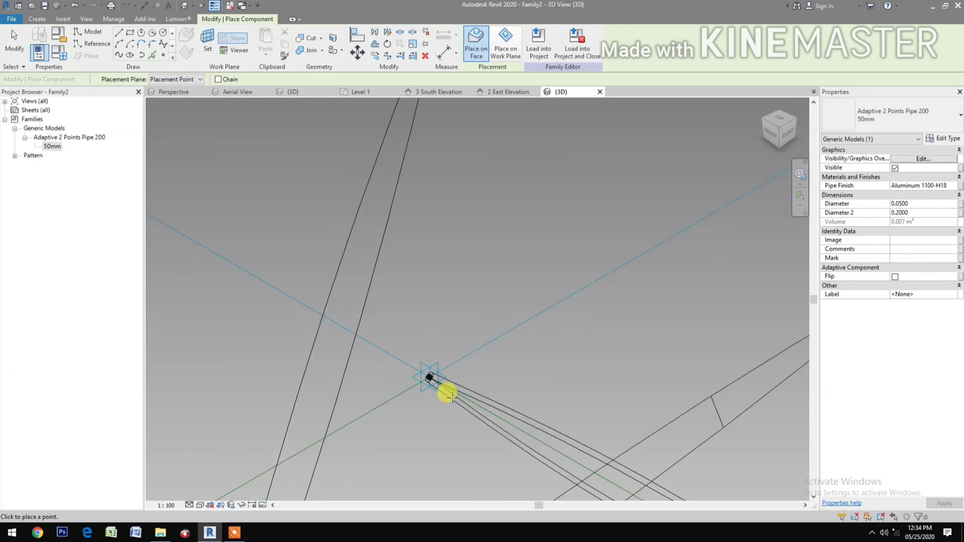
{"action": "middle_click_drag", "start_coordinate": [448, 415], "coordinate": [459, 447], "text": "shift"}
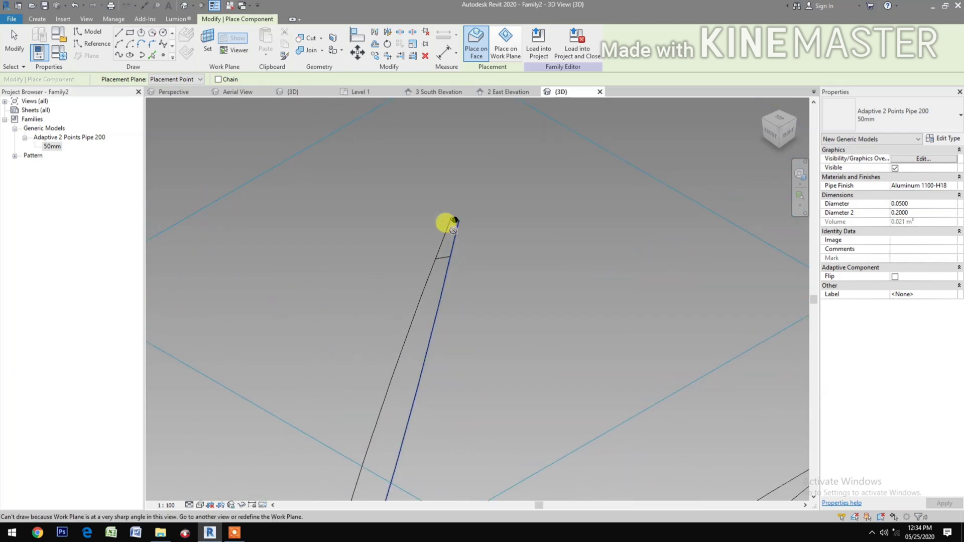
{"action": "left_click", "coordinate": [450, 222]}
{"action": "scroll", "coordinate": [451, 221], "scroll_direction": "up", "scroll_amount": 1}
{"action": "scroll", "coordinate": [451, 221], "scroll_direction": "up", "scroll_amount": 1}
{"action": "scroll", "coordinate": [449, 218], "scroll_direction": "up", "scroll_amount": 1}
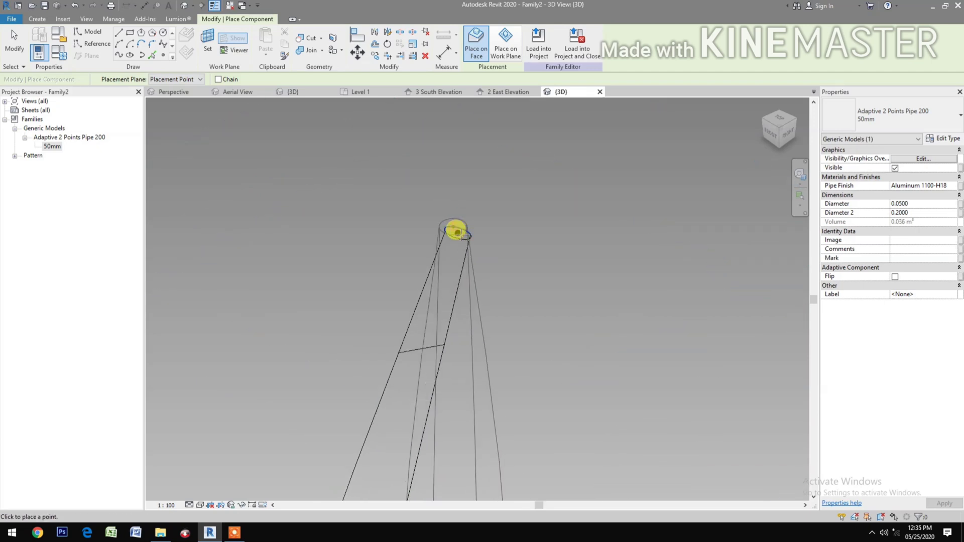
- Add further 50mm pipes linking the top points and the lower-right node
{"action": "left_click", "coordinate": [457, 233]}
{"action": "left_click", "coordinate": [458, 234]}
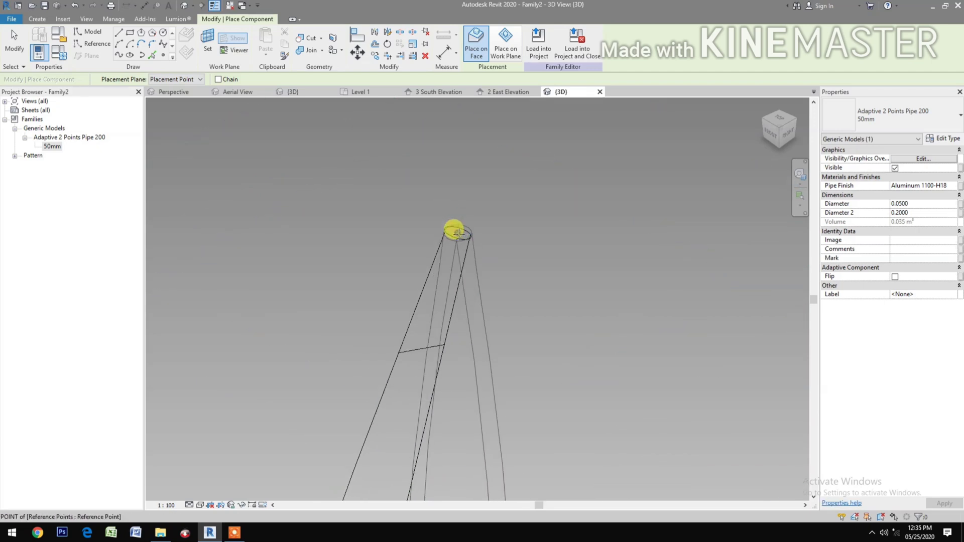
{"action": "left_click", "coordinate": [495, 231]}
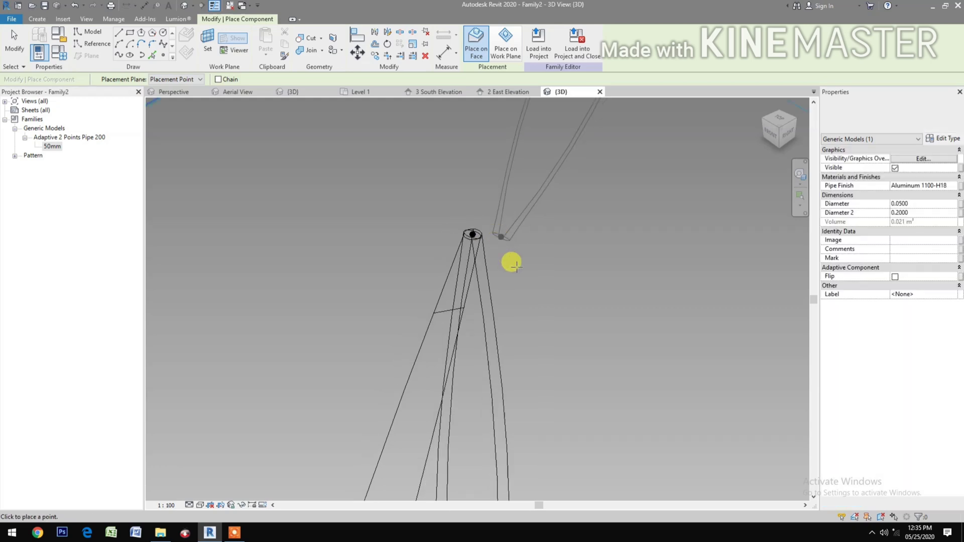
{"action": "scroll", "coordinate": [543, 345], "scroll_direction": "down", "scroll_amount": 5}
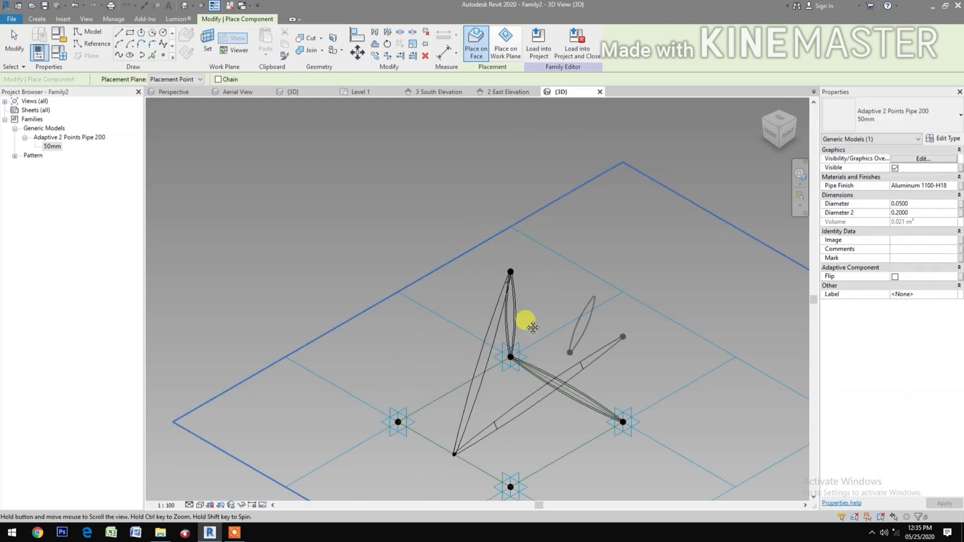
{"action": "scroll", "coordinate": [595, 384], "scroll_direction": "up", "scroll_amount": 3}
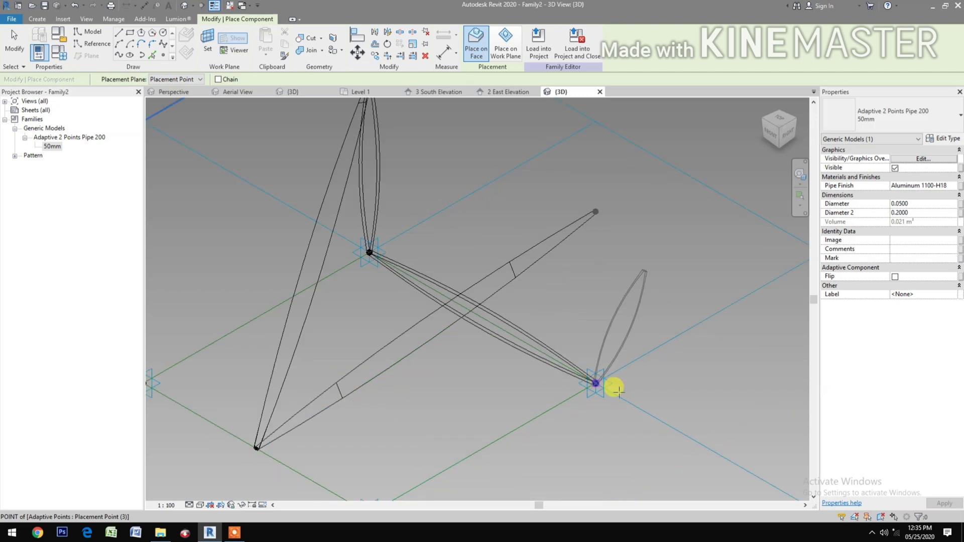
{"action": "scroll", "coordinate": [615, 388], "scroll_direction": "up", "scroll_amount": 2}
{"action": "scroll", "coordinate": [613, 387], "scroll_direction": "up", "scroll_amount": 2}
{"action": "scroll", "coordinate": [602, 383], "scroll_direction": "up", "scroll_amount": 2}
{"action": "scroll", "coordinate": [585, 370], "scroll_direction": "up", "scroll_amount": 2}
{"action": "scroll", "coordinate": [575, 374], "scroll_direction": "up", "scroll_amount": 2}
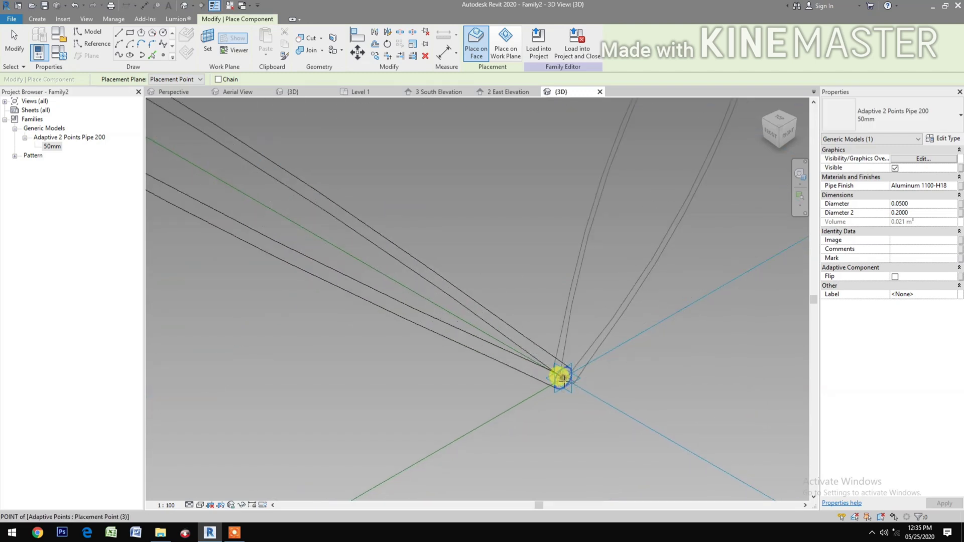
{"action": "left_click", "coordinate": [563, 377]}
{"action": "scroll", "coordinate": [564, 377], "scroll_direction": "down", "scroll_amount": 2}
{"action": "scroll", "coordinate": [561, 369], "scroll_direction": "down", "scroll_amount": 2}
{"action": "scroll", "coordinate": [554, 347], "scroll_direction": "down", "scroll_amount": 2}
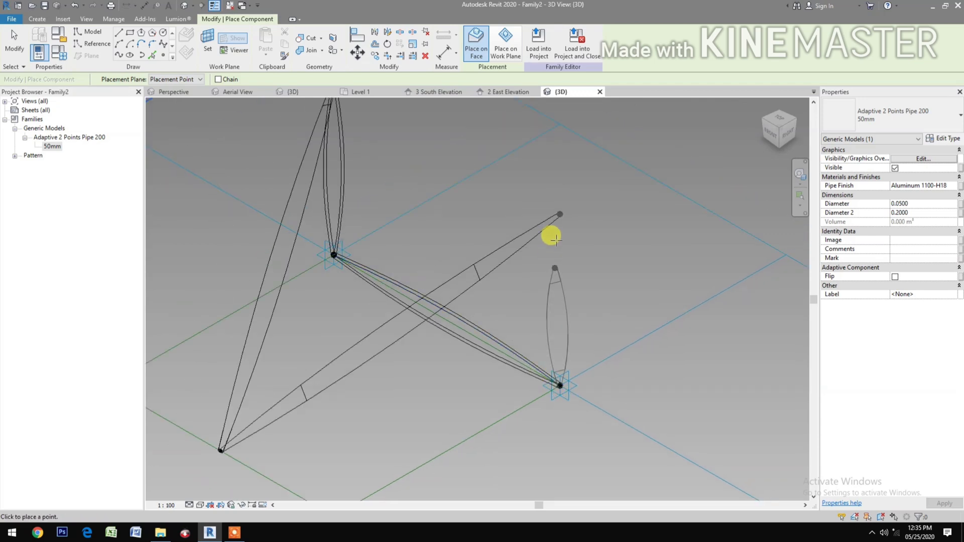
{"action": "scroll", "coordinate": [555, 208], "scroll_direction": "up", "scroll_amount": 1}
{"action": "left_click", "coordinate": [554, 209]}
{"action": "scroll", "coordinate": [554, 207], "scroll_direction": "up", "scroll_amount": 1}
{"action": "scroll", "coordinate": [555, 204], "scroll_direction": "up", "scroll_amount": 1}
{"action": "scroll", "coordinate": [567, 213], "scroll_direction": "up", "scroll_amount": 1}
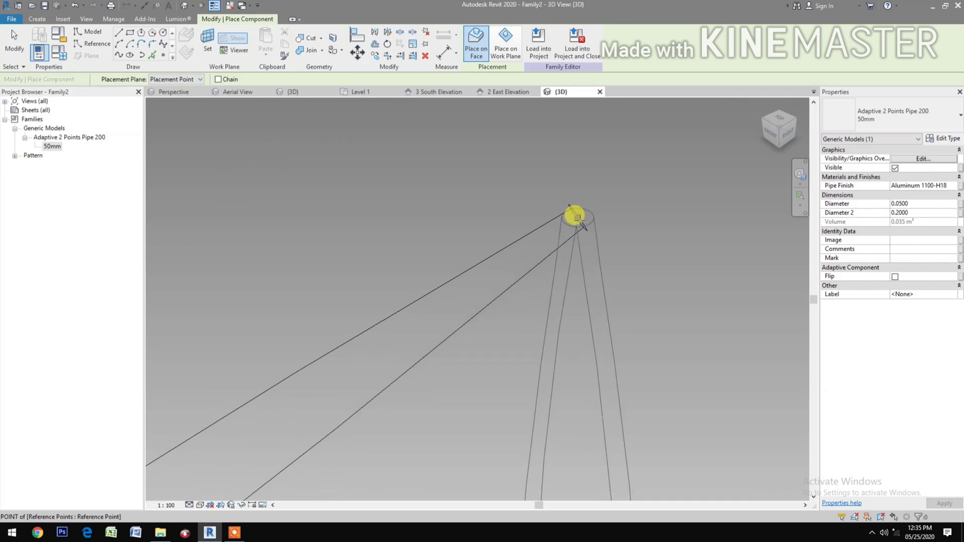
{"action": "left_click", "coordinate": [578, 215]}
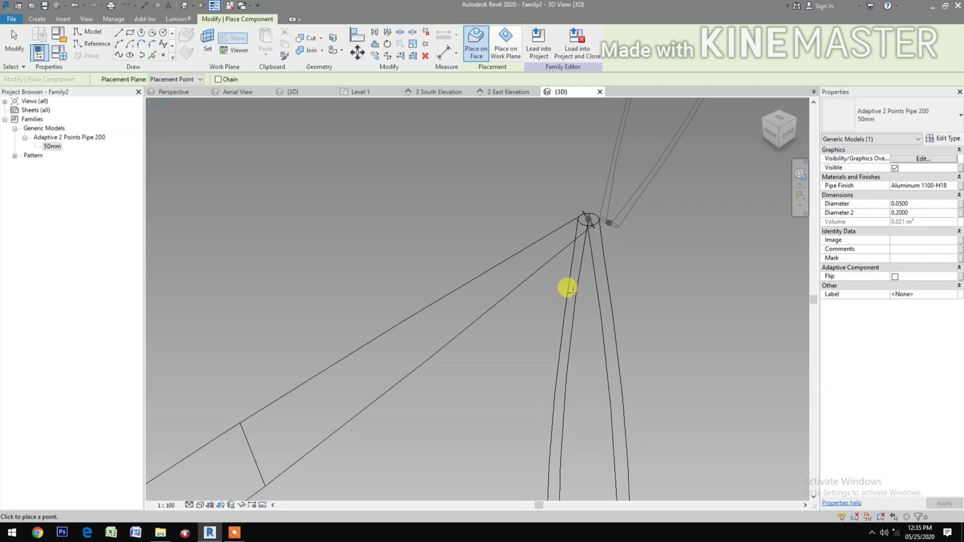
{"action": "scroll", "coordinate": [544, 284], "scroll_direction": "down", "scroll_amount": 3}
{"action": "key", "text": "Escape"}
{"action": "key", "text": "Escape"}
{"action": "scroll", "coordinate": [490, 339], "scroll_direction": "up", "scroll_amount": 3}
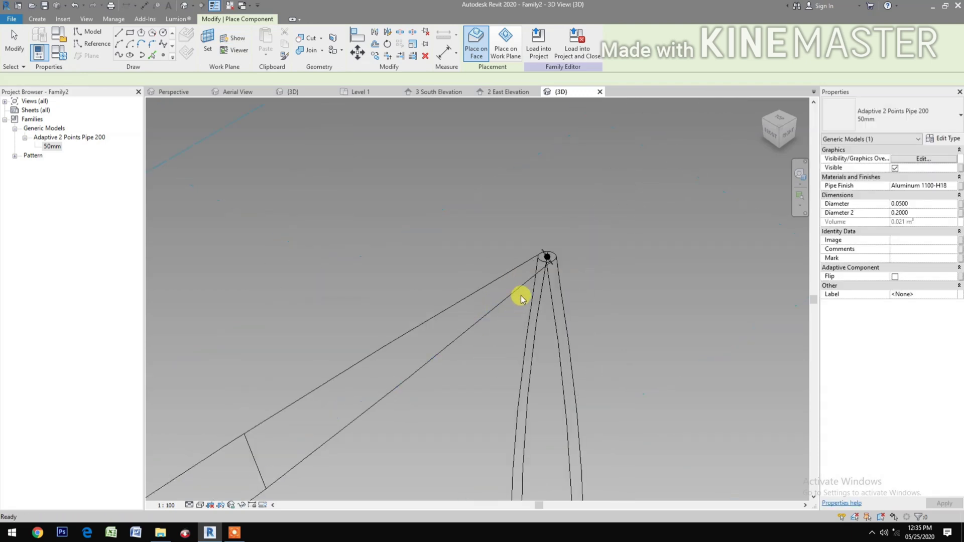
{"action": "scroll", "coordinate": [520, 298], "scroll_direction": "down", "scroll_amount": 2}
{"action": "key", "text": "Escape"}
{"action": "scroll", "coordinate": [490, 379], "scroll_direction": "down", "scroll_amount": 3}
{"action": "scroll", "coordinate": [313, 452], "scroll_direction": "up", "scroll_amount": 2}
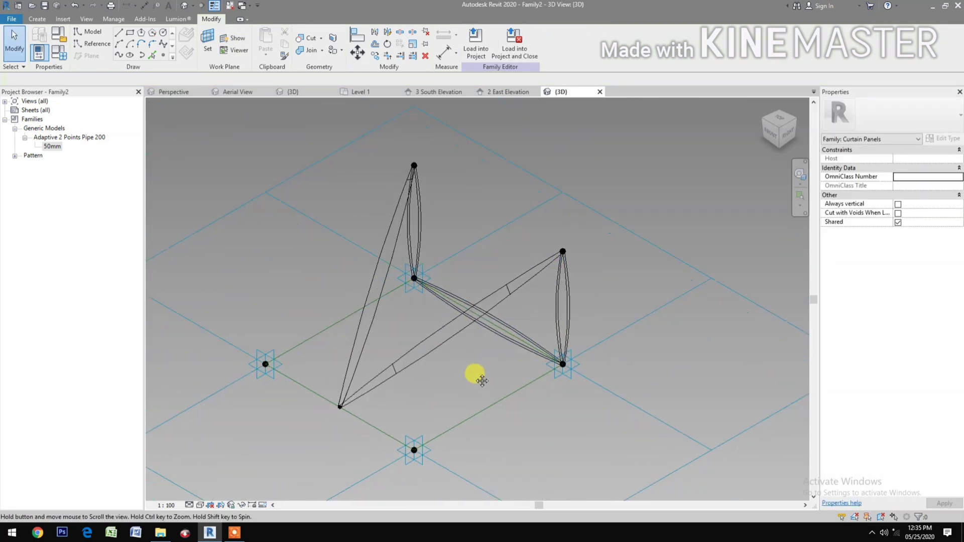
- Load Adaptive 1 Point Sphere into Family2 and place a sphere at the pipes' bottom endpoint
{"action": "left_click", "coordinate": [155, 536]}
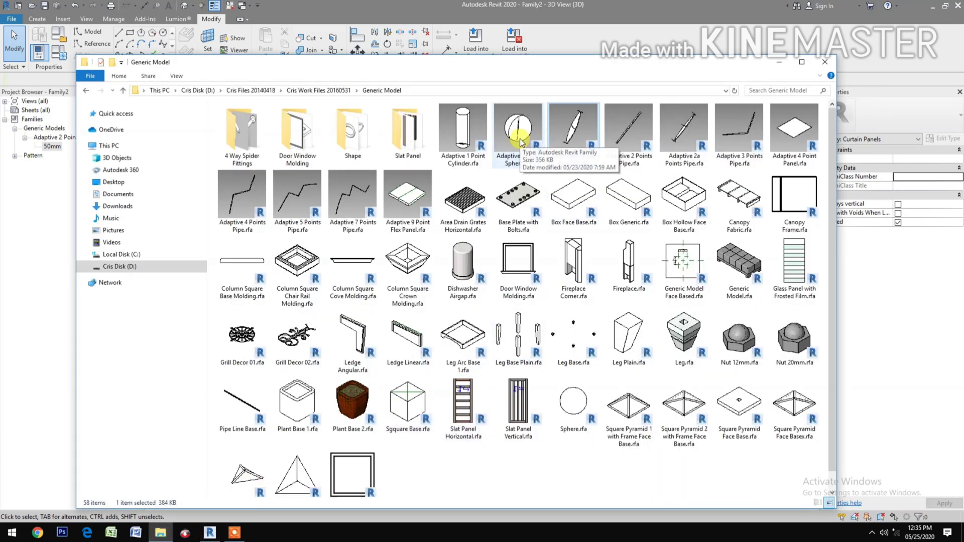
{"action": "key", "text": "alt+Tab"}
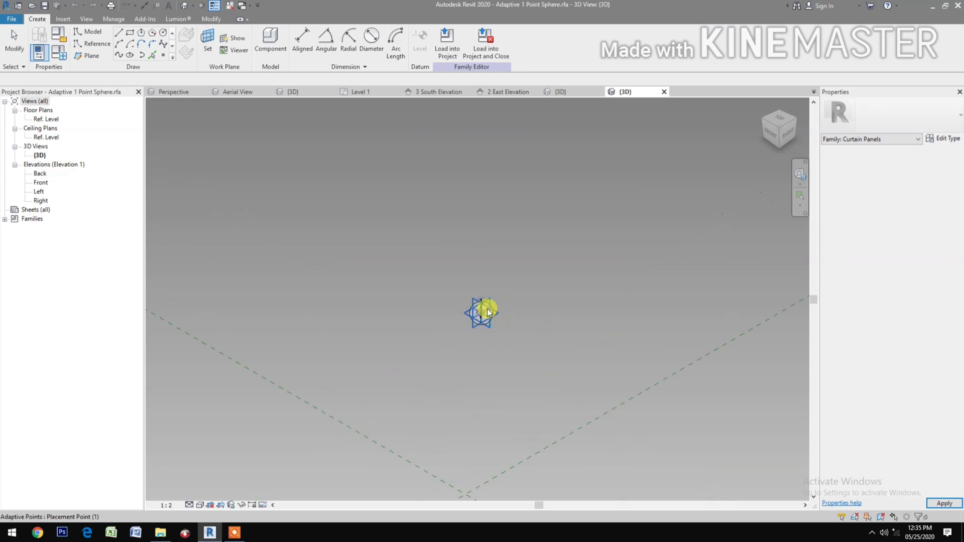
{"action": "scroll", "coordinate": [486, 314], "scroll_direction": "up", "scroll_amount": 5}
{"action": "scroll", "coordinate": [502, 265], "scroll_direction": "up", "scroll_amount": 2}
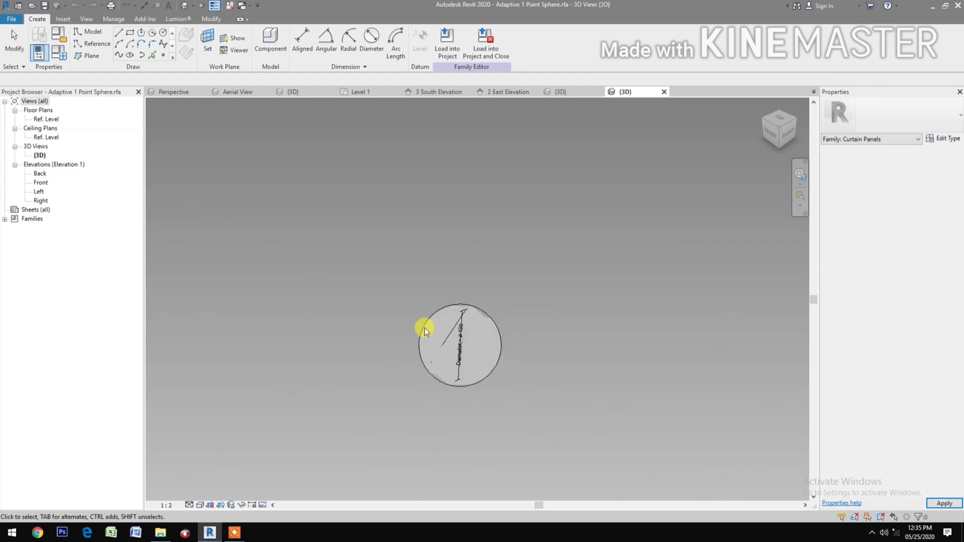
{"action": "left_click", "coordinate": [498, 55]}
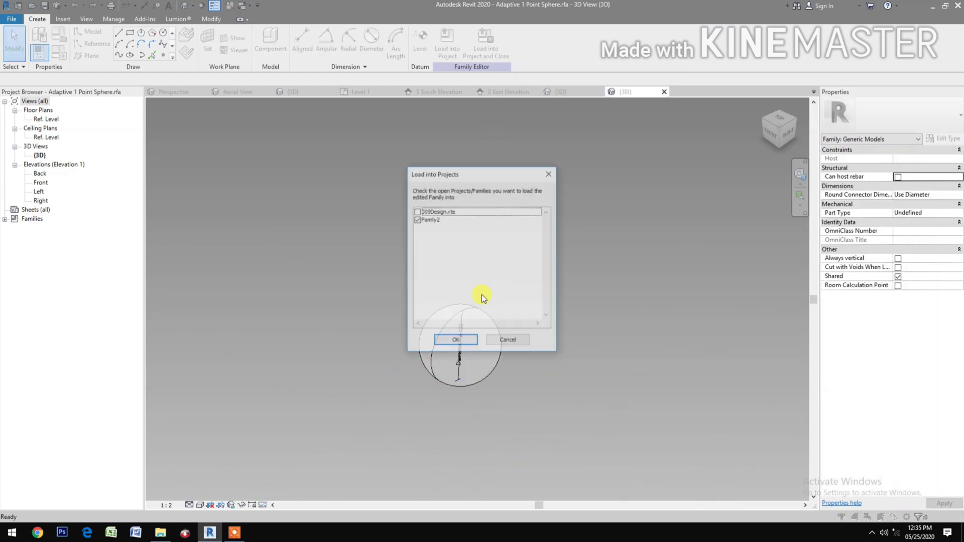
{"action": "left_click", "coordinate": [455, 341]}
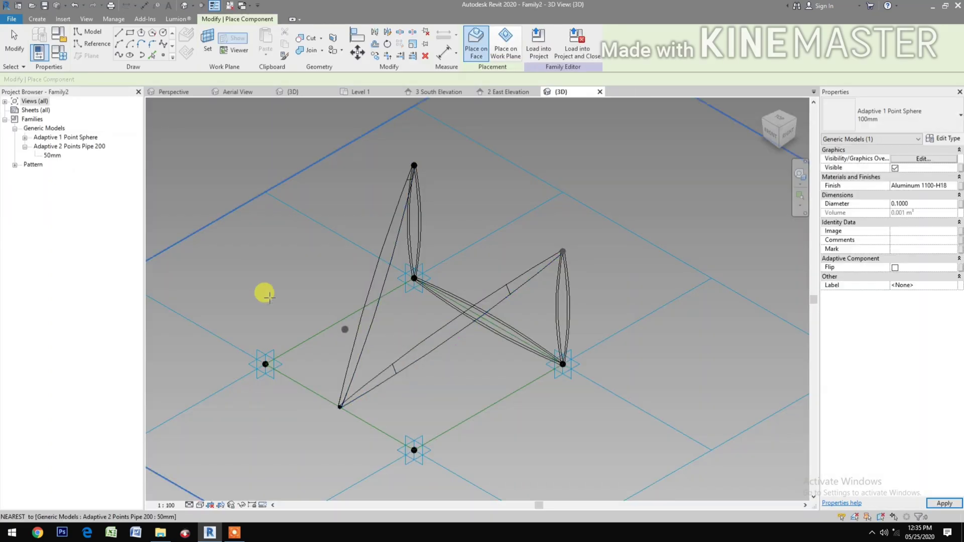
{"action": "scroll", "coordinate": [312, 420], "scroll_direction": "up", "scroll_amount": 3}
{"action": "scroll", "coordinate": [312, 419], "scroll_direction": "up", "scroll_amount": 2}
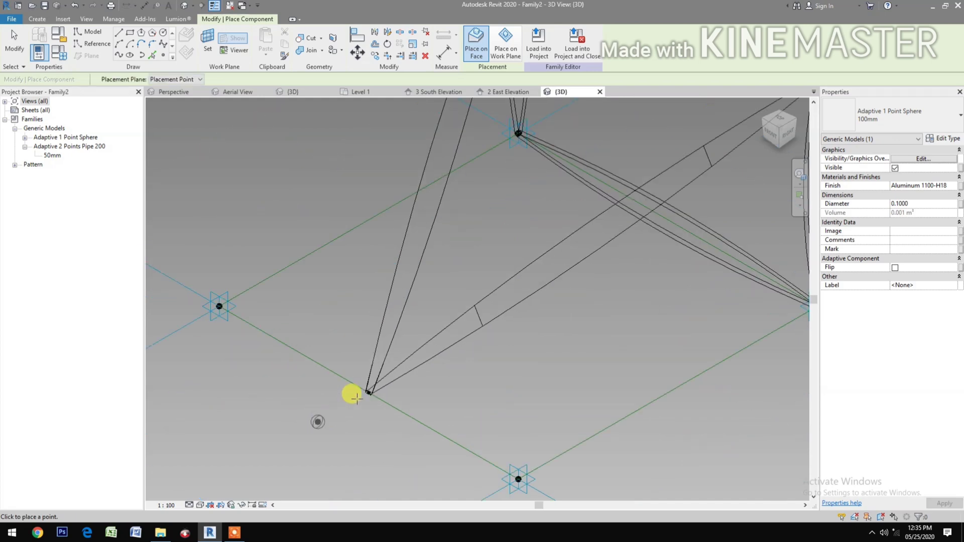
{"action": "scroll", "coordinate": [361, 393], "scroll_direction": "up", "scroll_amount": 2}
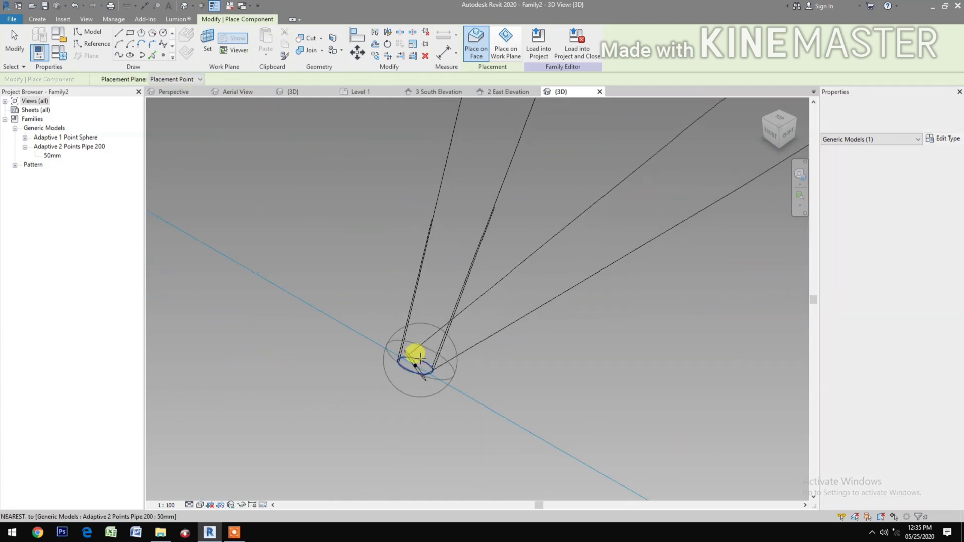
{"action": "scroll", "coordinate": [413, 358], "scroll_direction": "up", "scroll_amount": 2}
{"action": "scroll", "coordinate": [412, 363], "scroll_direction": "up", "scroll_amount": 1}
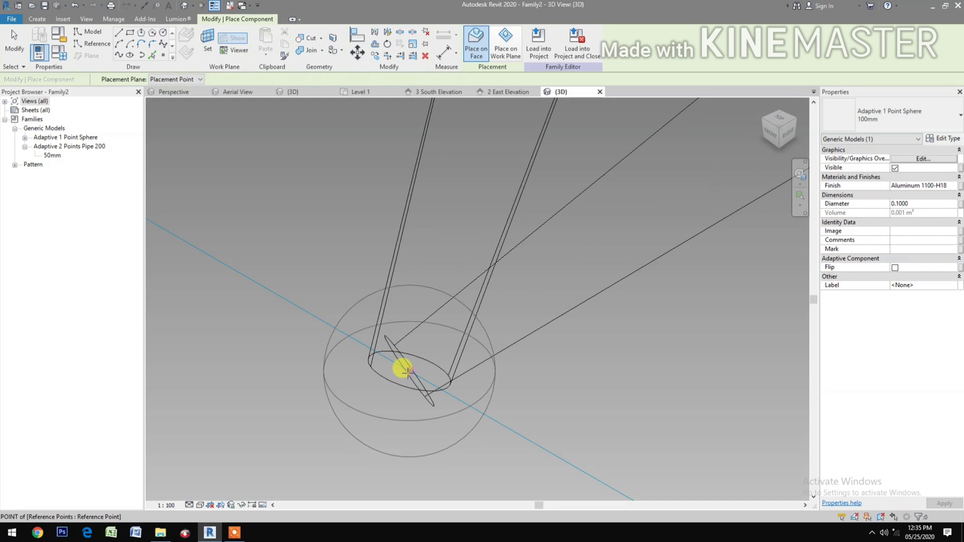
{"action": "left_click", "coordinate": [403, 370]}
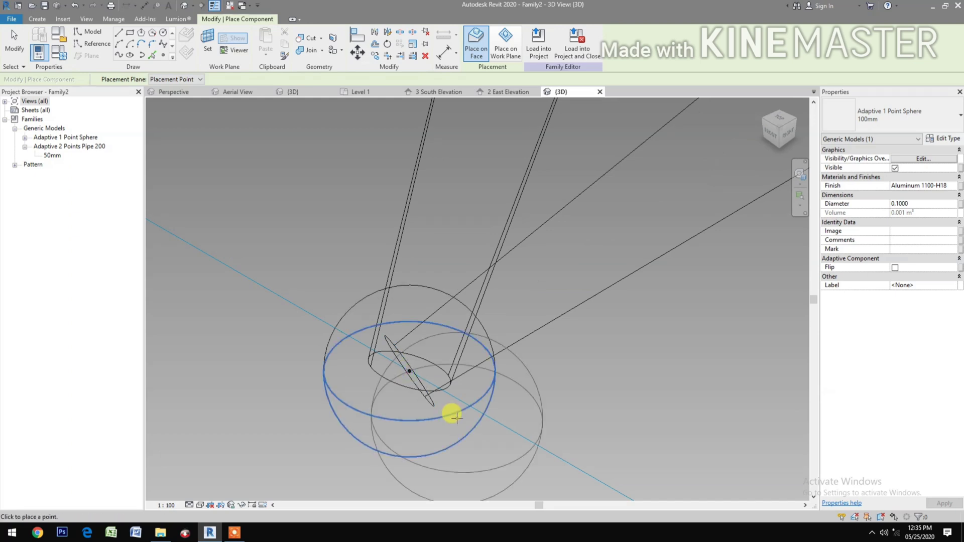
{"action": "scroll", "coordinate": [469, 327], "scroll_direction": "down", "scroll_amount": 3}
{"action": "scroll", "coordinate": [464, 339], "scroll_direction": "up", "scroll_amount": 3}
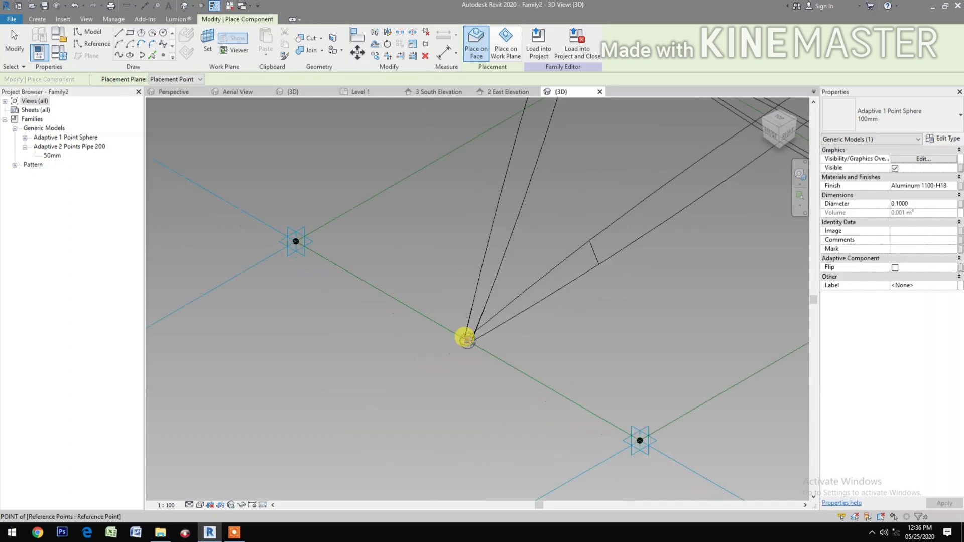
{"action": "scroll", "coordinate": [467, 343], "scroll_direction": "down", "scroll_amount": 1}
{"action": "scroll", "coordinate": [445, 350], "scroll_direction": "down", "scroll_amount": 2}
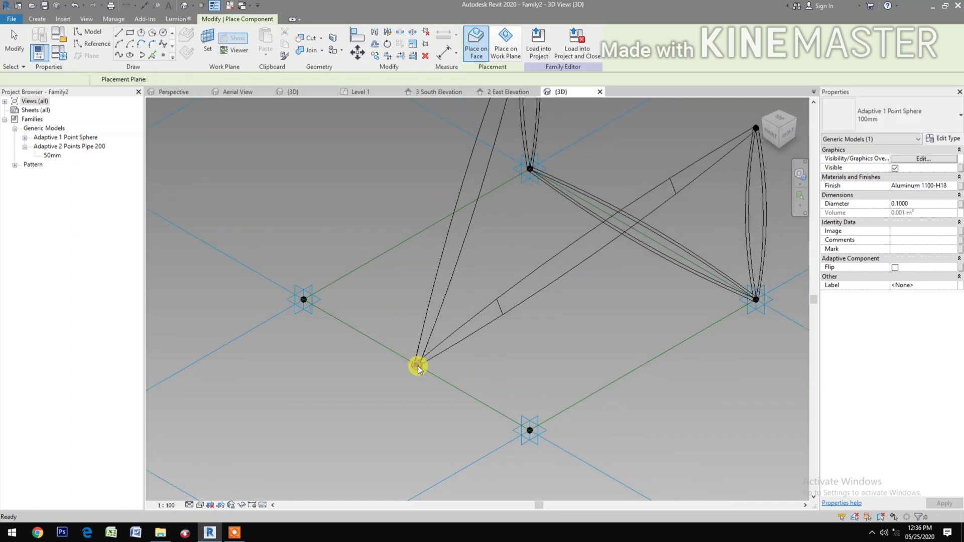
{"action": "scroll", "coordinate": [412, 363], "scroll_direction": "up", "scroll_amount": 3}
{"action": "key", "text": "Escape"}
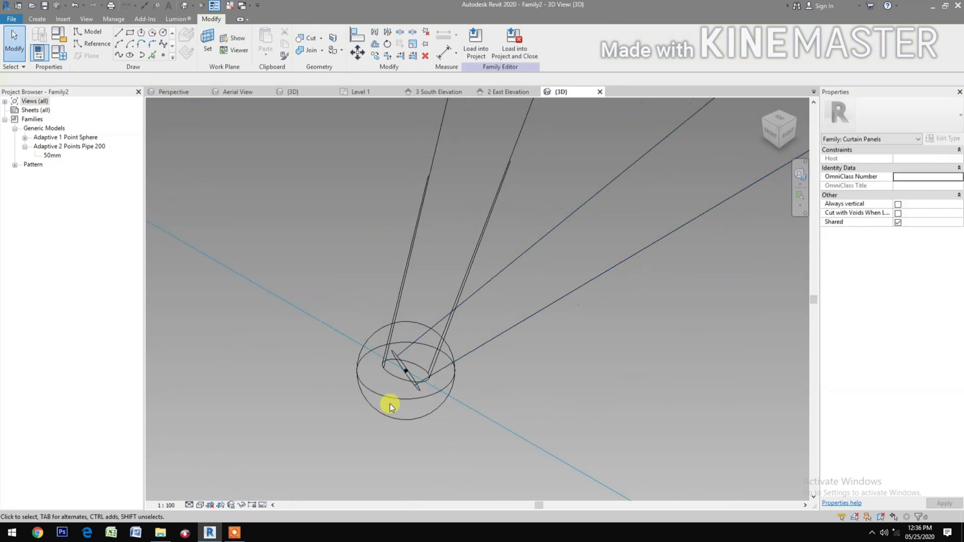
- Associate the sphere joint's Diameter with a new Base Joint Diameter family parameter
{"action": "left_click", "coordinate": [391, 397]}
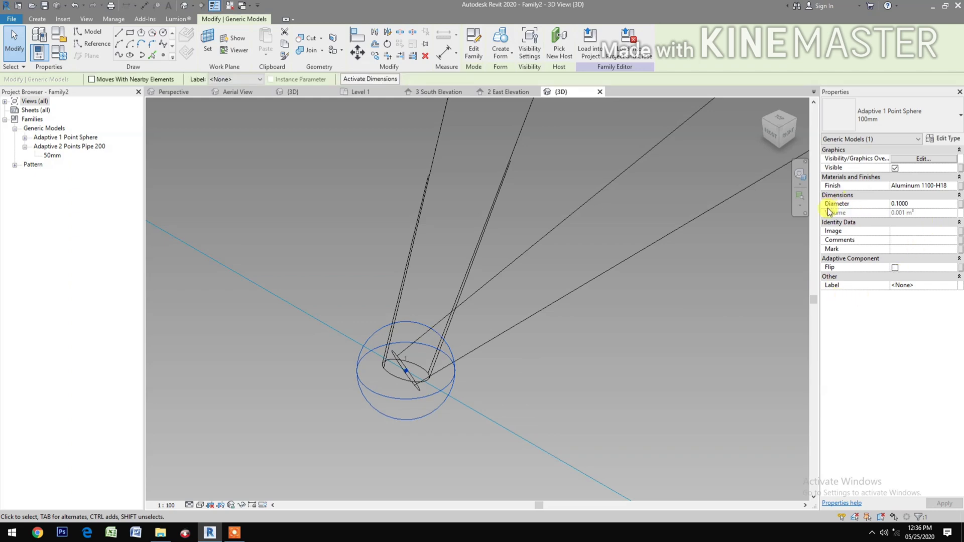
{"action": "left_click", "coordinate": [961, 205]}
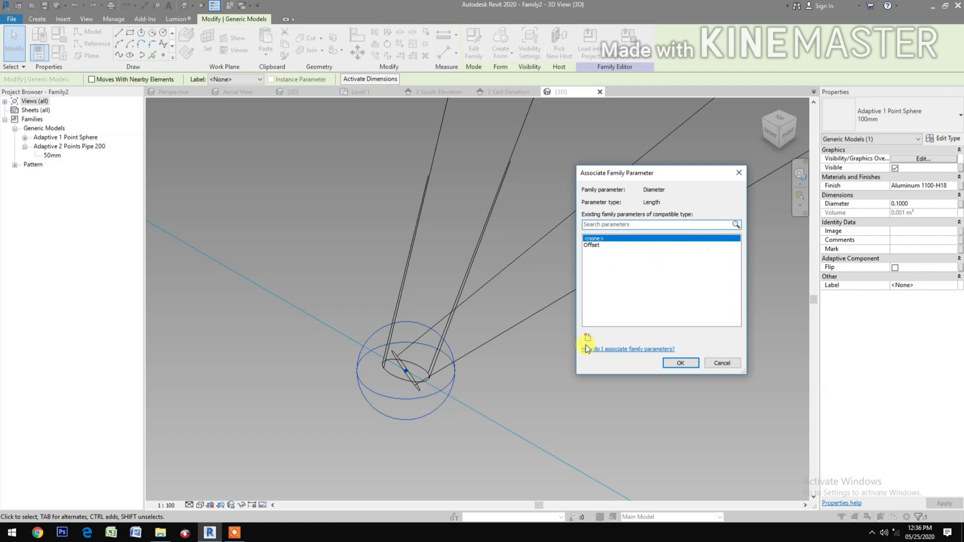
{"action": "left_click", "coordinate": [588, 338]}
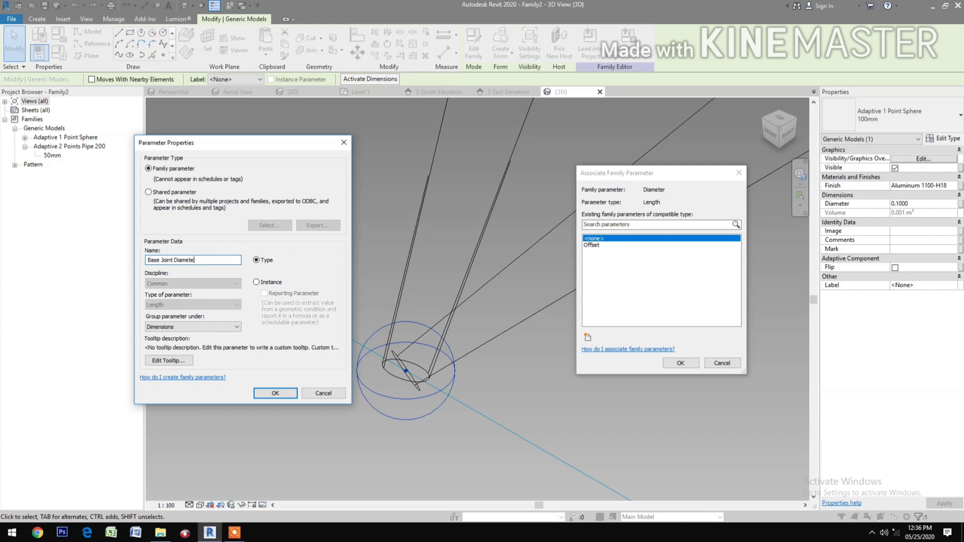
{"action": "left_click", "coordinate": [275, 395]}
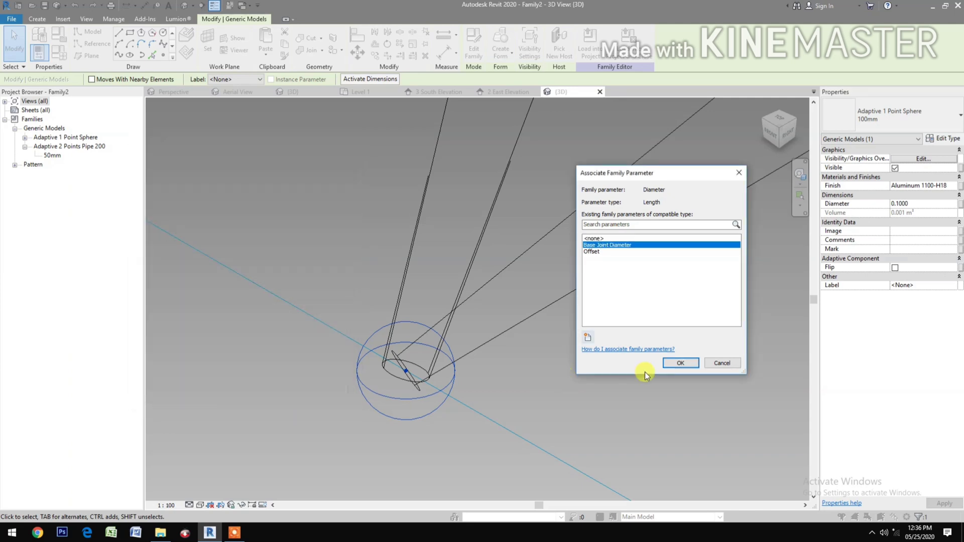
{"action": "left_click", "coordinate": [675, 365]}
{"action": "left_click", "coordinate": [618, 389]}
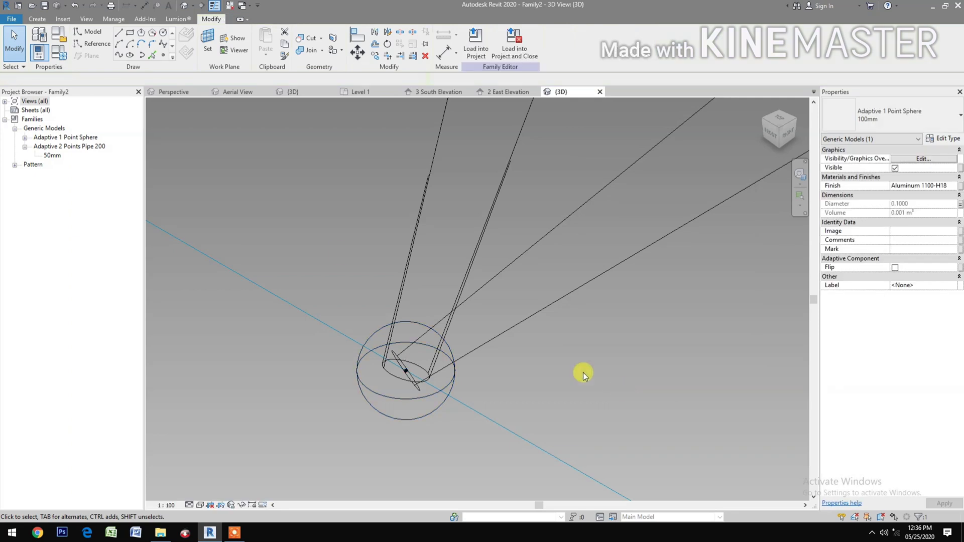
- Change Base Joint Diameter to 0.2 in Family Types, then pan to show the panel
{"action": "left_click", "coordinate": [58, 53]}
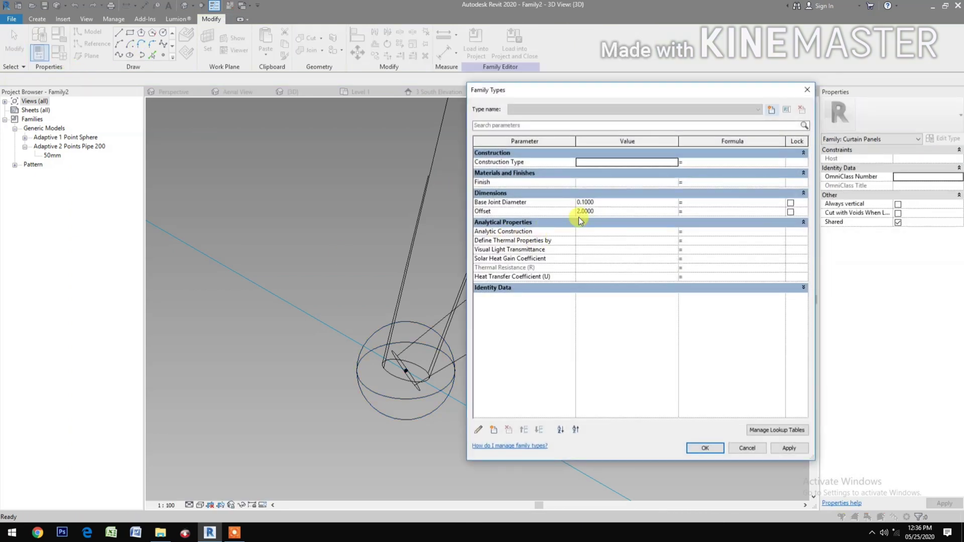
{"action": "double_click", "coordinate": [626, 202]}
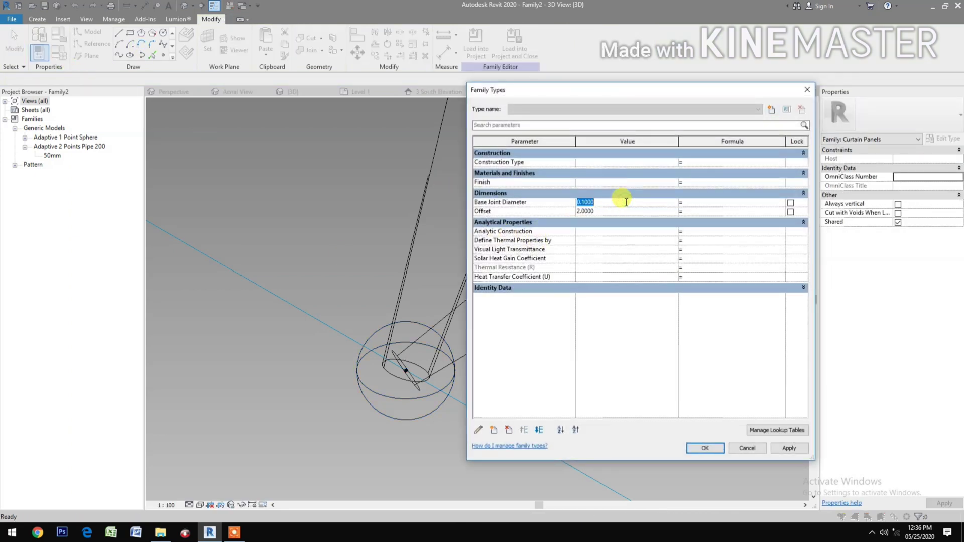
{"action": "type", "text": ".2"}
{"action": "left_click", "coordinate": [699, 446]}
{"action": "scroll", "coordinate": [570, 390], "scroll_direction": "down", "scroll_amount": 2}
{"action": "scroll", "coordinate": [570, 379], "scroll_direction": "down", "scroll_amount": 2}
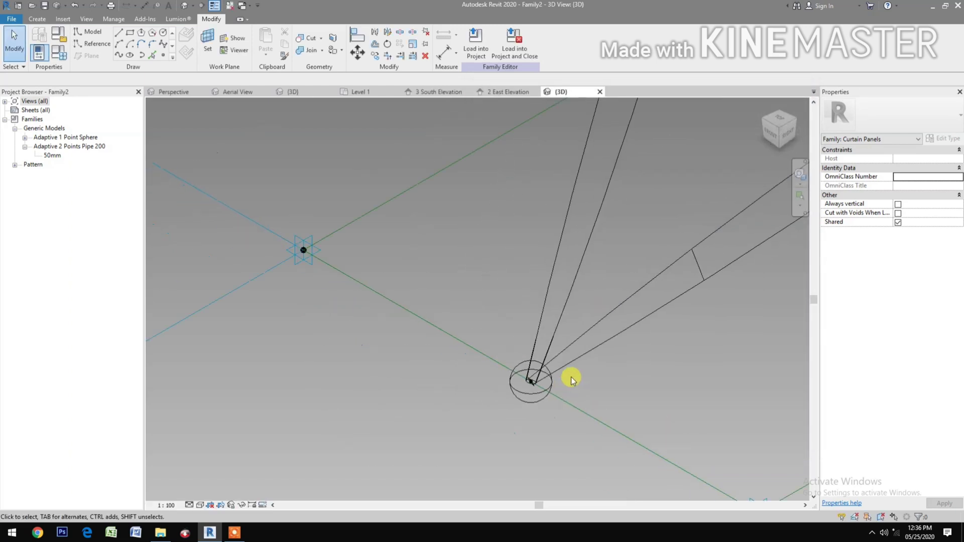
{"action": "scroll", "coordinate": [403, 430], "scroll_direction": "down", "scroll_amount": 2}
{"action": "scroll", "coordinate": [474, 366], "scroll_direction": "down", "scroll_amount": 2}
{"action": "scroll", "coordinate": [474, 366], "scroll_direction": "down", "scroll_amount": 2}
{"action": "middle_click_drag", "start_coordinate": [474, 366], "coordinate": [396, 449]}
- Place sphere joints at the top ends of two pipes
{"action": "left_click", "coordinate": [51, 156]}
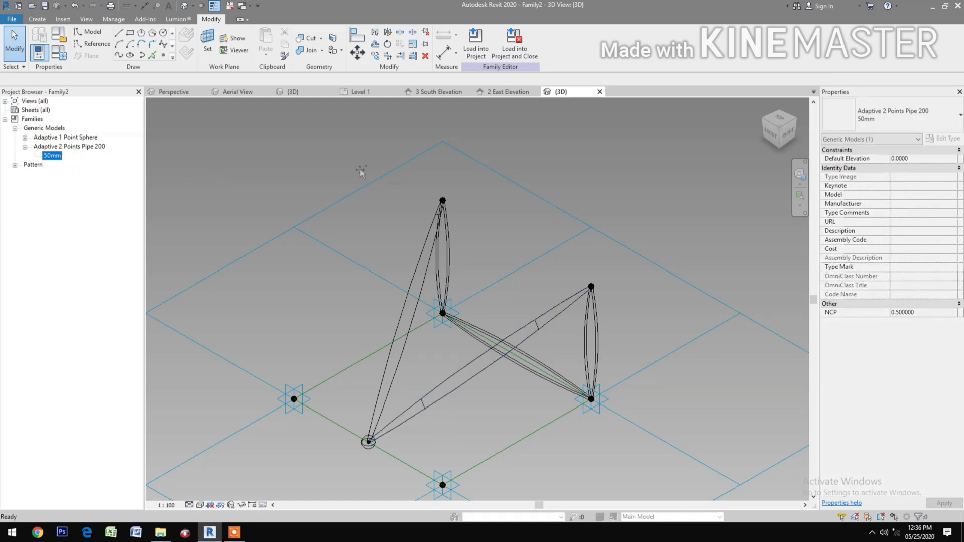
{"action": "scroll", "coordinate": [444, 197], "scroll_direction": "up", "scroll_amount": 2}
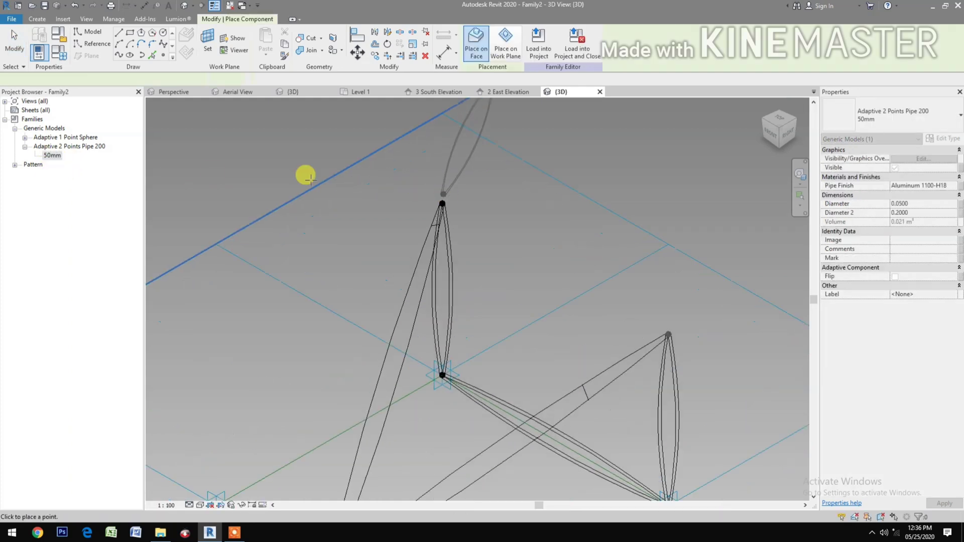
{"action": "scroll", "coordinate": [444, 198], "scroll_direction": "down", "scroll_amount": 2}
{"action": "key", "text": "Escape"}
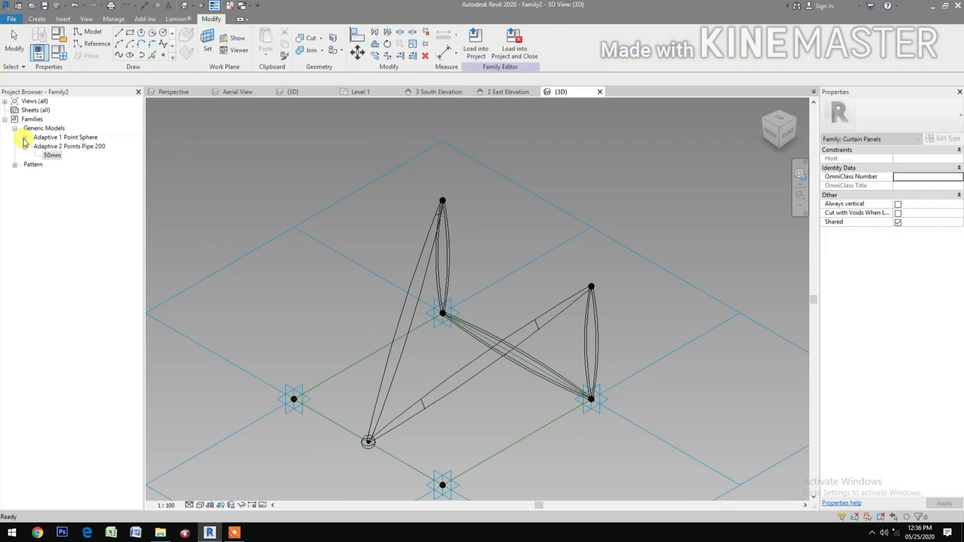
{"action": "left_click", "coordinate": [25, 137]}
{"action": "left_click", "coordinate": [51, 146]}
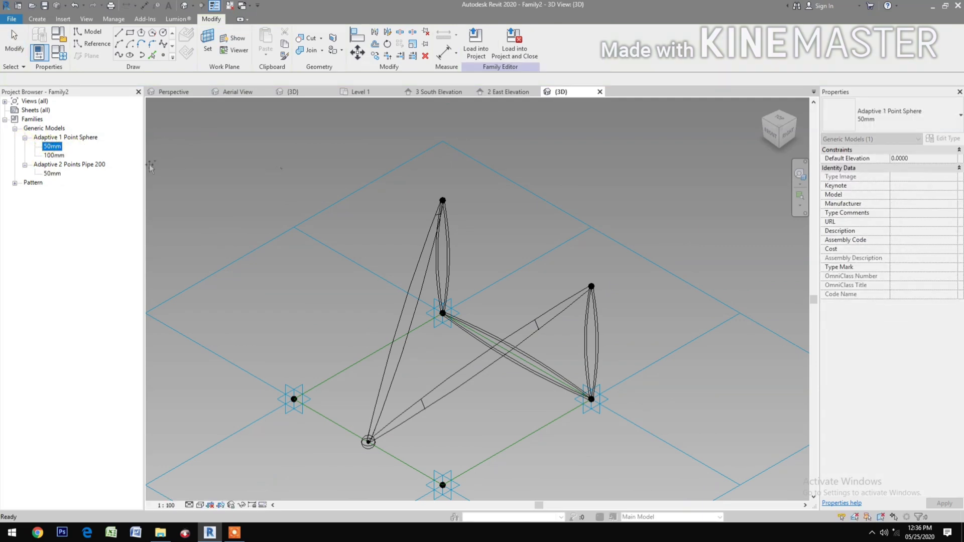
{"action": "mouse_move", "coordinate": [74, 164]}
{"action": "left_mouse_down"}
{"action": "mouse_move", "coordinate": [474, 211]}
{"action": "mouse_move", "coordinate": [447, 189]}
{"action": "left_mouse_up"}
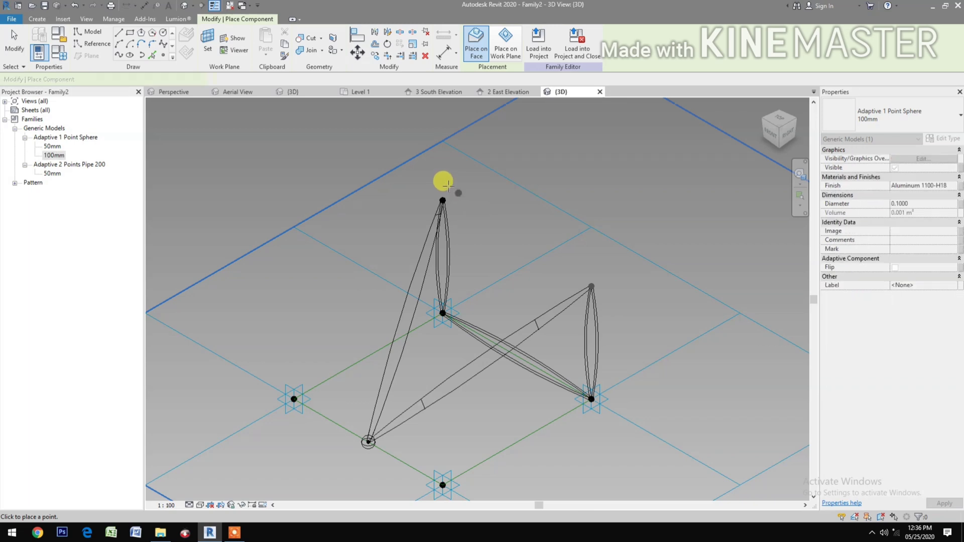
{"action": "scroll", "coordinate": [445, 184], "scroll_direction": "up", "scroll_amount": 3}
{"action": "scroll", "coordinate": [399, 233], "scroll_direction": "up", "scroll_amount": 1}
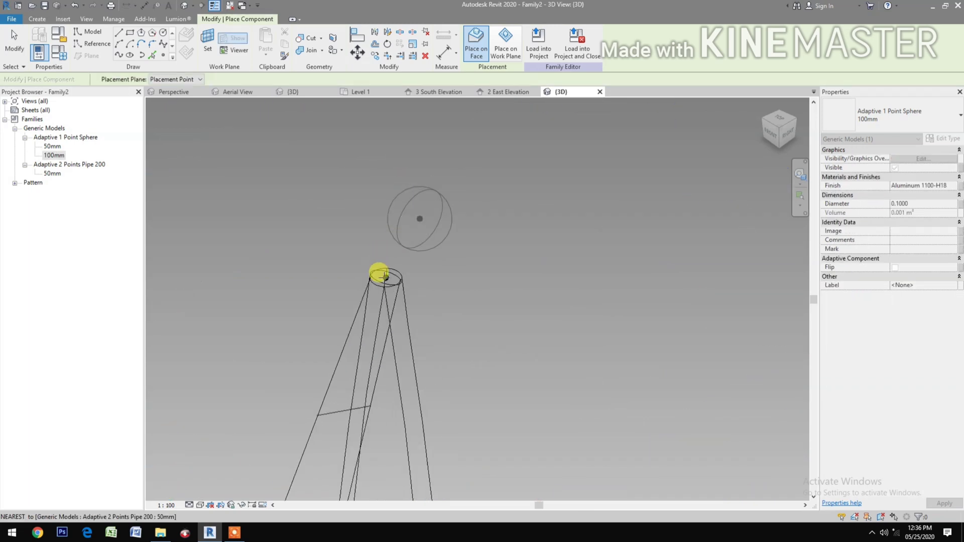
{"action": "left_click", "coordinate": [379, 273]}
{"action": "scroll", "coordinate": [457, 233], "scroll_direction": "up", "scroll_amount": 1}
{"action": "scroll", "coordinate": [526, 314], "scroll_direction": "down", "scroll_amount": 4}
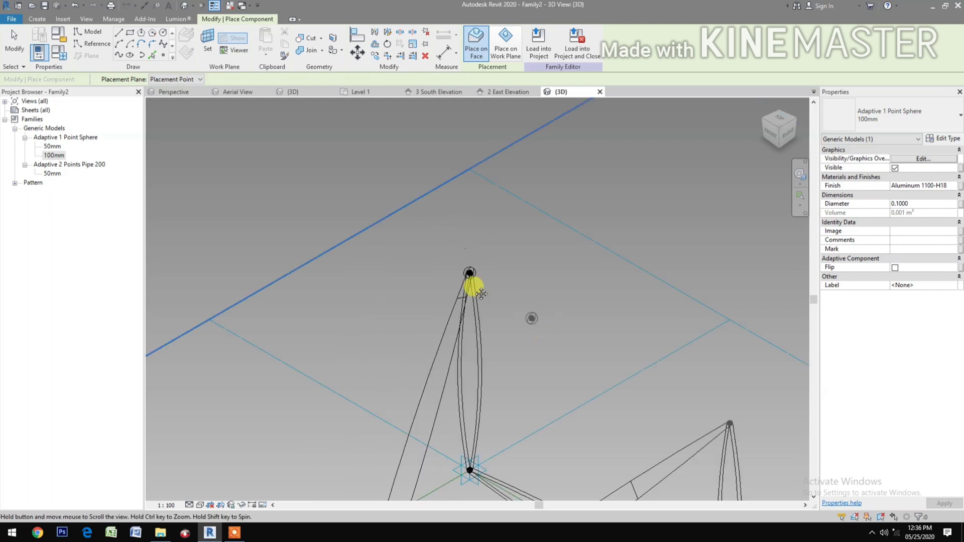
{"action": "scroll", "coordinate": [480, 292], "scroll_direction": "down", "scroll_amount": 1}
{"action": "scroll", "coordinate": [564, 307], "scroll_direction": "up", "scroll_amount": 2}
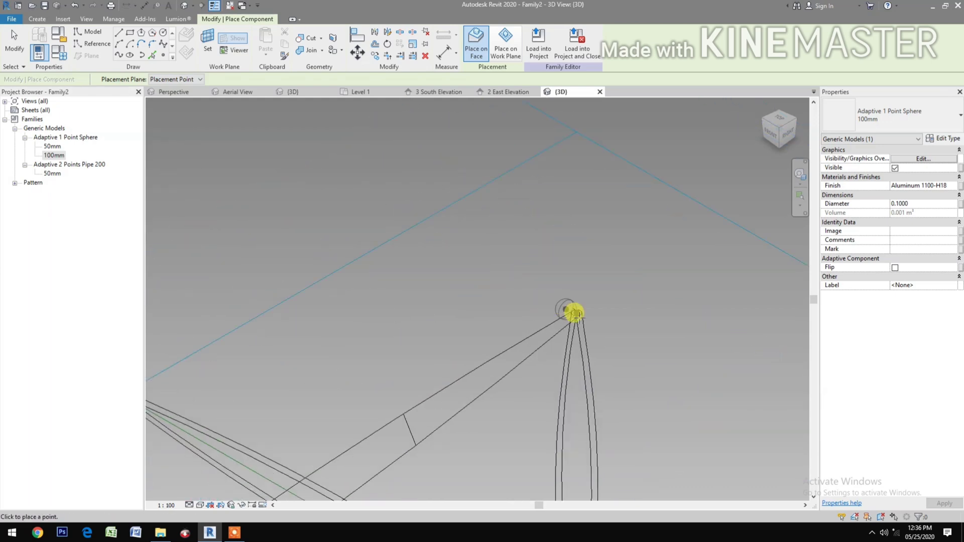
{"action": "scroll", "coordinate": [574, 313], "scroll_direction": "up", "scroll_amount": 1}
{"action": "scroll", "coordinate": [584, 311], "scroll_direction": "up", "scroll_amount": 1}
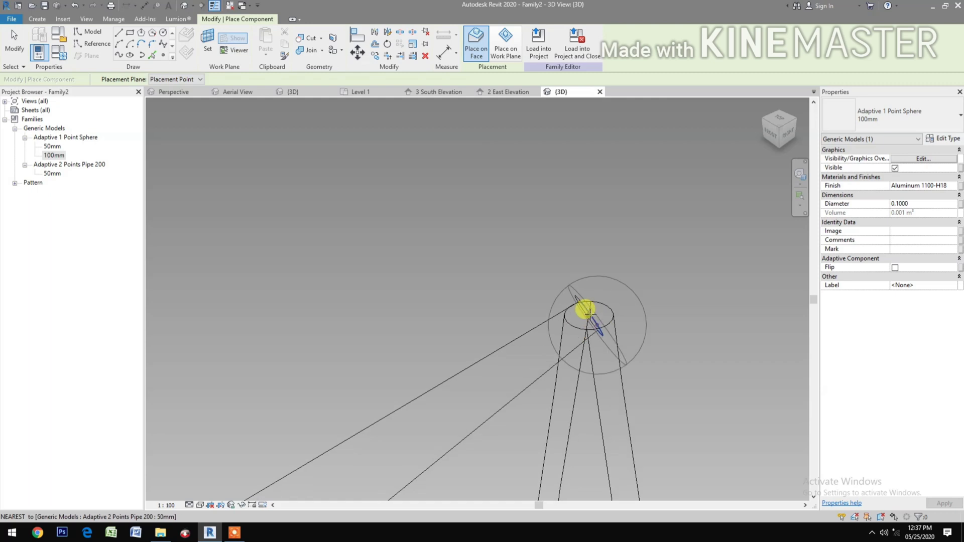
{"action": "left_click", "coordinate": [586, 310]}
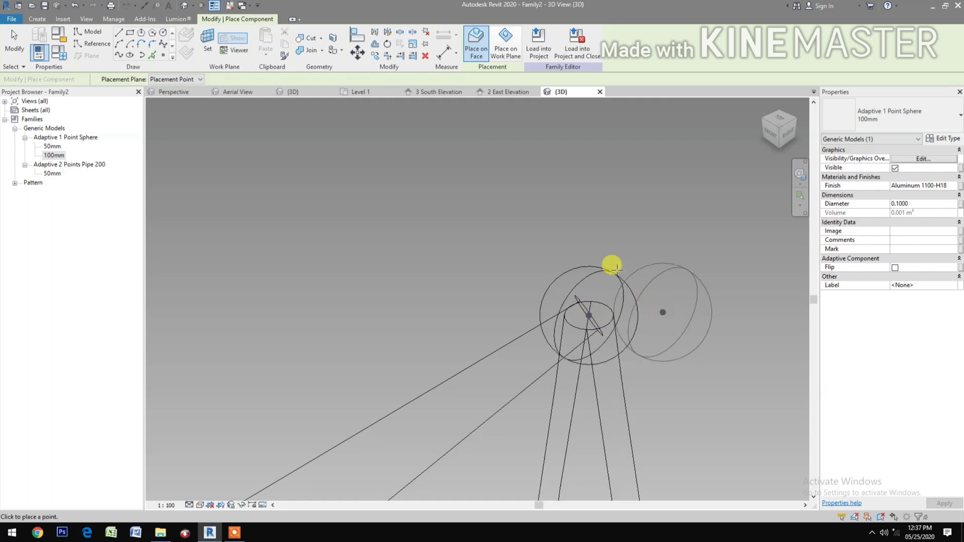
{"action": "scroll", "coordinate": [543, 255], "scroll_direction": "down", "scroll_amount": 3}
{"action": "key", "text": "Escape"}
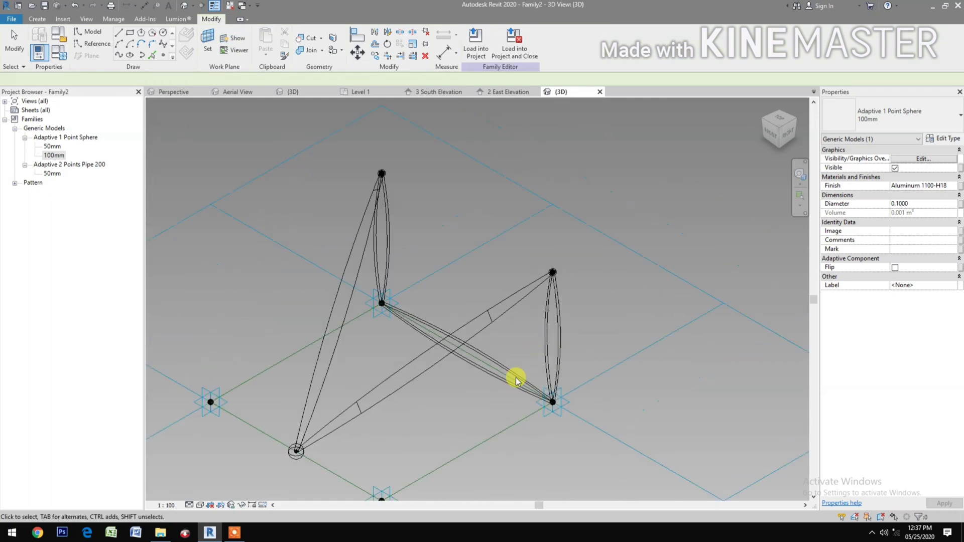
{"action": "key", "text": "Escape"}
- Place a 100mm sphere joint at the far pipe end
{"action": "double_click", "coordinate": [53, 155]}
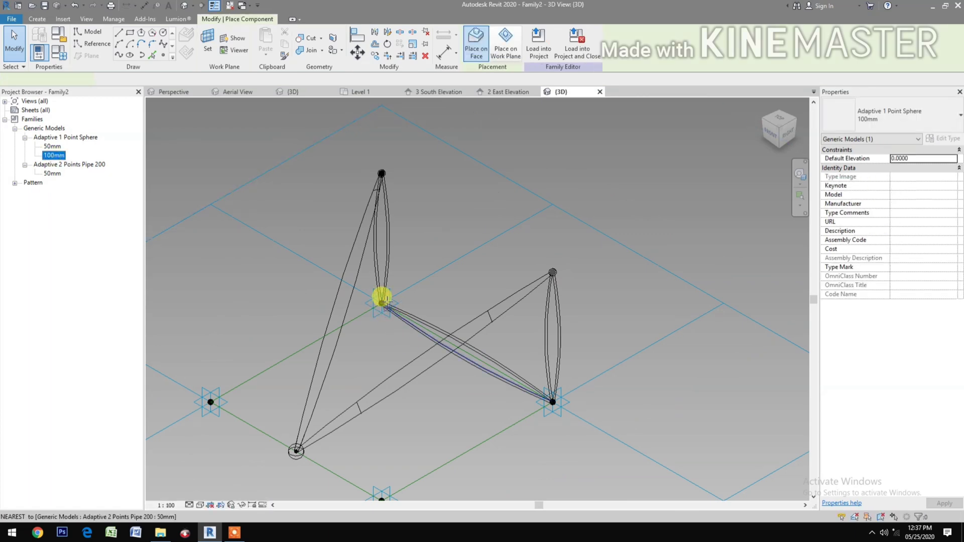
{"action": "scroll", "coordinate": [381, 297], "scroll_direction": "up", "scroll_amount": 4}
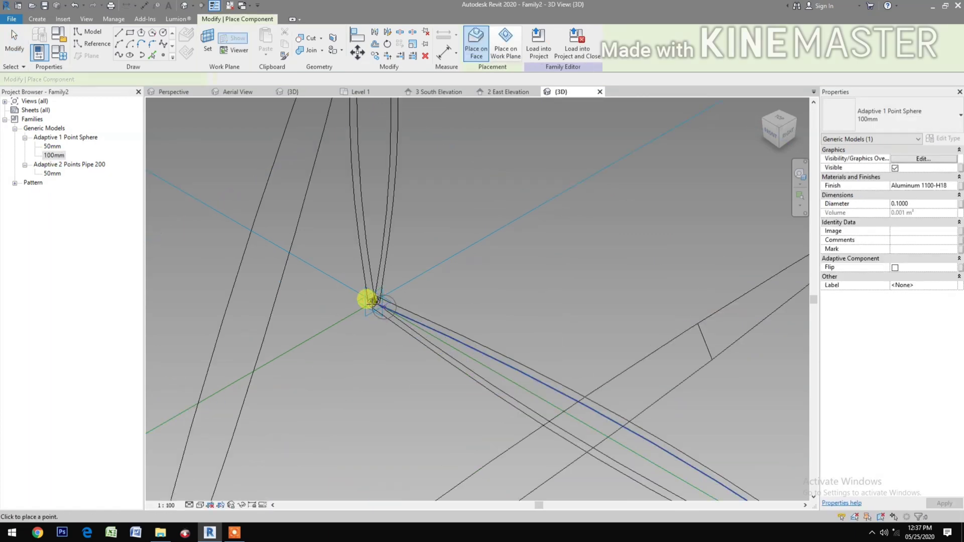
{"action": "scroll", "coordinate": [377, 303], "scroll_direction": "up", "scroll_amount": 2}
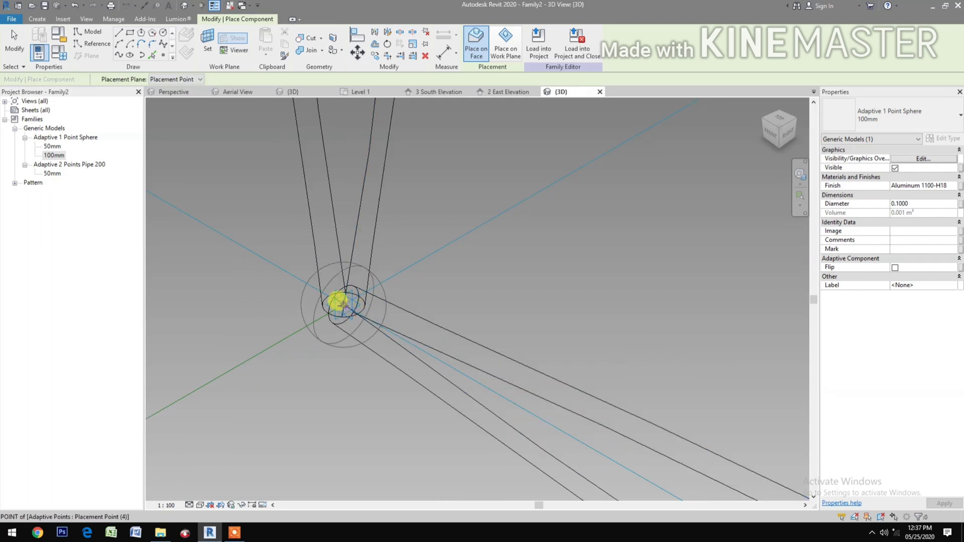
{"action": "middle_click_drag", "start_coordinate": [394, 265], "coordinate": [440, 298], "text": "shift"}
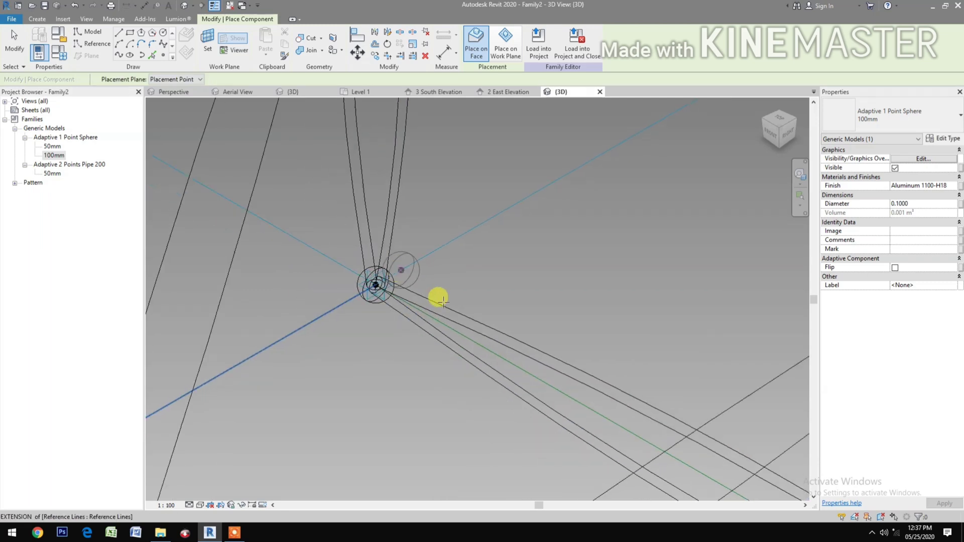
{"action": "middle_click_drag", "start_coordinate": [480, 345], "coordinate": [381, 177]}
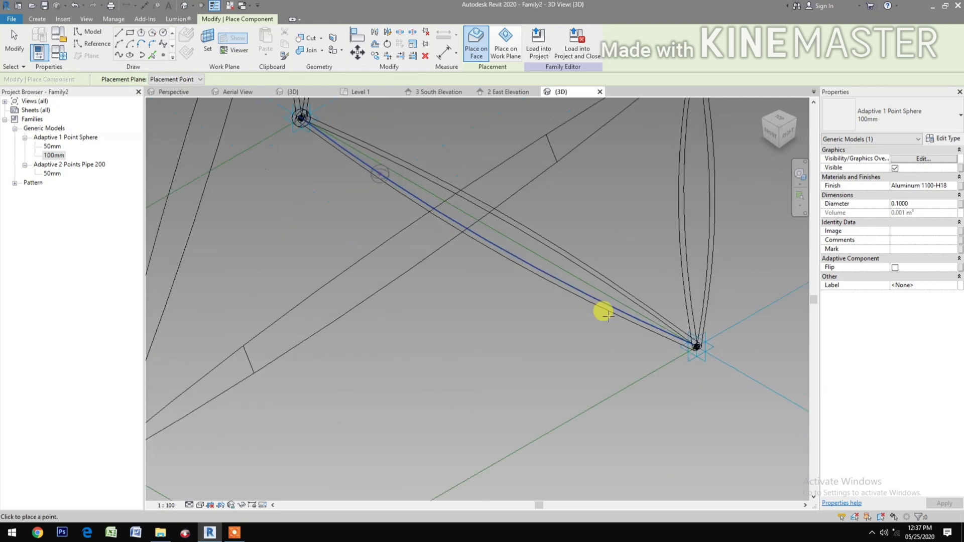
{"action": "scroll", "coordinate": [708, 347], "scroll_direction": "up", "scroll_amount": 2}
{"action": "scroll", "coordinate": [682, 335], "scroll_direction": "up", "scroll_amount": 2}
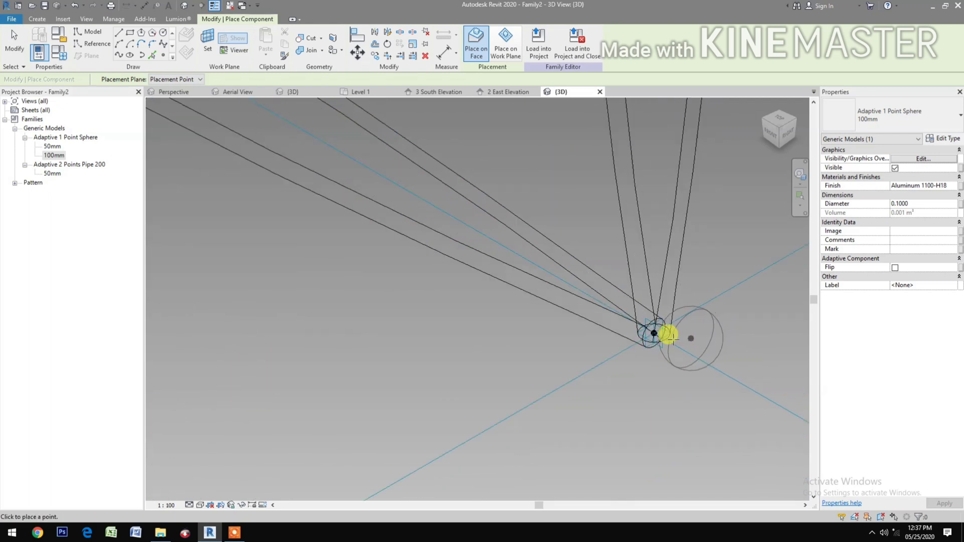
{"action": "left_click", "coordinate": [652, 330]}
{"action": "key", "text": "Escape"}
{"action": "key", "text": "Escape"}
{"action": "scroll", "coordinate": [586, 339], "scroll_direction": "down", "scroll_amount": 2}
{"action": "scroll", "coordinate": [558, 343], "scroll_direction": "down", "scroll_amount": 3}
{"action": "scroll", "coordinate": [495, 349], "scroll_direction": "down", "scroll_amount": 2}
{"action": "scroll", "coordinate": [502, 366], "scroll_direction": "down", "scroll_amount": 1}
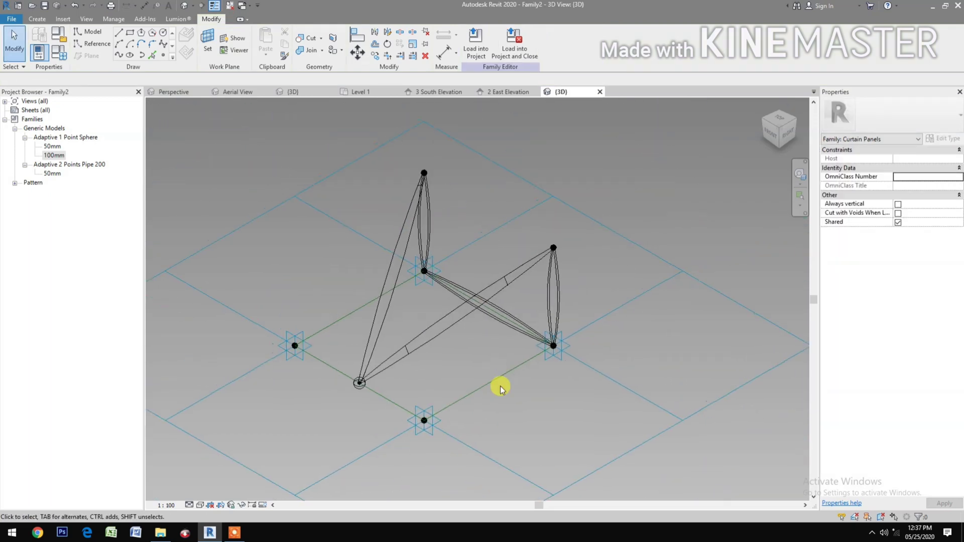
- Switch the panel family's visual style from wireframe to Shaded and nudge the view
{"action": "left_click", "coordinate": [199, 504]}
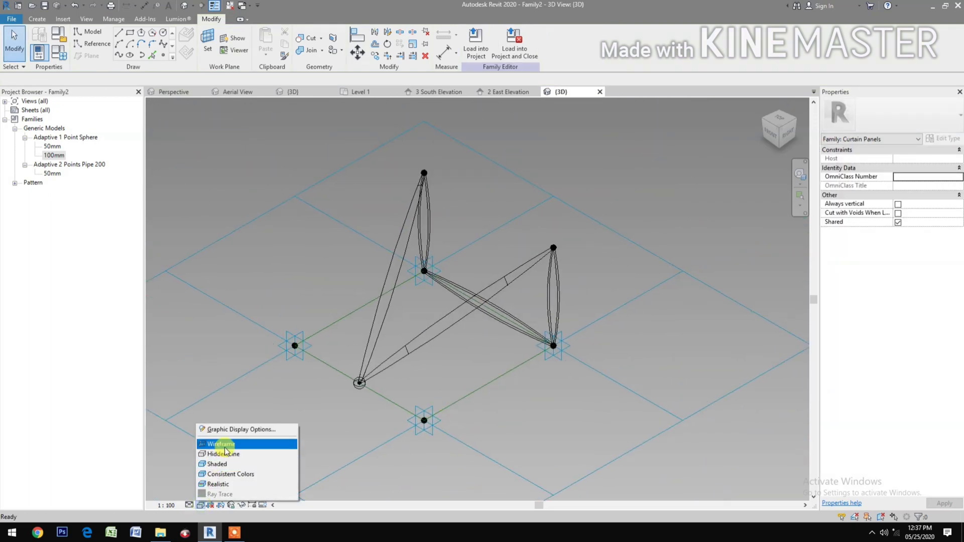
{"action": "left_click", "coordinate": [206, 456]}
{"action": "middle_click_drag", "start_coordinate": [349, 420], "coordinate": [370, 447]}
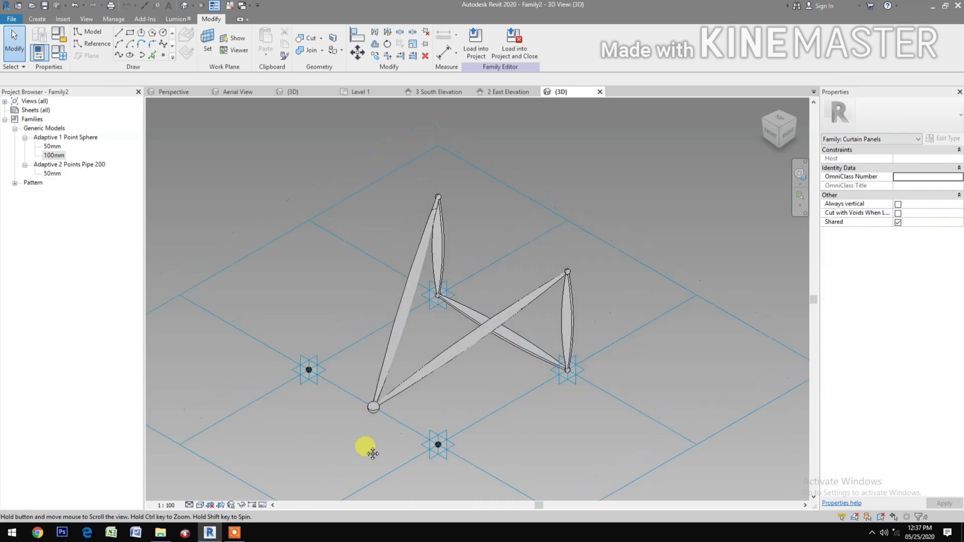
{"action": "left_click", "coordinate": [402, 448]}
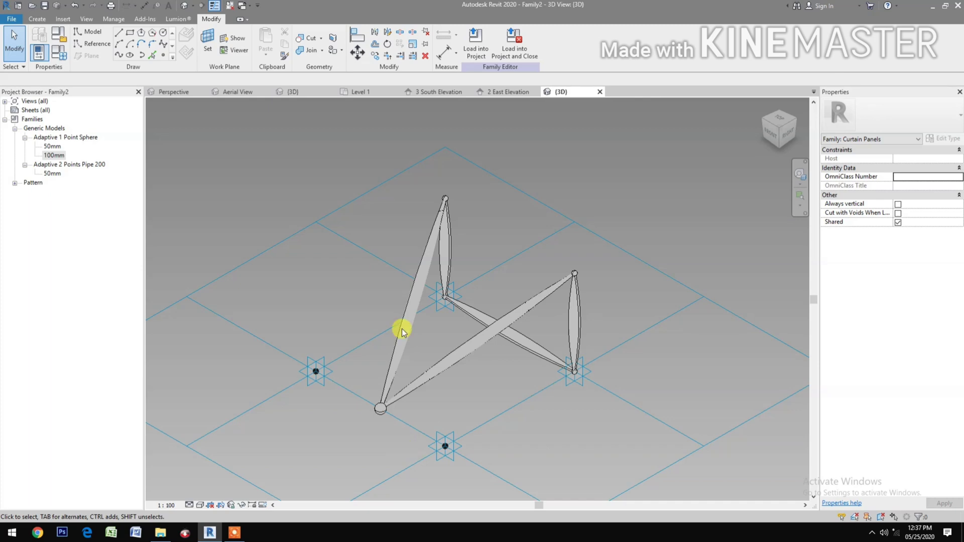
- Save the family as Post Space Frame.rfa
{"action": "left_click", "coordinate": [45, 8]}
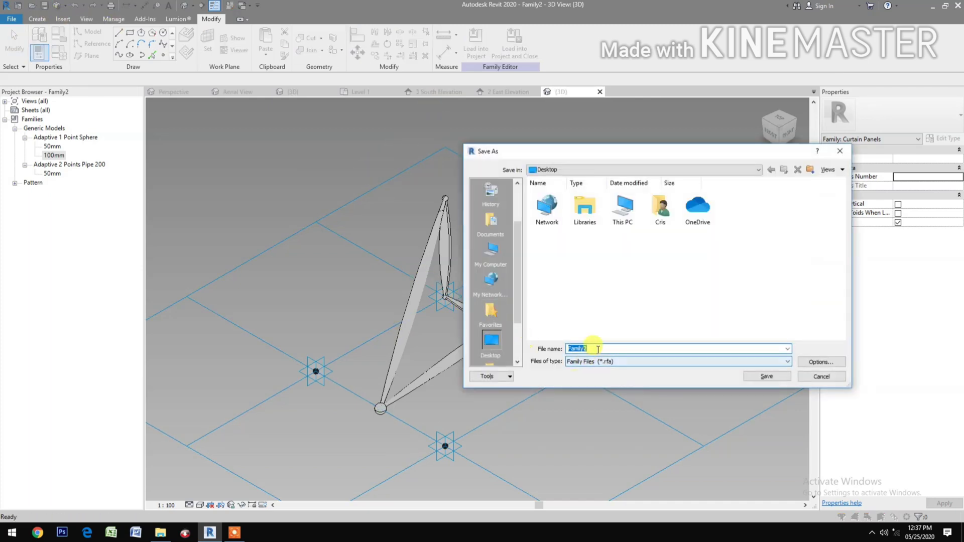
{"action": "type", "text": "Post Space Frame"}
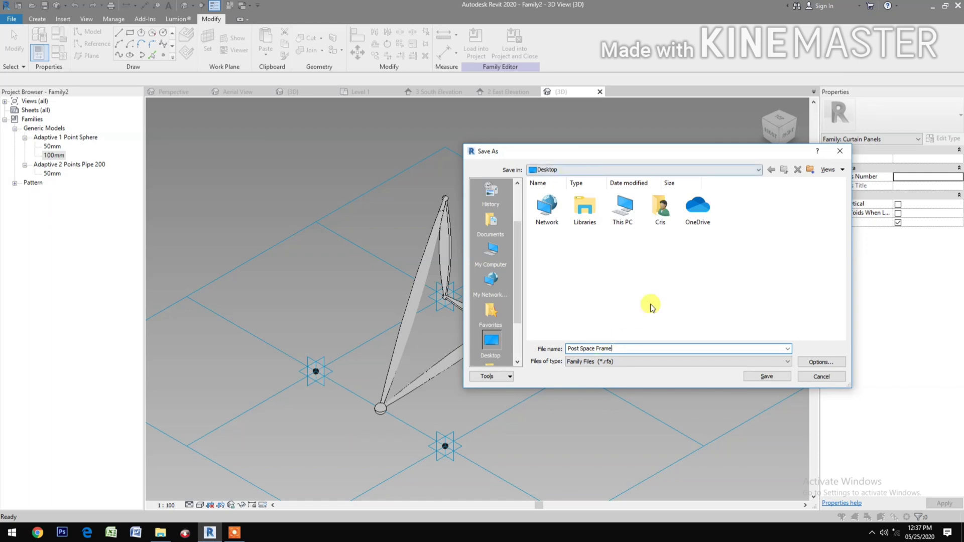
{"action": "left_click", "coordinate": [766, 376]}
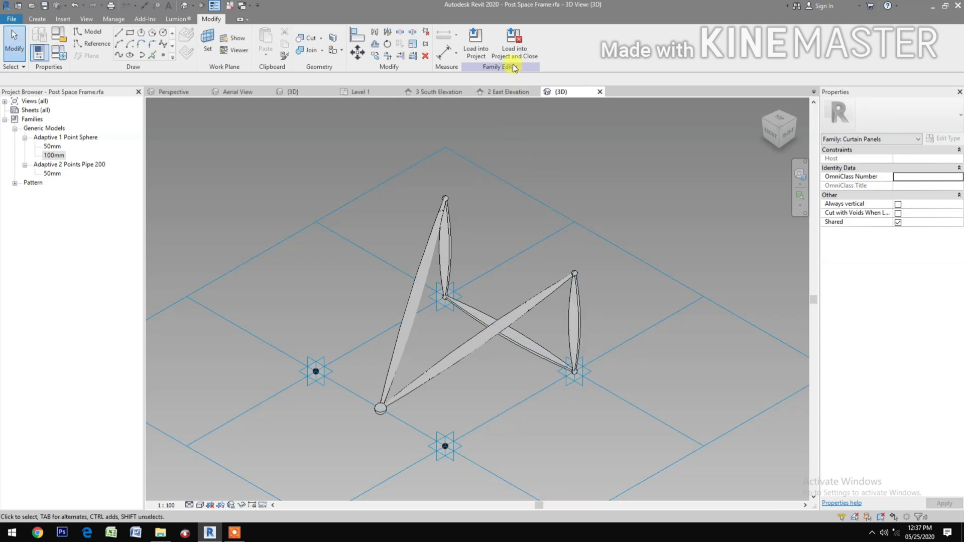
- Load Post Space Frame into the project and edit the ring mass in place in 3D
{"action": "left_click", "coordinate": [514, 53]}
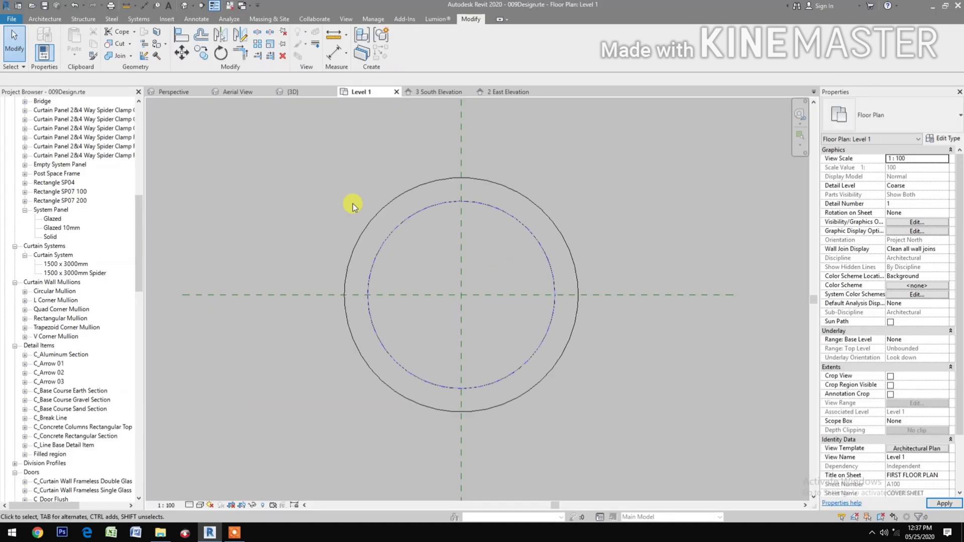
{"action": "left_click", "coordinate": [302, 95]}
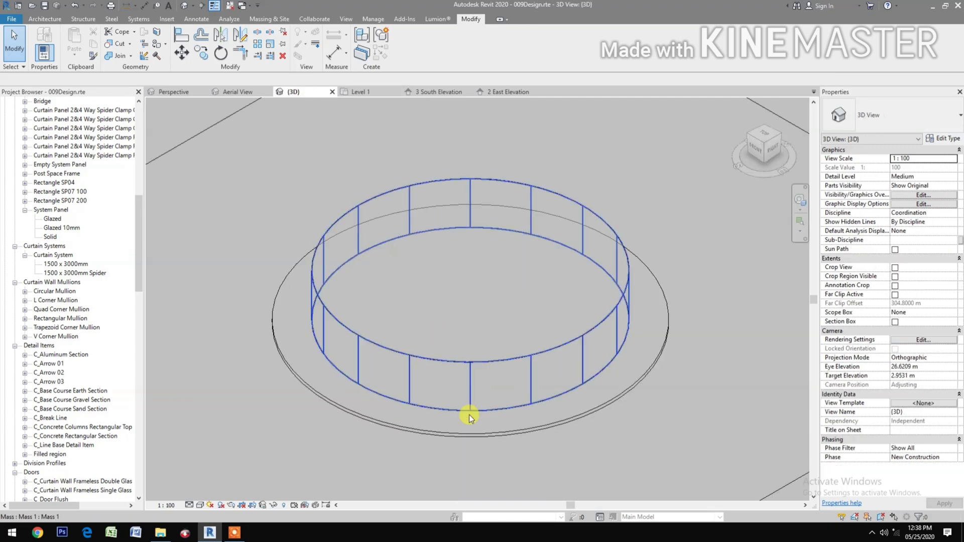
{"action": "left_click", "coordinate": [438, 363]}
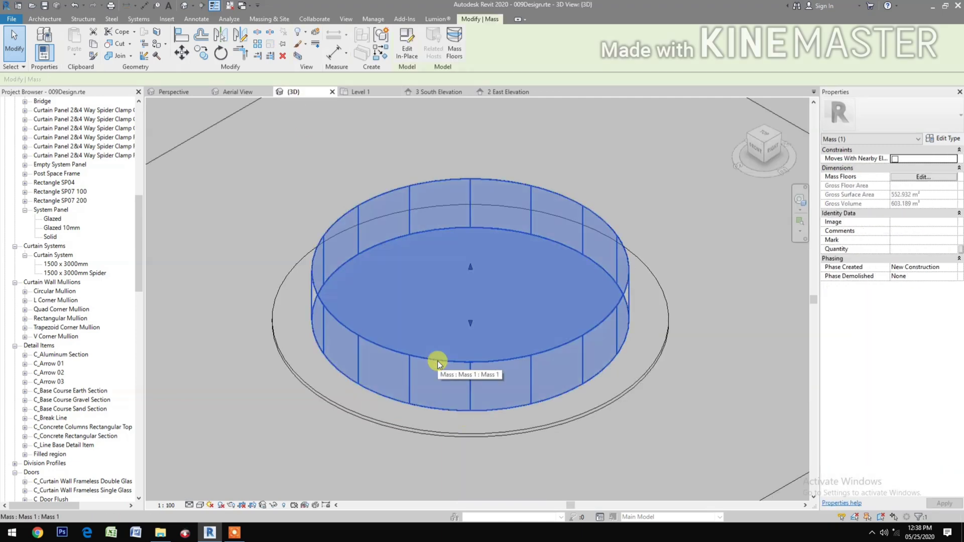
{"action": "left_click", "coordinate": [406, 57]}
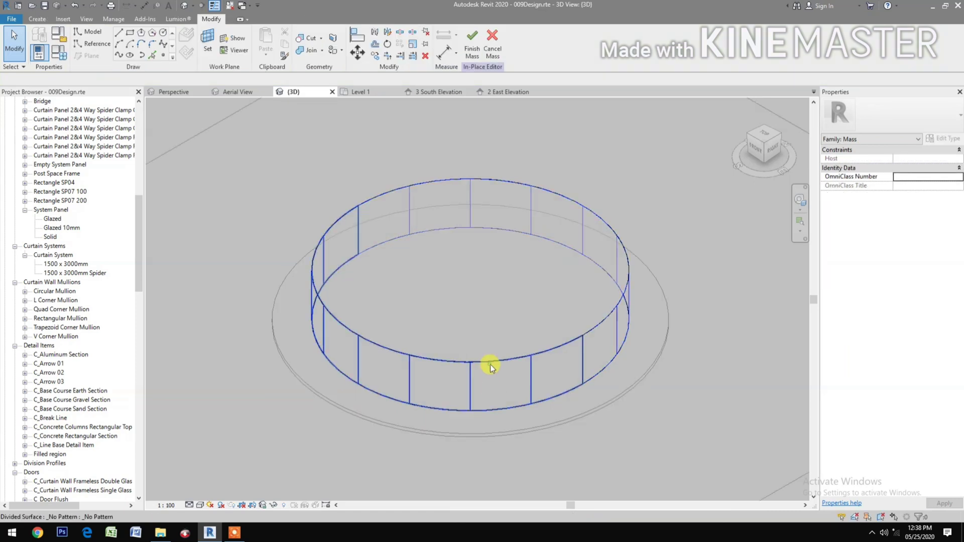
- Apply Post Space Frame to the first divided surface, dismissing the duplicate-instance warning
{"action": "left_click", "coordinate": [490, 366]}
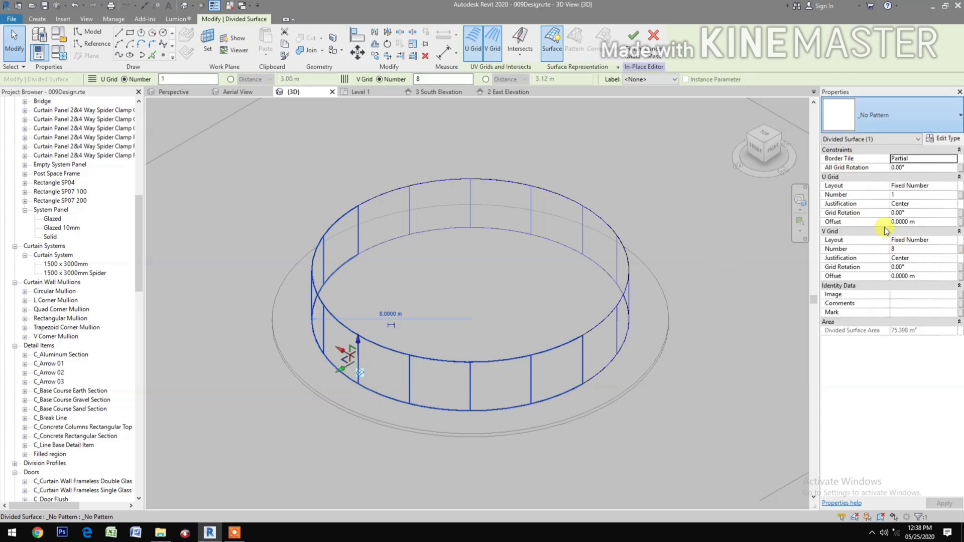
{"action": "left_click", "coordinate": [890, 115]}
{"action": "scroll", "coordinate": [882, 266], "scroll_direction": "down", "scroll_amount": 1}
{"action": "scroll", "coordinate": [883, 266], "scroll_direction": "down", "scroll_amount": 3}
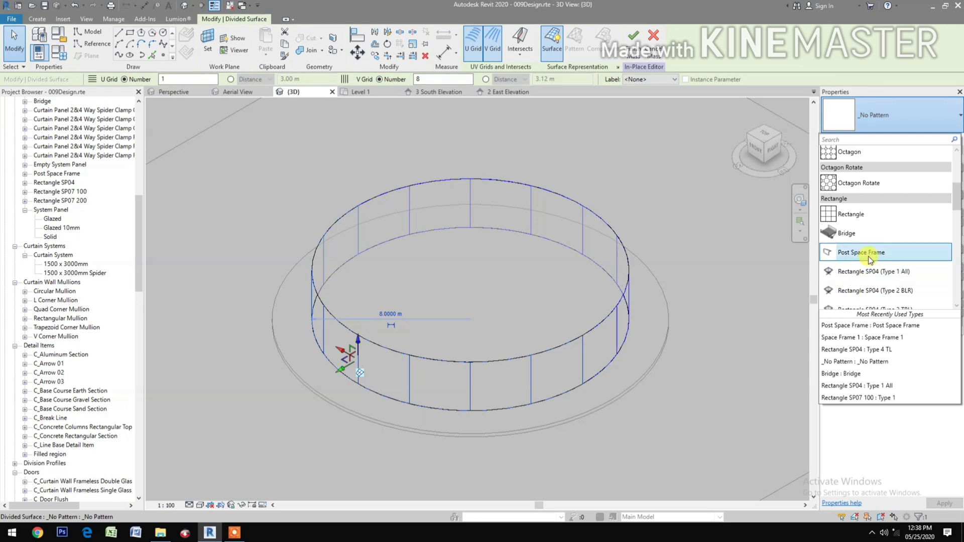
{"action": "left_click", "coordinate": [868, 256]}
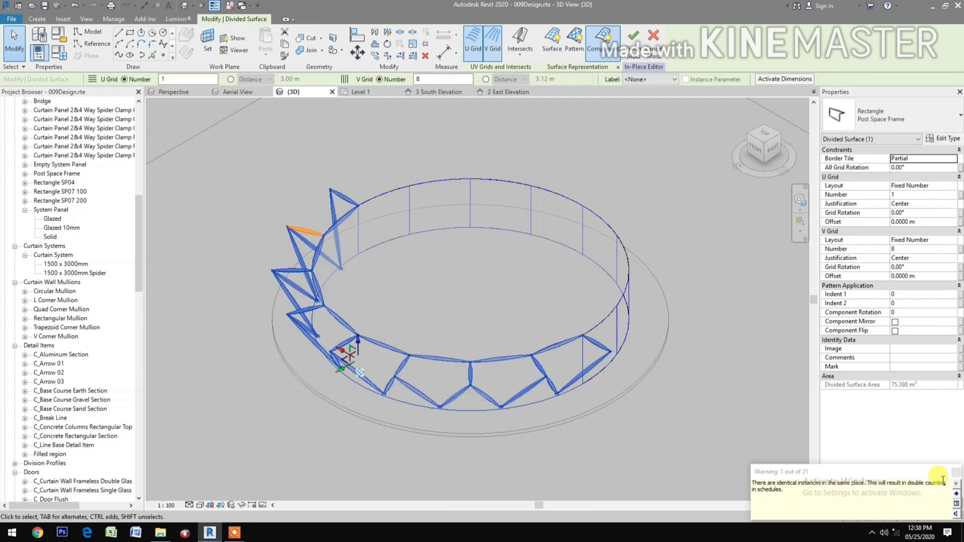
{"action": "left_click", "coordinate": [956, 472]}
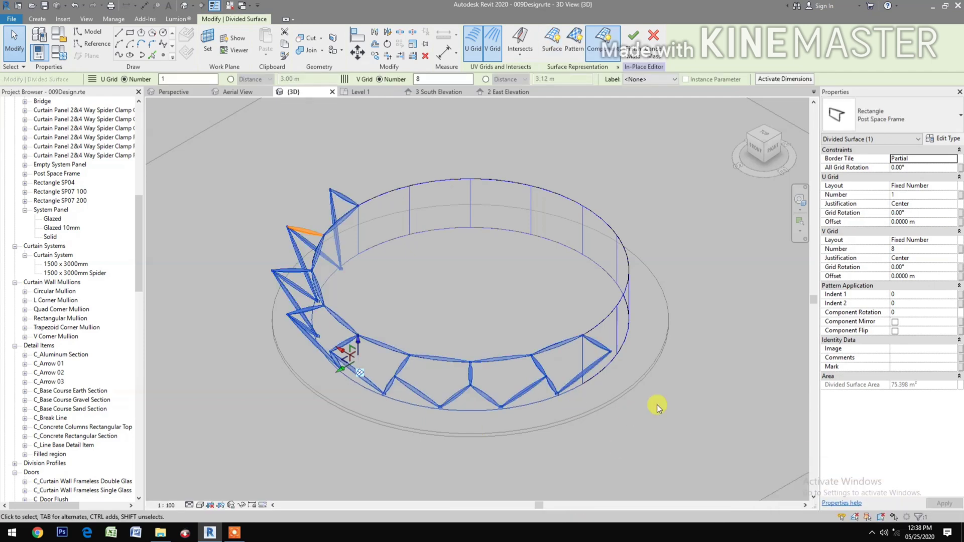
{"action": "key", "text": "Escape"}
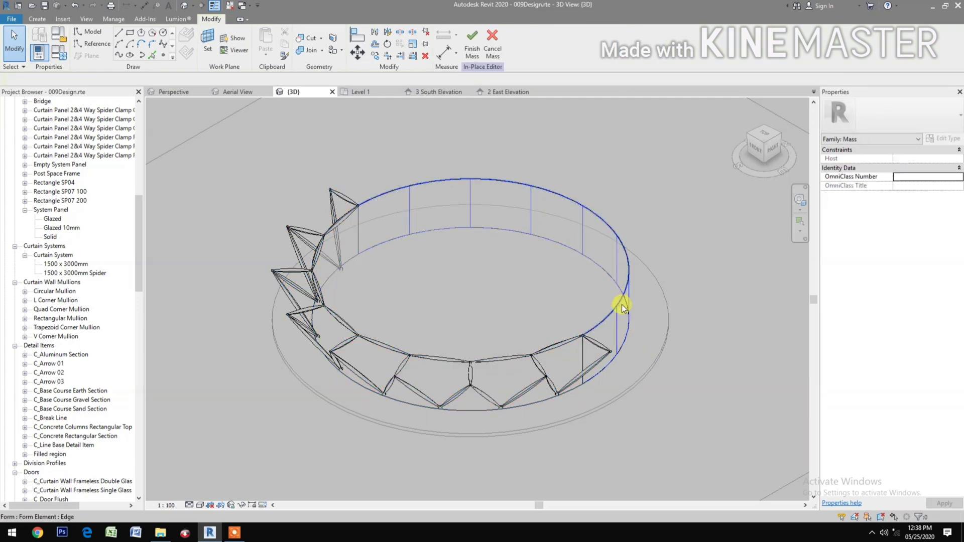
- Apply Post Space Frame to the second divided surface and view the ring in perspective
{"action": "key", "text": "Tab"}
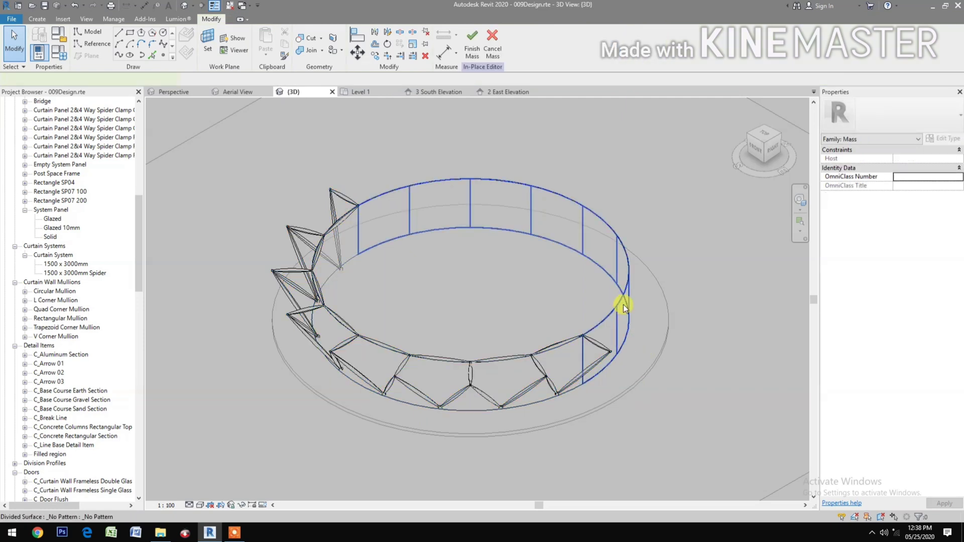
{"action": "left_click", "coordinate": [623, 304]}
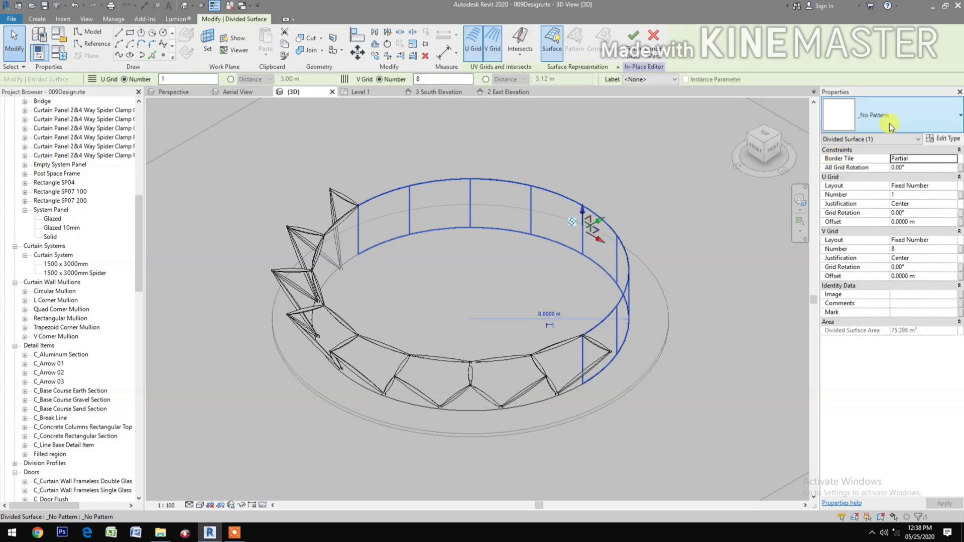
{"action": "left_click", "coordinate": [892, 128]}
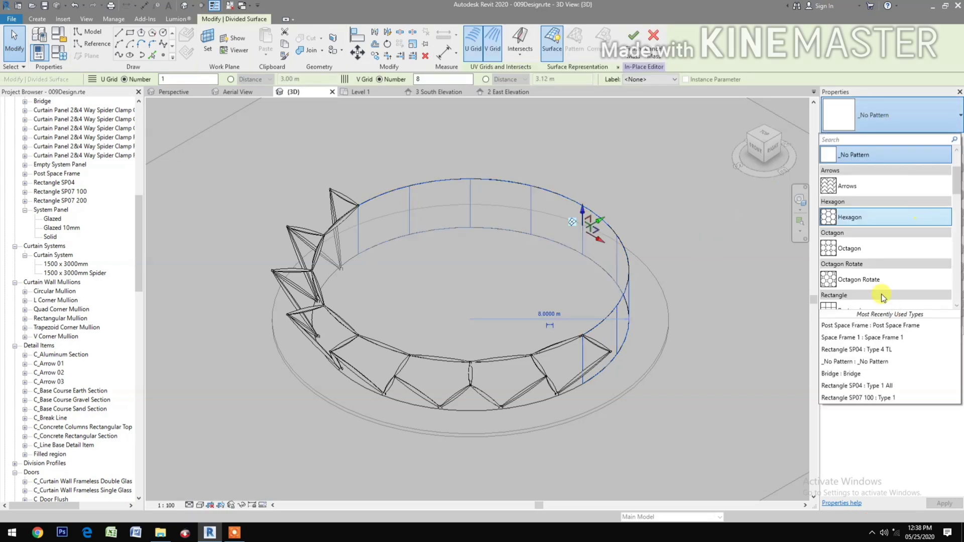
{"action": "scroll", "coordinate": [883, 286], "scroll_direction": "down", "scroll_amount": 3}
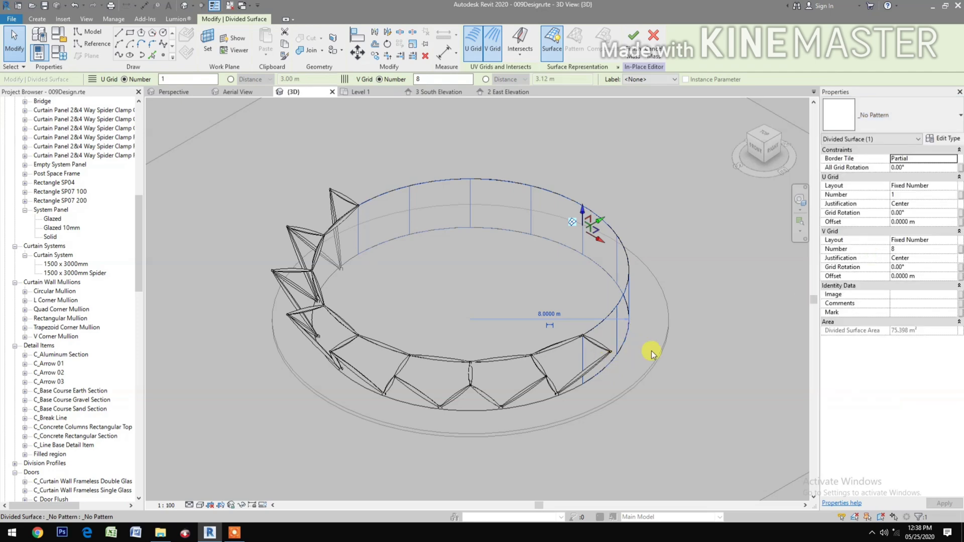
{"action": "left_click", "coordinate": [727, 332]}
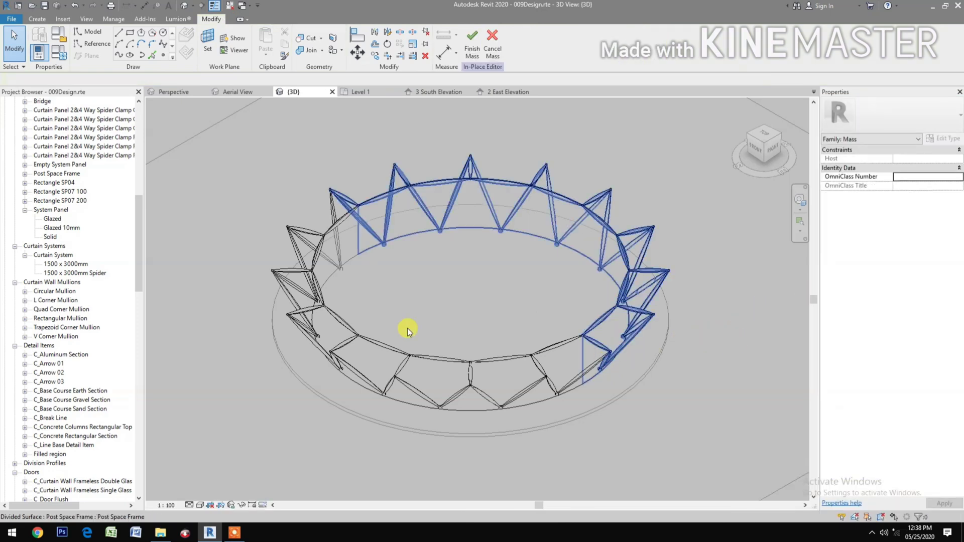
{"action": "left_click", "coordinate": [181, 93]}
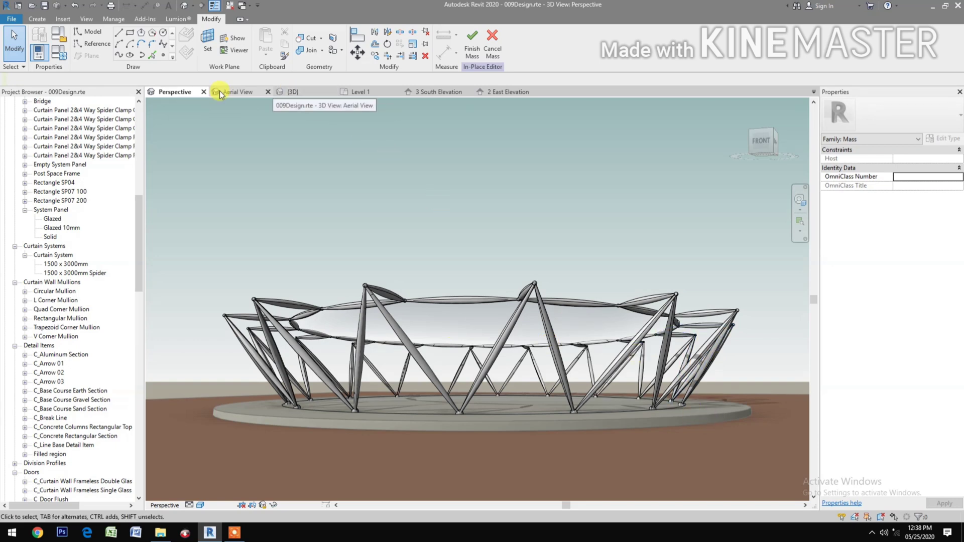
{"action": "left_click", "coordinate": [361, 92]}
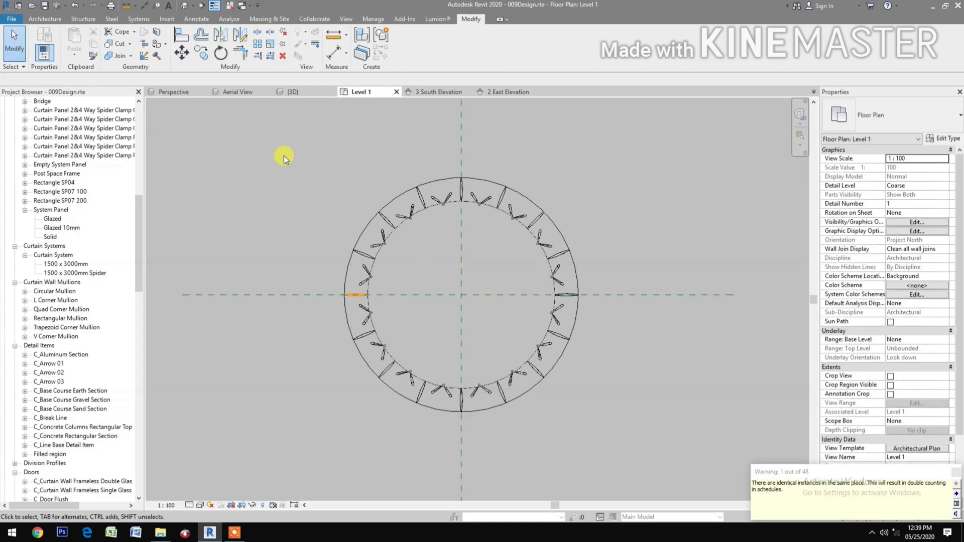
- Create a new in-place mass with the default name
{"action": "left_click", "coordinate": [272, 19]}
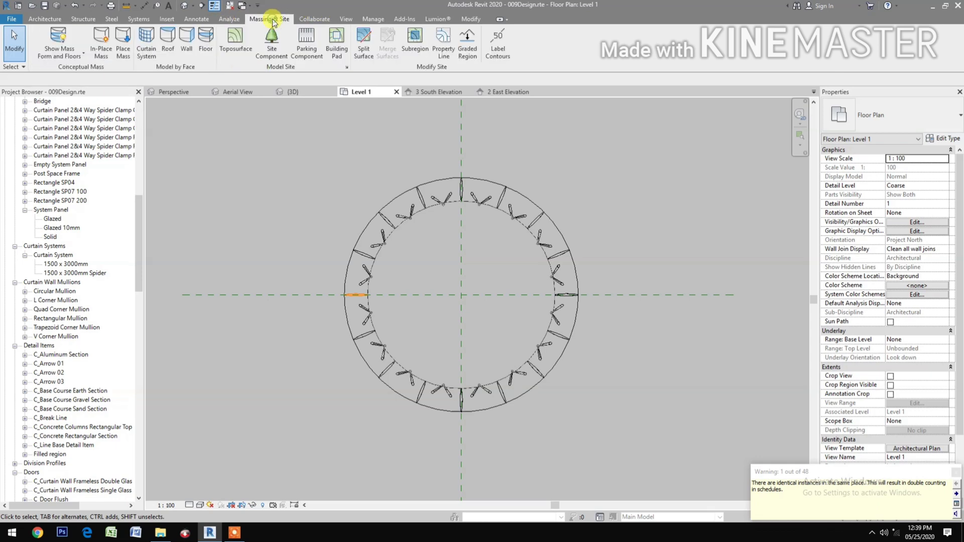
{"action": "left_click", "coordinate": [100, 40]}
{"action": "left_click", "coordinate": [504, 328]}
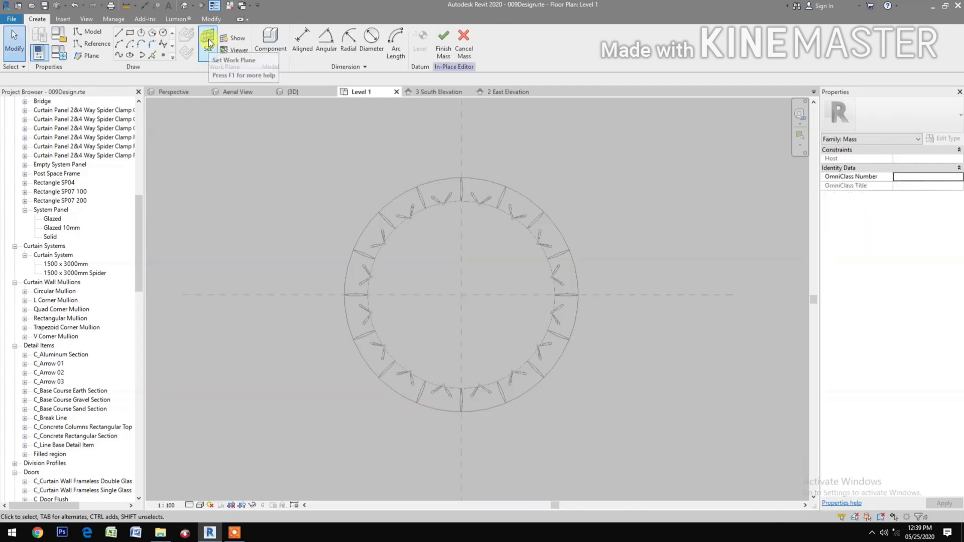
- Set the vertical reference plane through the ring centre as work plane, viewed in East Elevation
{"action": "left_click", "coordinate": [208, 42]}
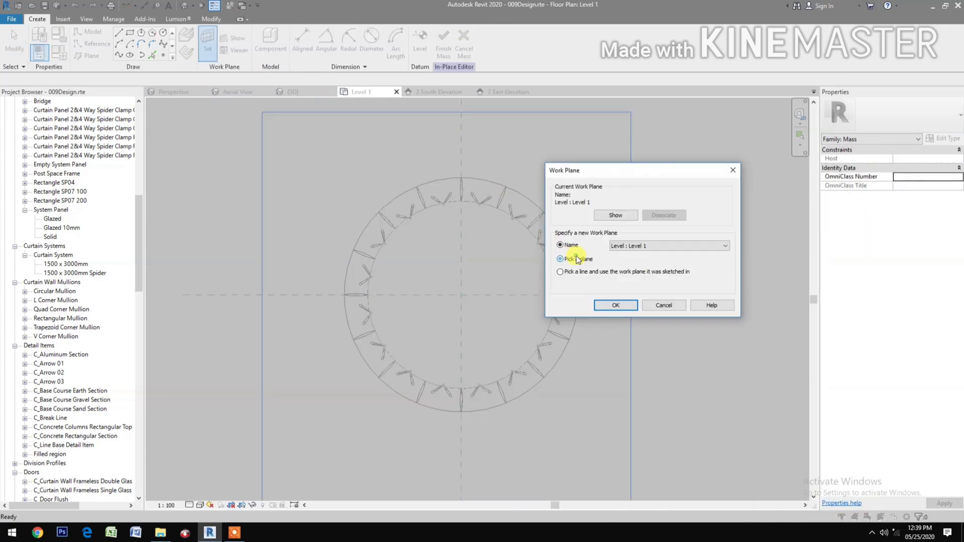
{"action": "left_click", "coordinate": [561, 258]}
{"action": "left_click", "coordinate": [616, 305]}
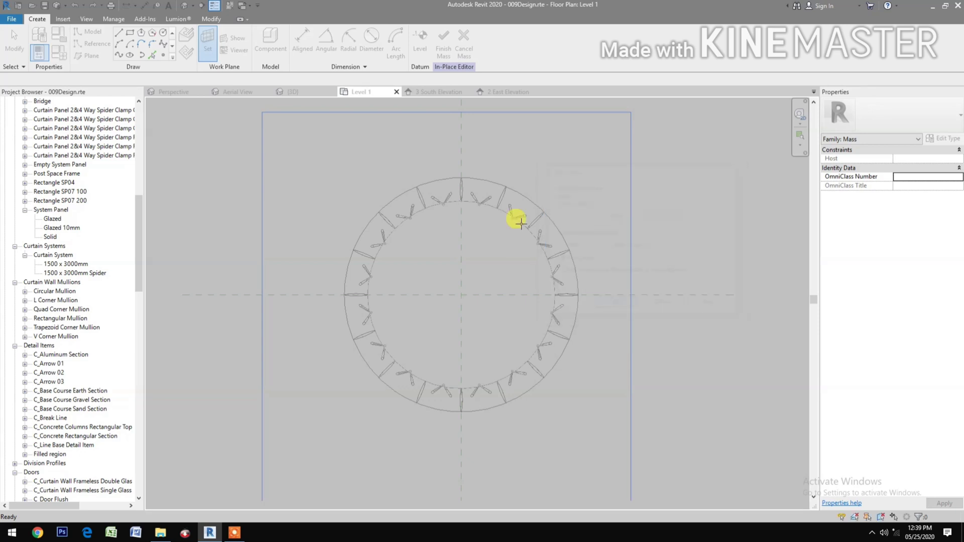
{"action": "left_click", "coordinate": [460, 146]}
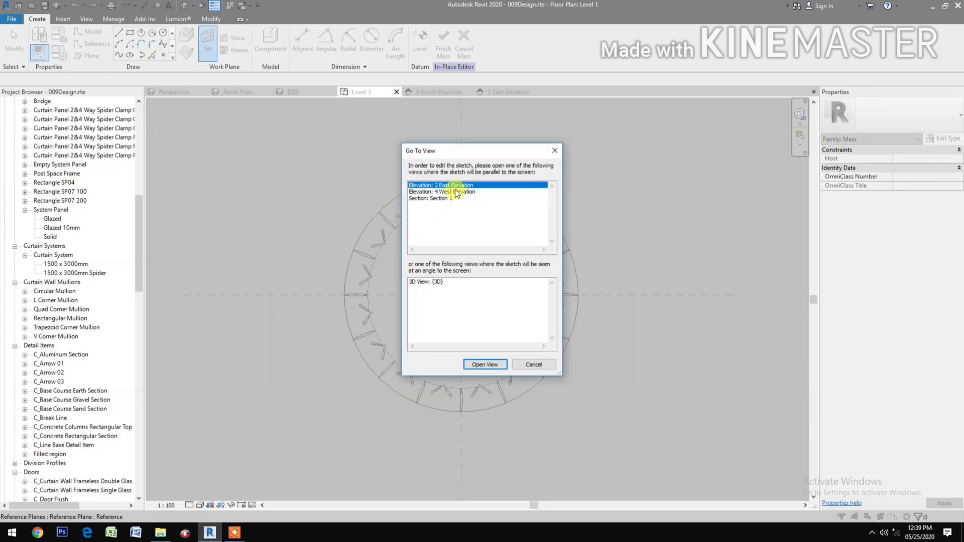
{"action": "left_click", "coordinate": [484, 365]}
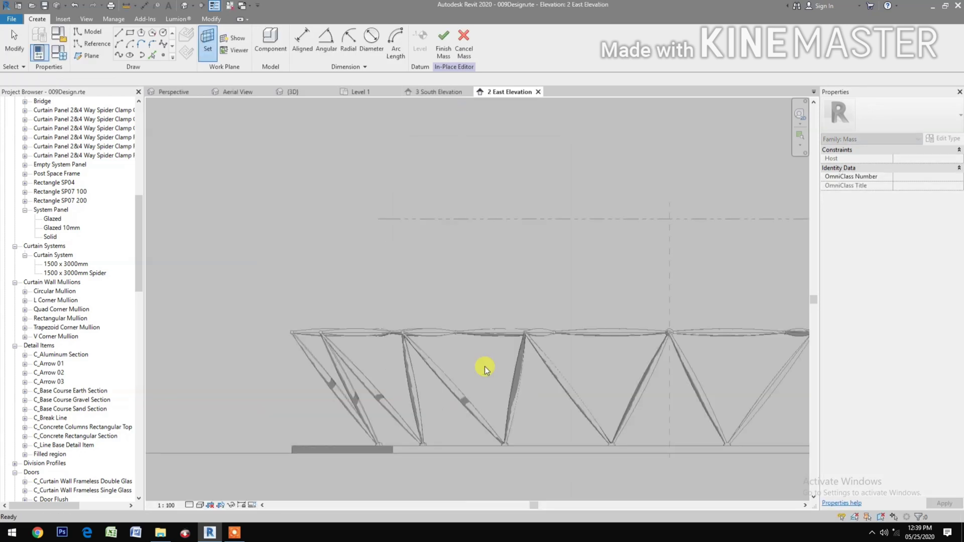
{"action": "scroll", "coordinate": [520, 392], "scroll_direction": "down", "scroll_amount": 2}
{"action": "scroll", "coordinate": [510, 400], "scroll_direction": "down", "scroll_amount": 1}
- Draw a three-point spline arc rising from the truss's top-left corner
{"action": "middle_click_drag", "start_coordinate": [467, 388], "coordinate": [450, 376]}
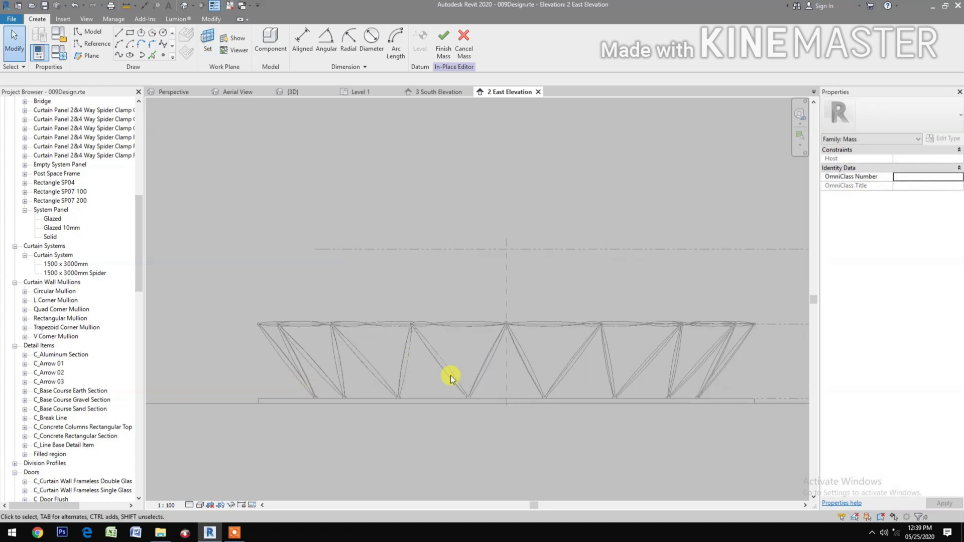
{"action": "left_click", "coordinate": [123, 53]}
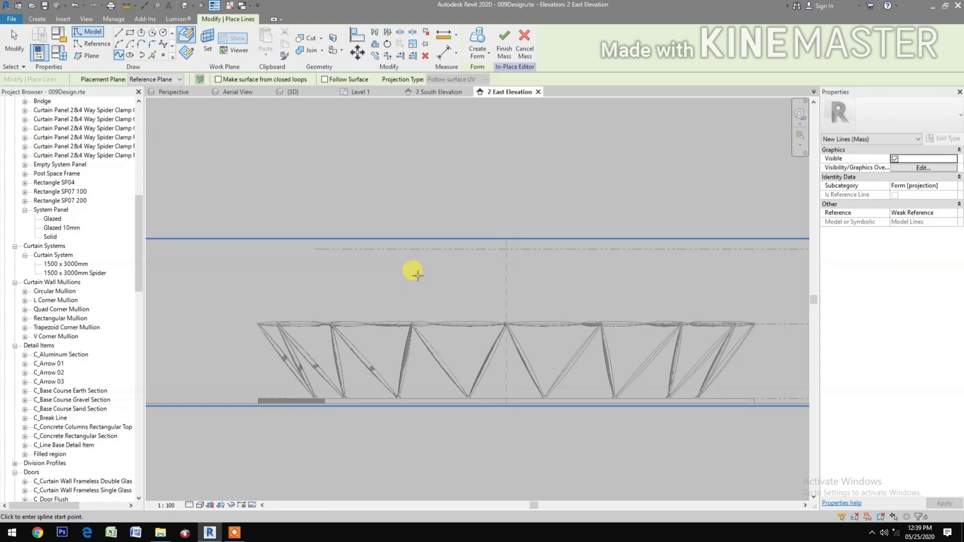
{"action": "left_click", "coordinate": [417, 275]}
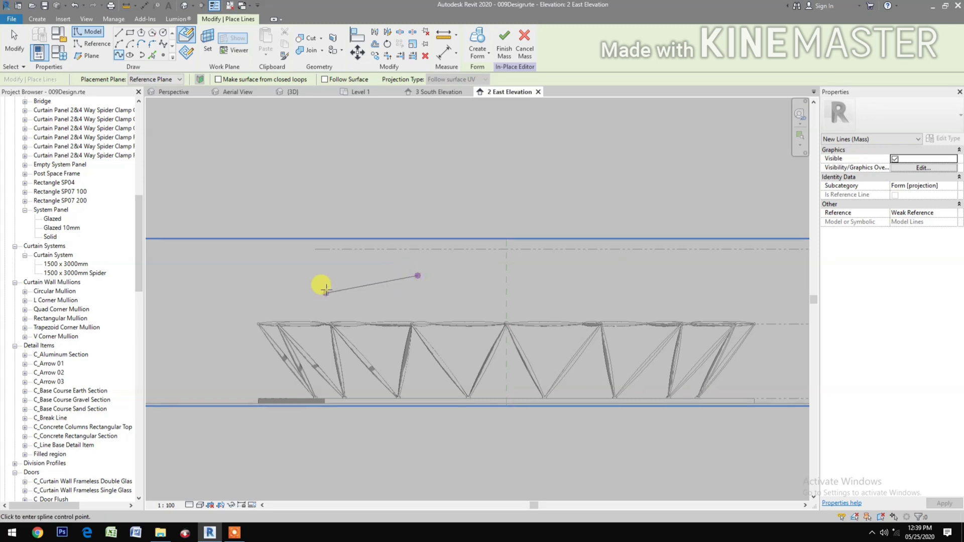
{"action": "left_click", "coordinate": [324, 289]}
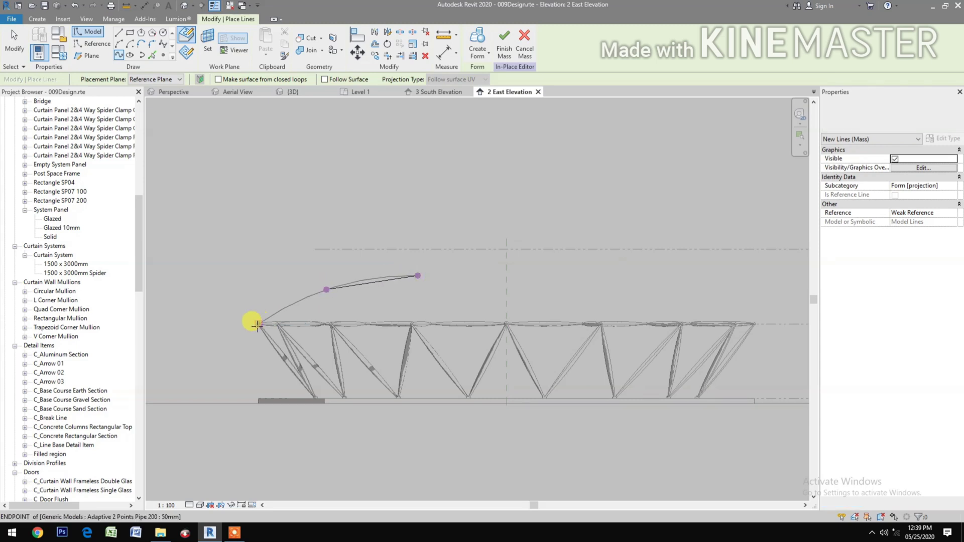
{"action": "scroll", "coordinate": [243, 328], "scroll_direction": "up", "scroll_amount": 3}
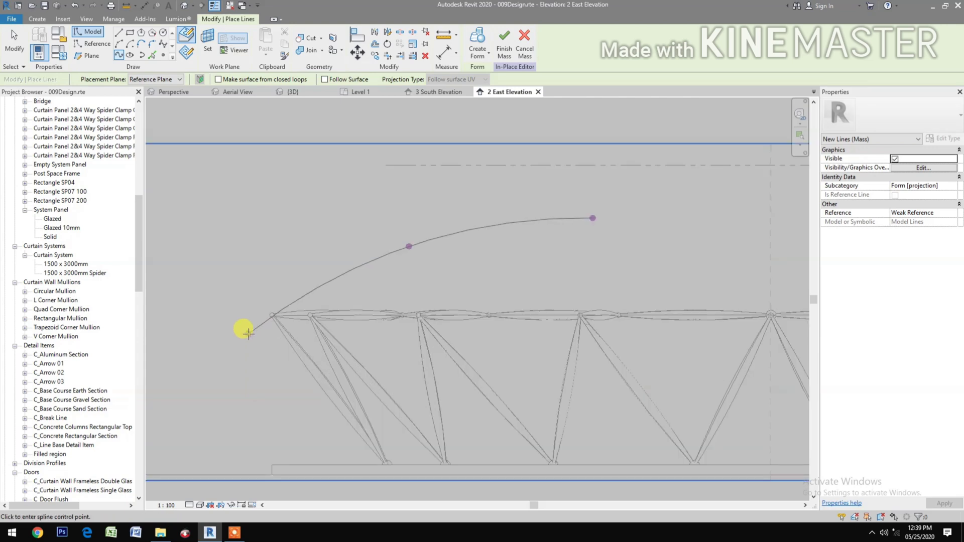
{"action": "left_click", "coordinate": [246, 329]}
{"action": "left_click", "coordinate": [269, 348]}
{"action": "key", "text": "Escape"}
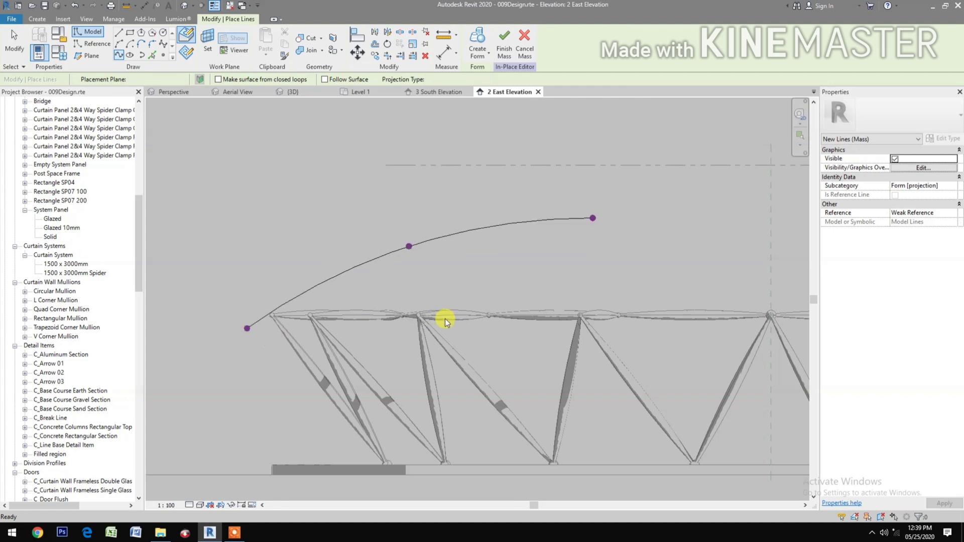
{"action": "key", "text": "Escape"}
{"action": "scroll", "coordinate": [450, 287], "scroll_direction": "down", "scroll_amount": 2}
{"action": "scroll", "coordinate": [473, 294], "scroll_direction": "down", "scroll_amount": 1}
- Start a vertical line on the central reference plane, then show the 3D view
{"action": "middle_click_drag", "start_coordinate": [442, 303], "coordinate": [396, 307]}
{"action": "left_click", "coordinate": [118, 33]}
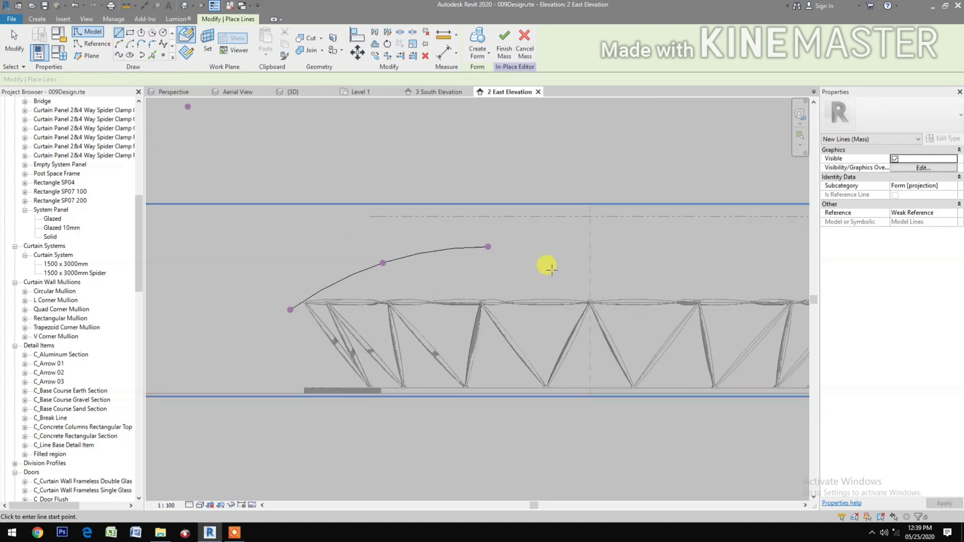
{"action": "left_click", "coordinate": [588, 258]}
{"action": "left_click", "coordinate": [584, 333]}
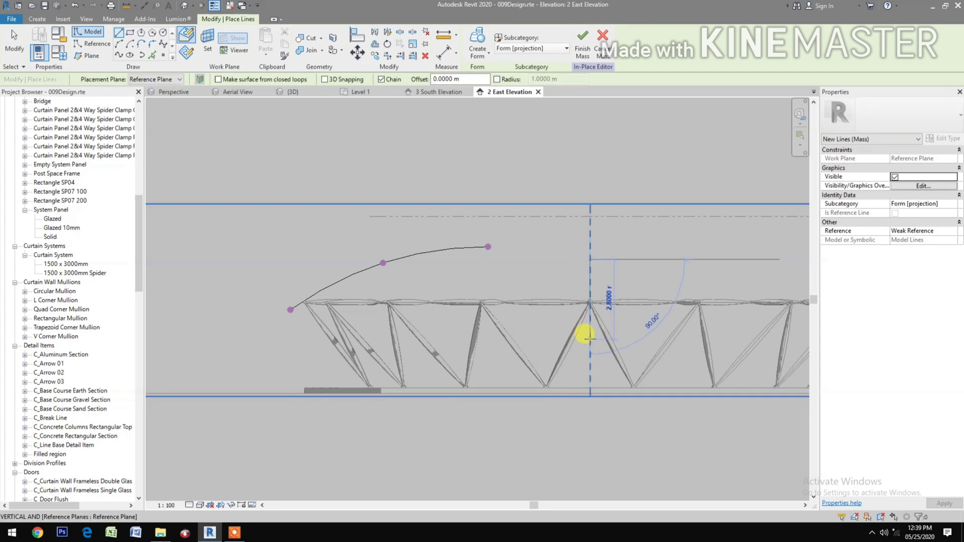
{"action": "key", "text": "Escape"}
{"action": "key", "text": "Escape"}
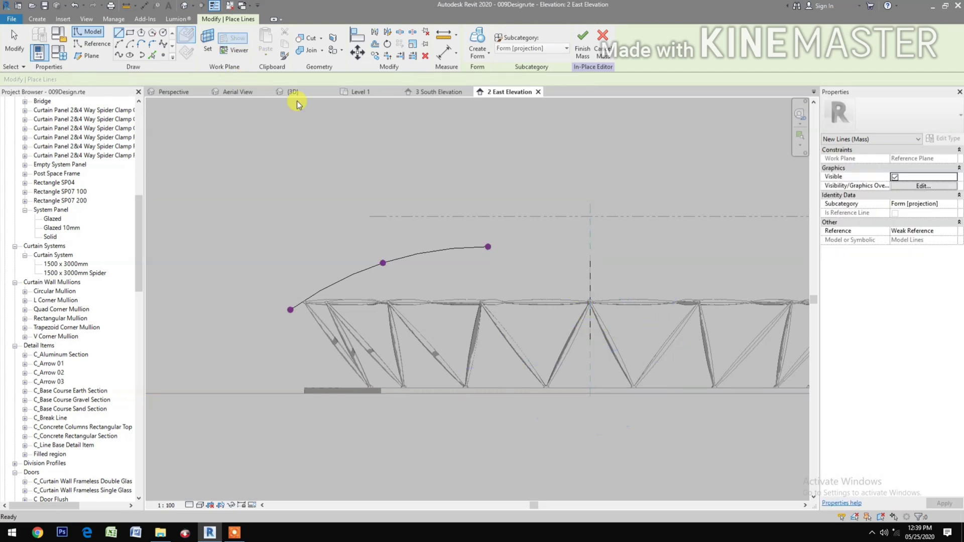
{"action": "left_click", "coordinate": [294, 92]}
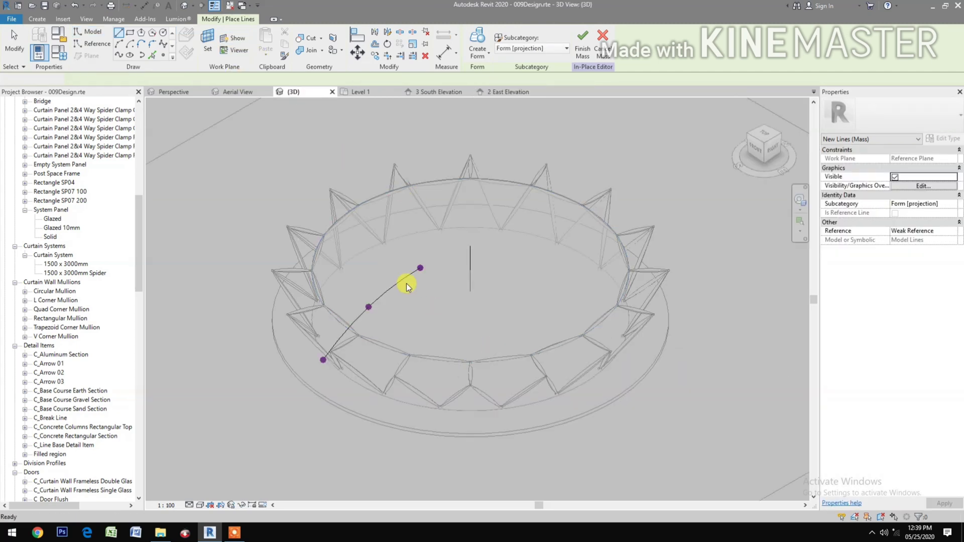
- Revolve the spline around the central axis line into a dish-shaped roof form
{"action": "key", "text": "Escape"}
{"action": "left_click", "coordinate": [469, 264], "text": "ctrl"}
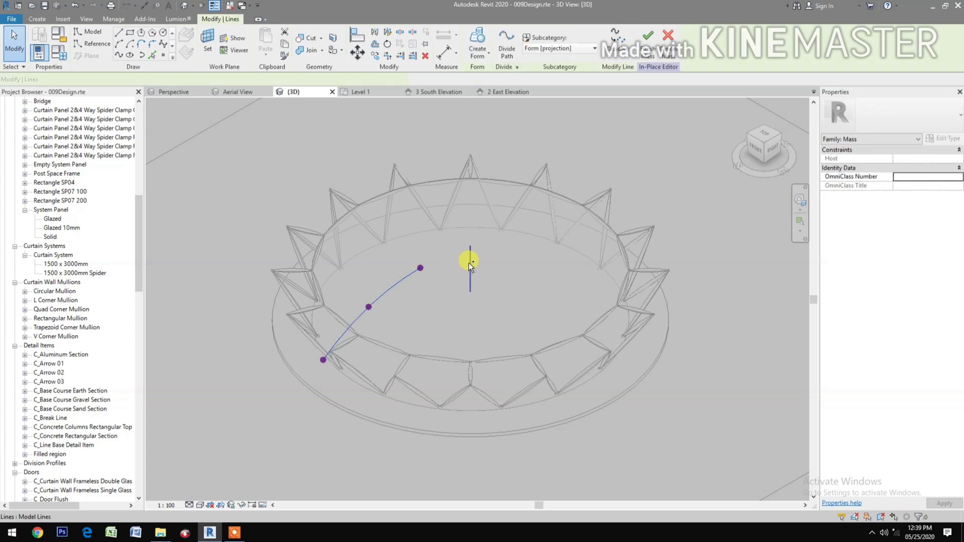
{"action": "left_click", "coordinate": [478, 39]}
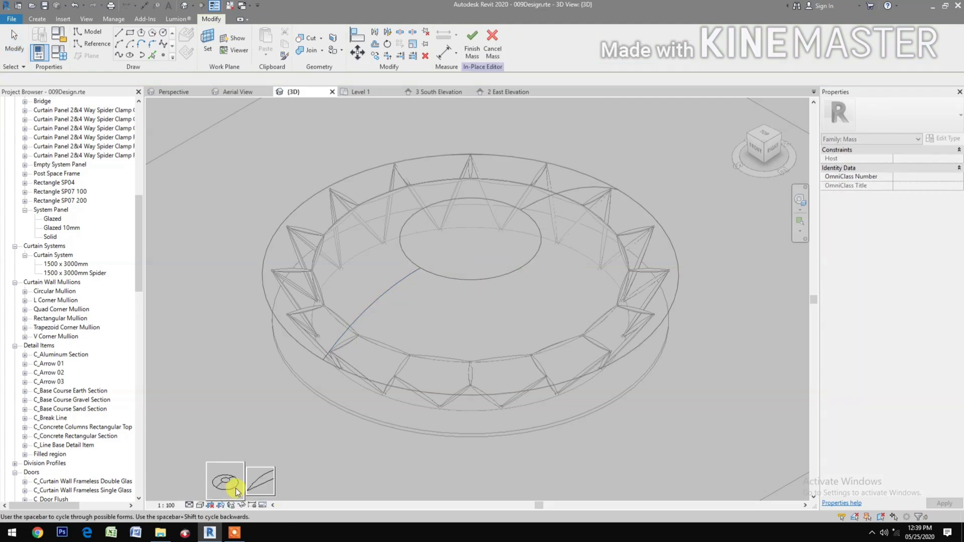
{"action": "left_click", "coordinate": [226, 484]}
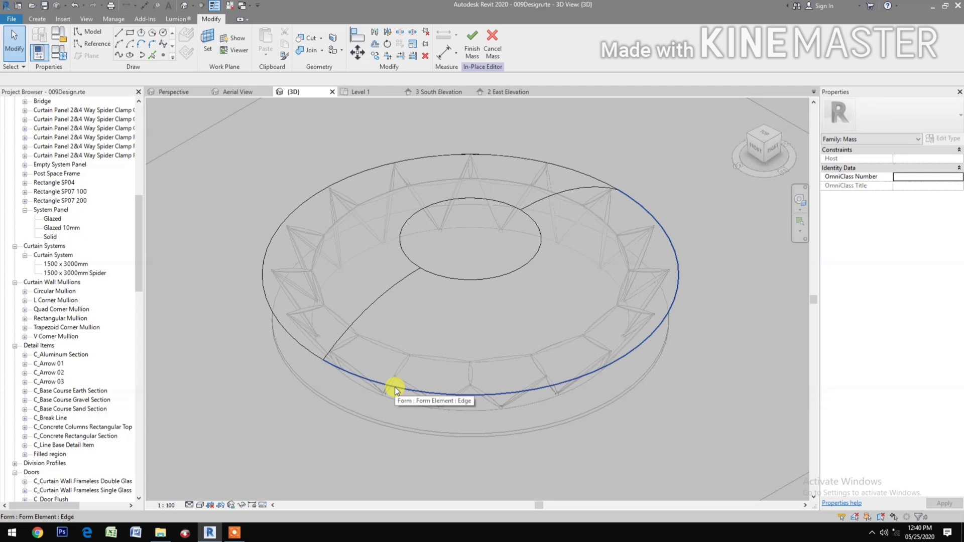
- Divide the revolved roof form's surface into a 10-by-10 grid
{"action": "key", "text": "Tab"}
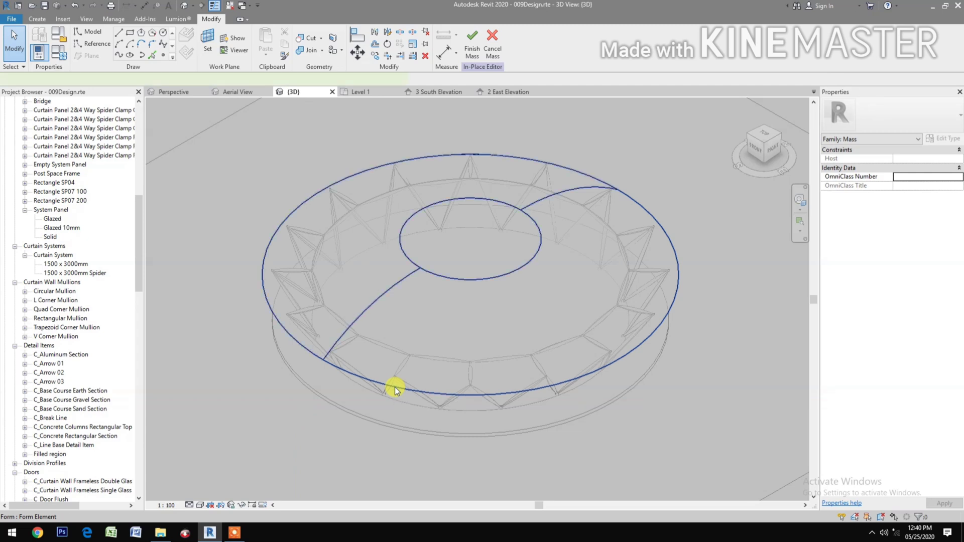
{"action": "left_click", "coordinate": [395, 388]}
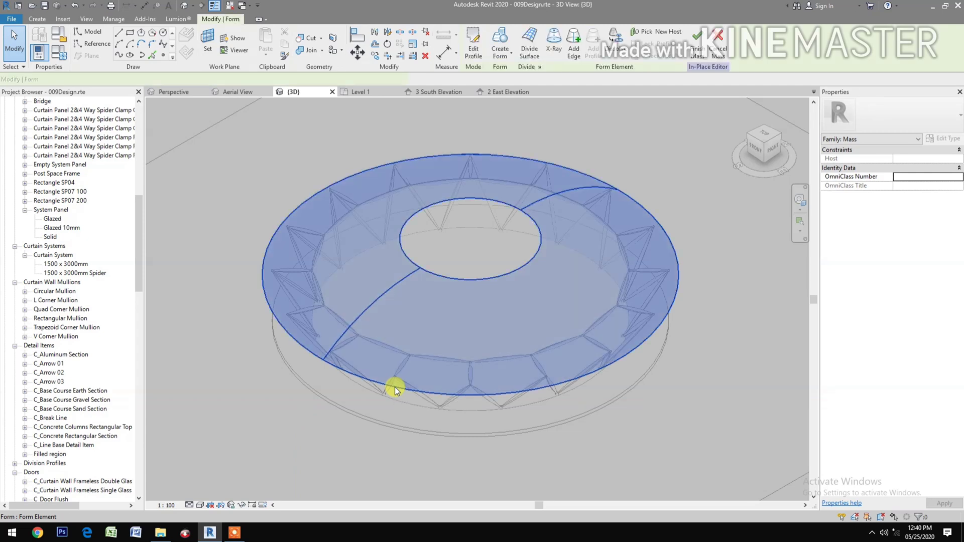
{"action": "left_click", "coordinate": [530, 50]}
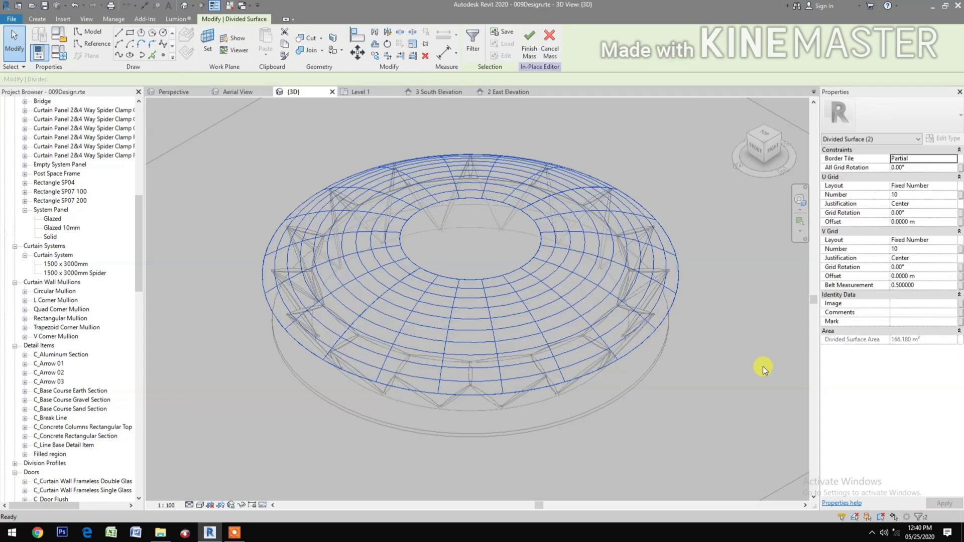
- Set the divided roof surface's pattern type to Space Frame 1, then deselect it
{"action": "left_click", "coordinate": [897, 122]}
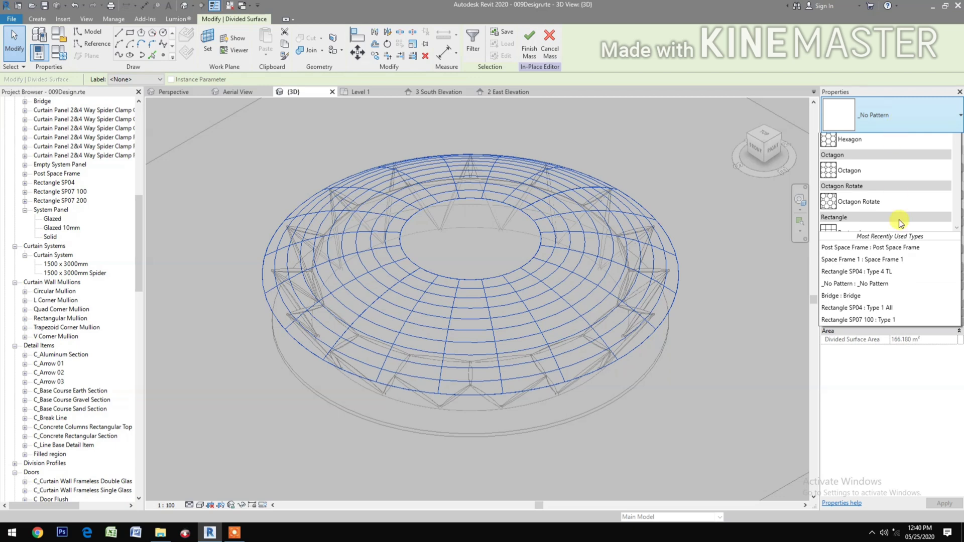
{"action": "scroll", "coordinate": [866, 242], "scroll_direction": "down", "scroll_amount": 2}
{"action": "scroll", "coordinate": [854, 242], "scroll_direction": "down", "scroll_amount": 2}
{"action": "scroll", "coordinate": [853, 241], "scroll_direction": "down", "scroll_amount": 2}
{"action": "scroll", "coordinate": [854, 249], "scroll_direction": "down", "scroll_amount": 2}
{"action": "scroll", "coordinate": [854, 254], "scroll_direction": "down", "scroll_amount": 2}
{"action": "scroll", "coordinate": [848, 265], "scroll_direction": "down", "scroll_amount": 2}
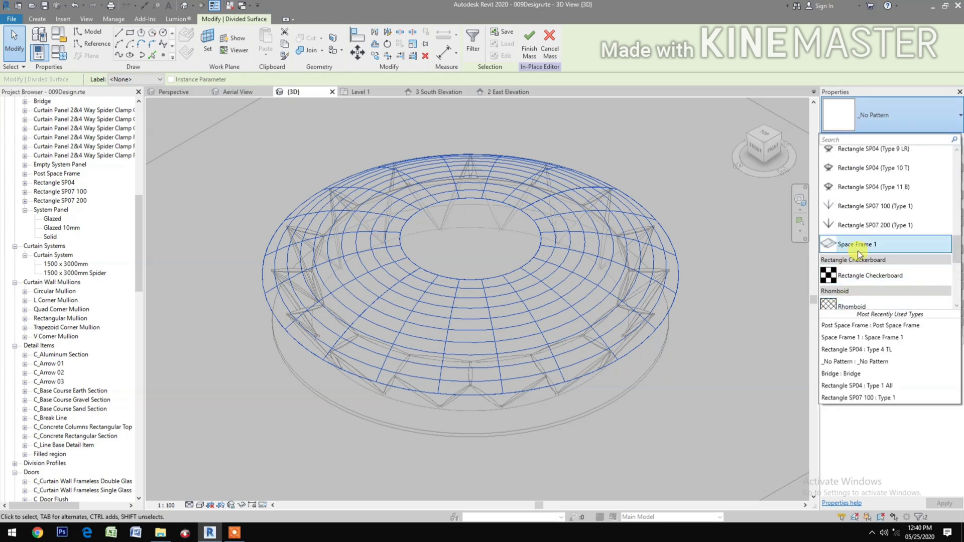
{"action": "left_click", "coordinate": [860, 248]}
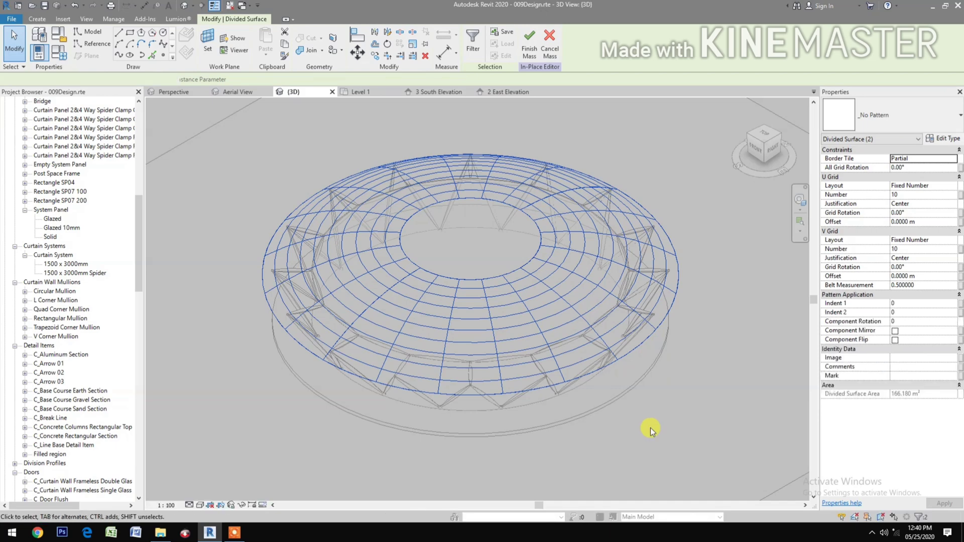
{"action": "left_click", "coordinate": [661, 429]}
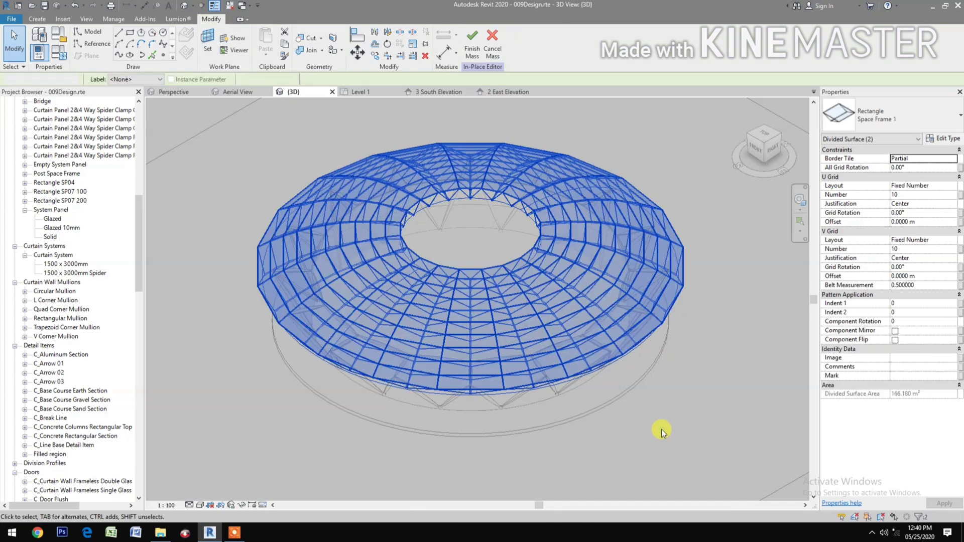
- Finish the roof mass, show masses by view settings, and open the Perspective view
{"action": "left_click", "coordinate": [468, 42]}
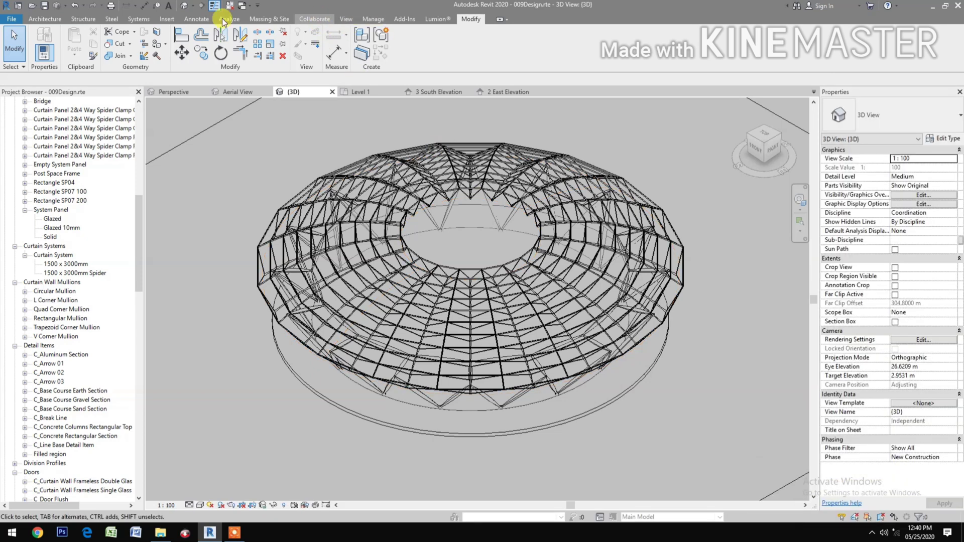
{"action": "left_click", "coordinate": [269, 19]}
{"action": "left_click", "coordinate": [83, 52]}
{"action": "left_click", "coordinate": [75, 70]}
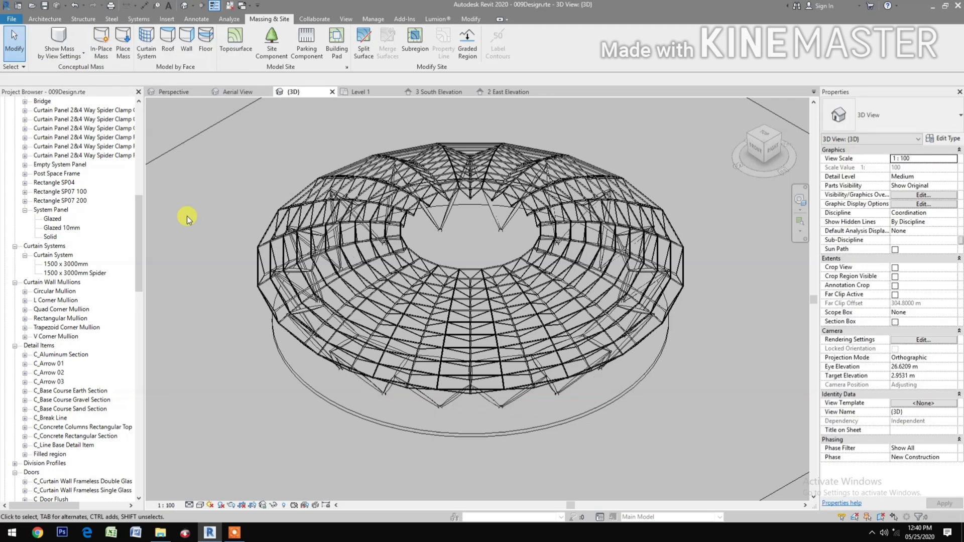
{"action": "left_click", "coordinate": [186, 91]}
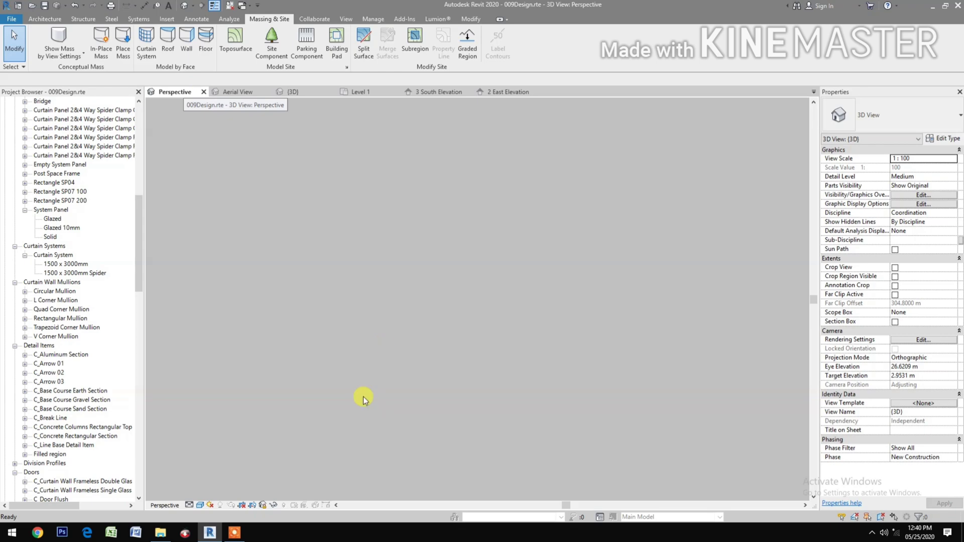